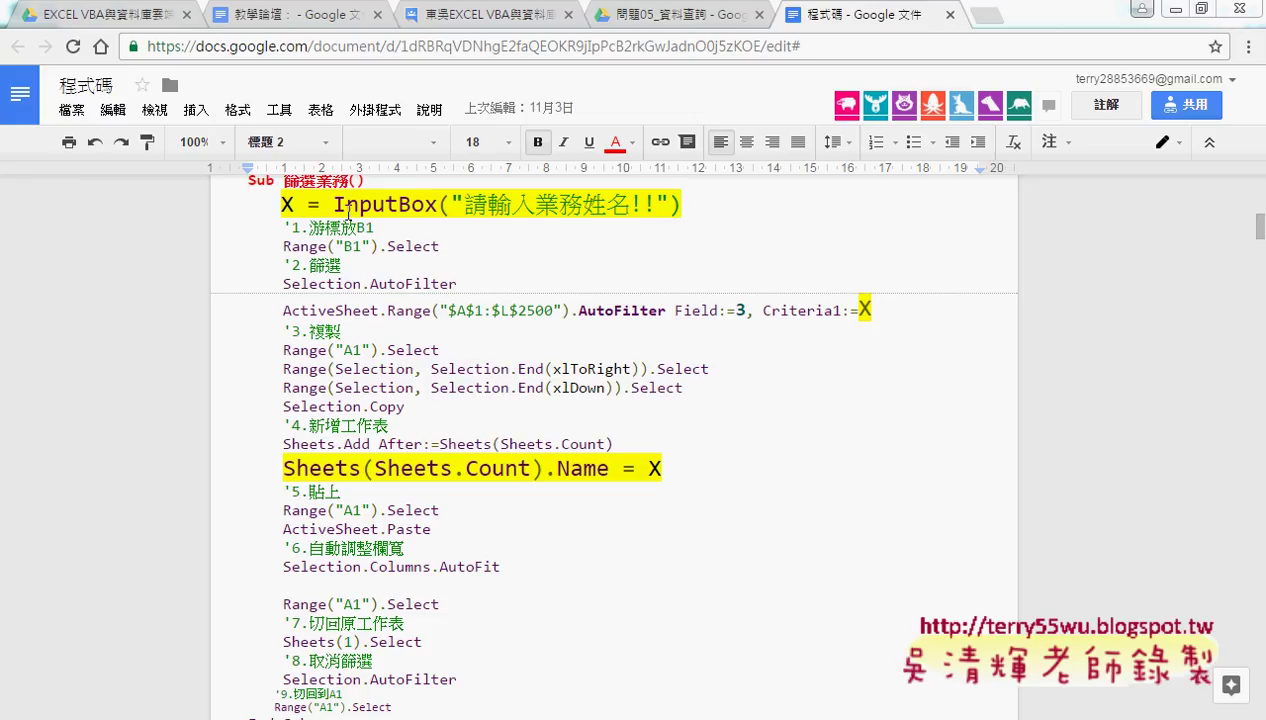
# Step: Highlight InputBox, X and Criteria1 in the macro code, then return to Excel's name-exists error
pyautogui.moveTo(333, 204); pyautogui.dragTo(424, 204)
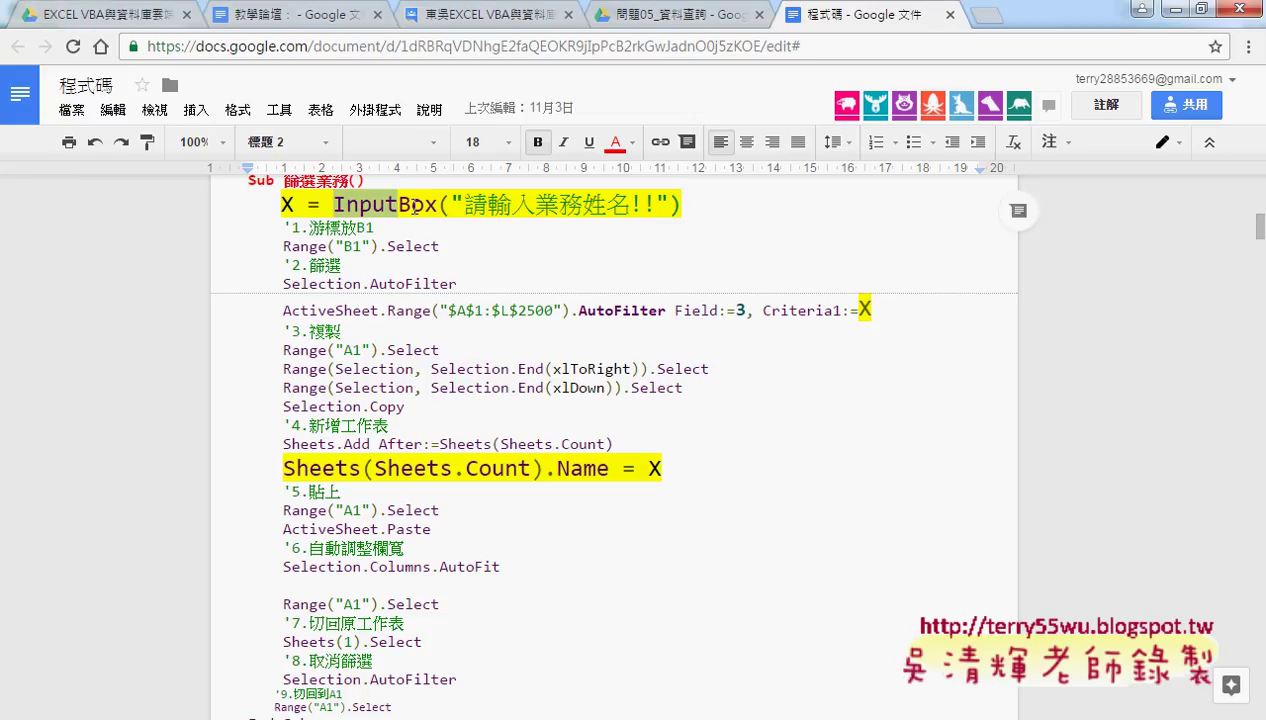
pyautogui.doubleClick(868, 309)
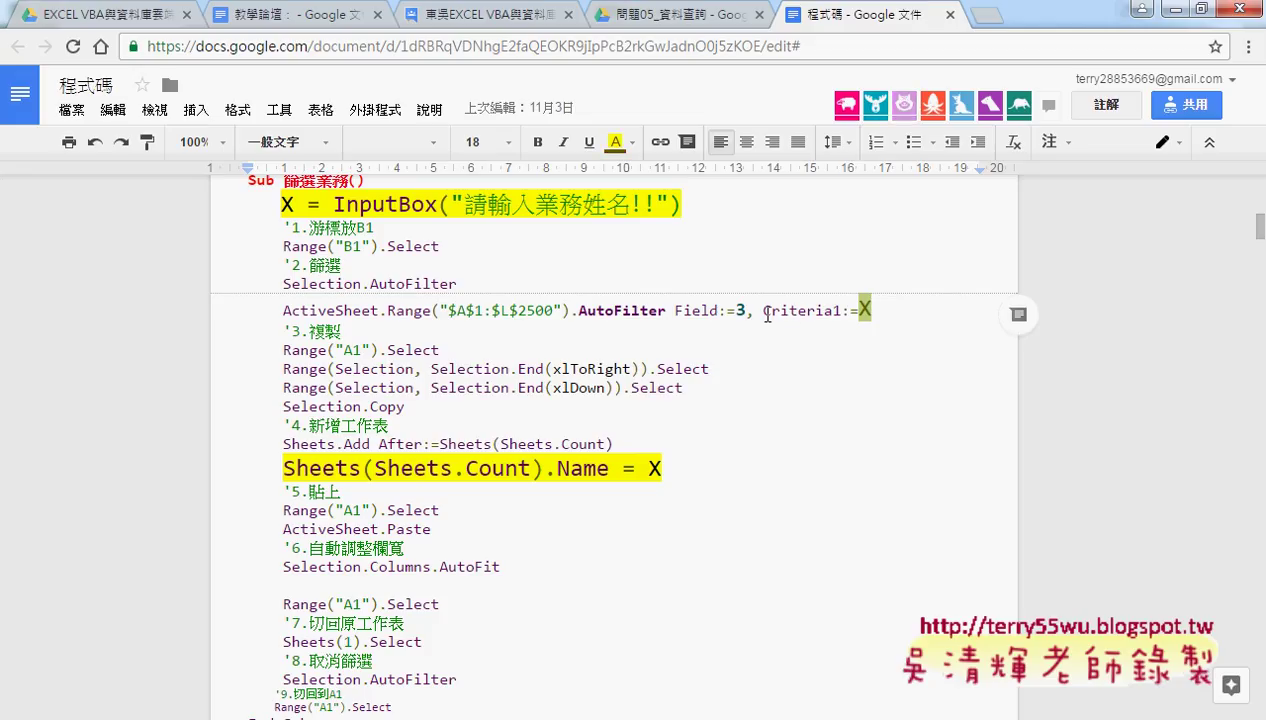
pyautogui.moveTo(843, 310); pyautogui.dragTo(833, 310)
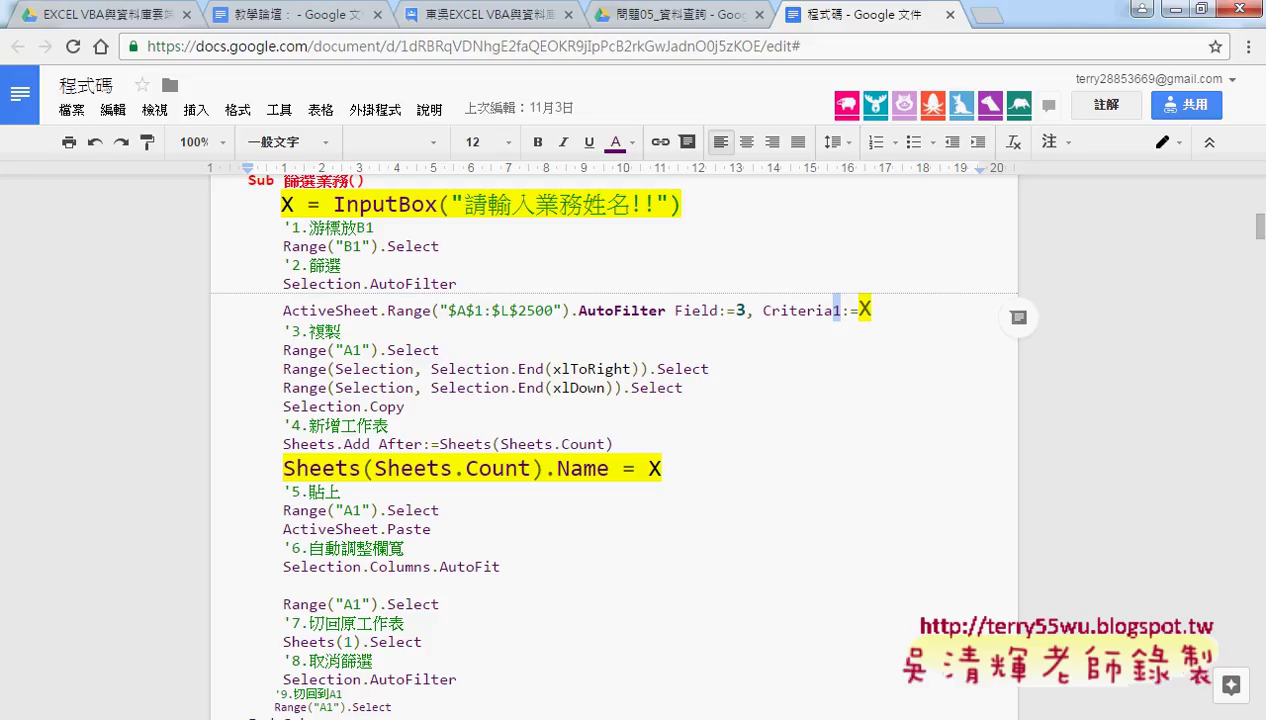
pyautogui.click(300, 540)
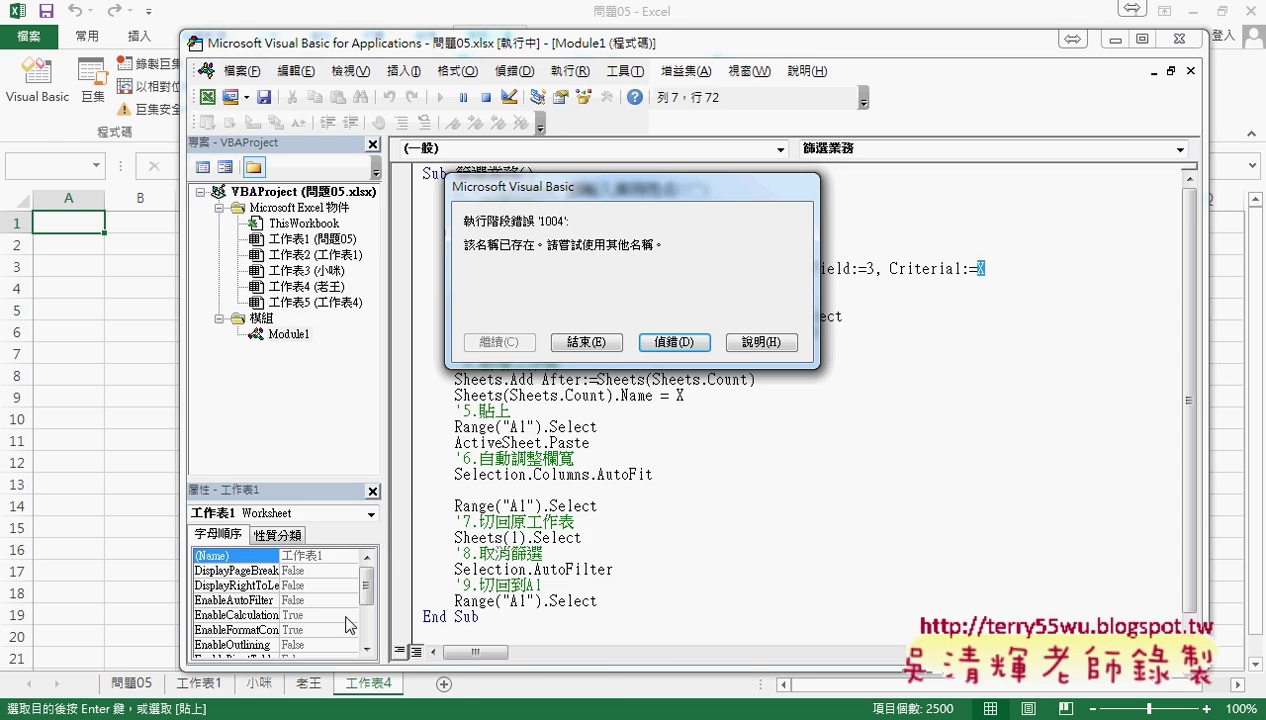
# Step: Stop the failed macro with Debug and Reset, and return to sheet 問題05
pyautogui.click(645, 348)
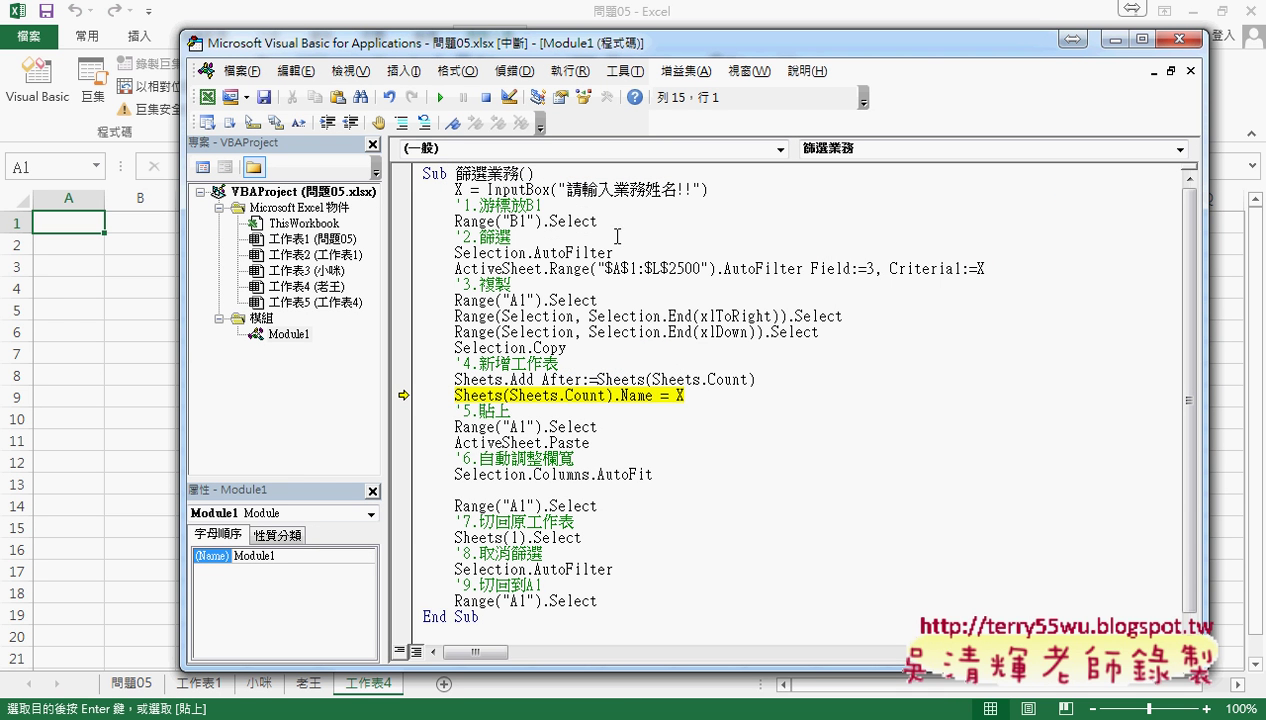
pyautogui.click(485, 97)
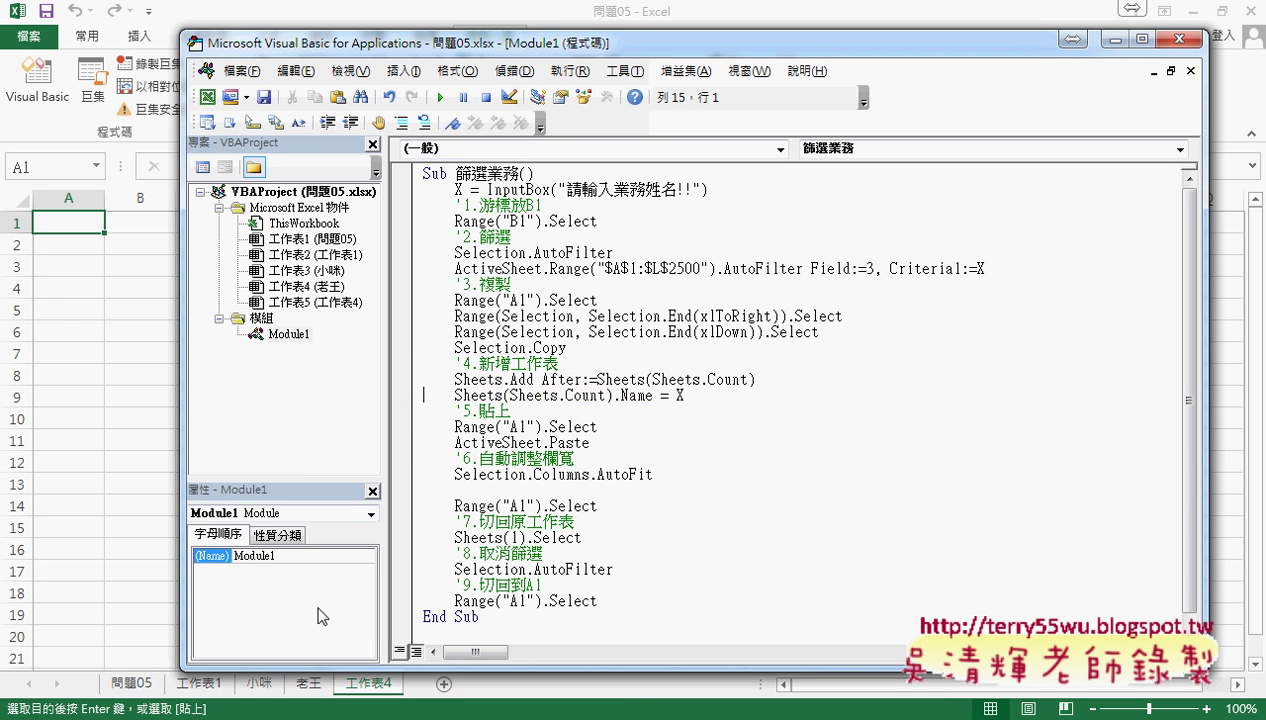
pyautogui.click(140, 686)
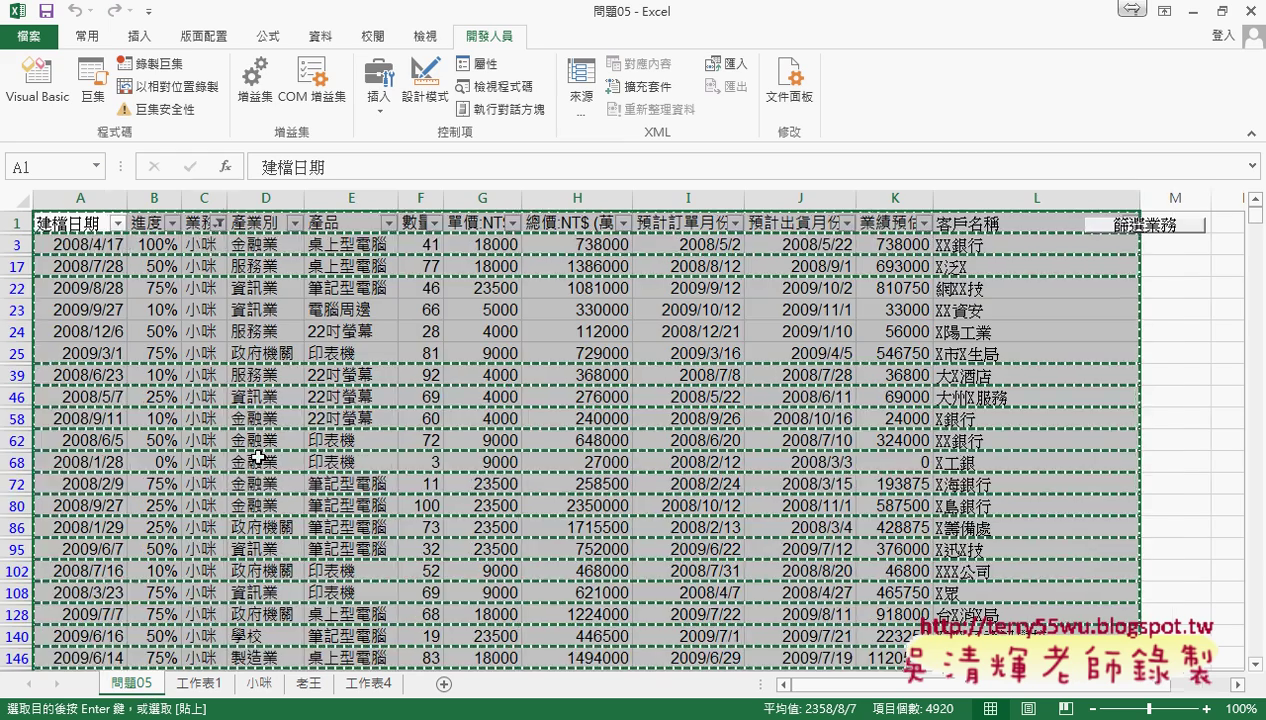
# Step: Turn the data filter off and back on, then open the 業務 column's filter options
pyautogui.click(320, 36)
pyautogui.click(525, 80)
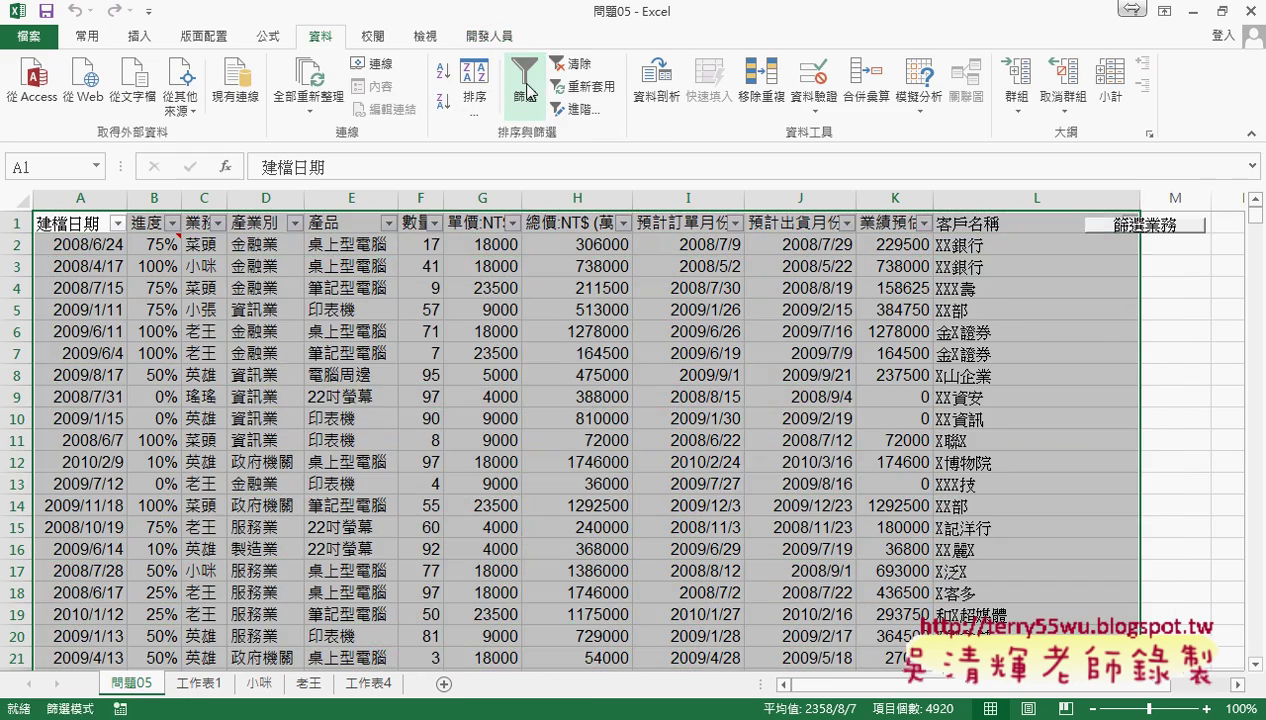
pyautogui.click(113, 224)
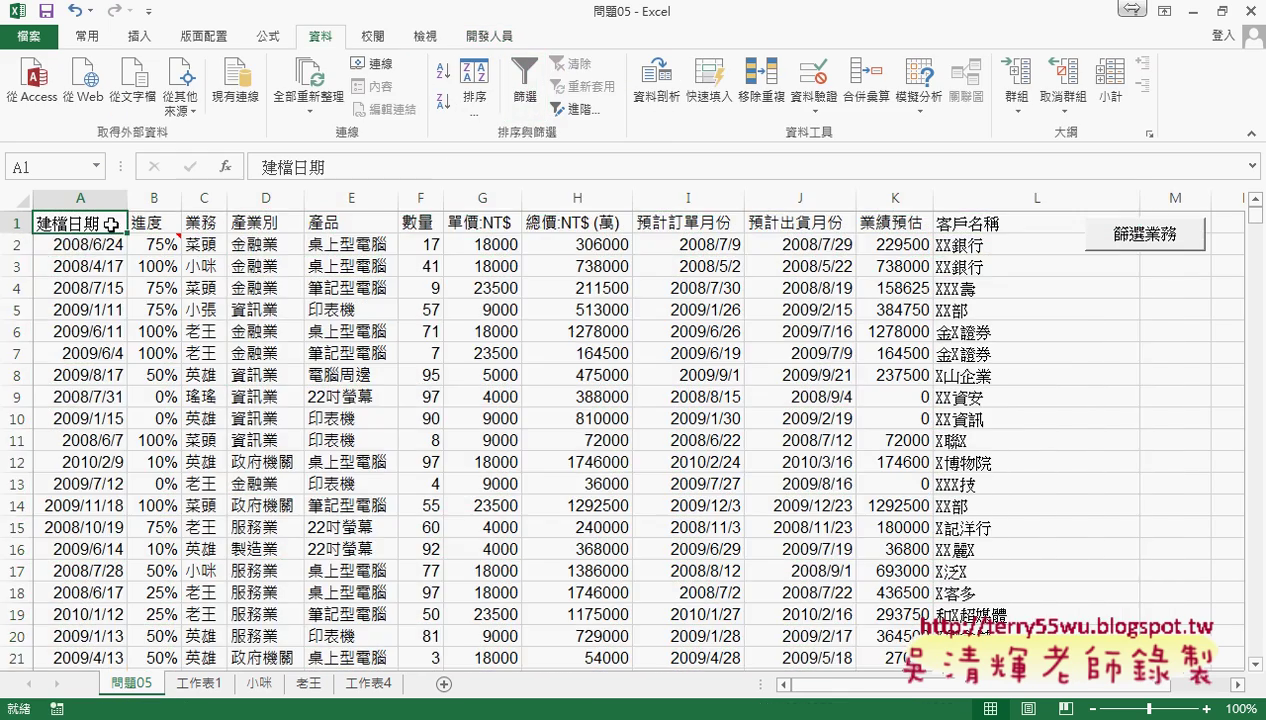
pyautogui.click(205, 224)
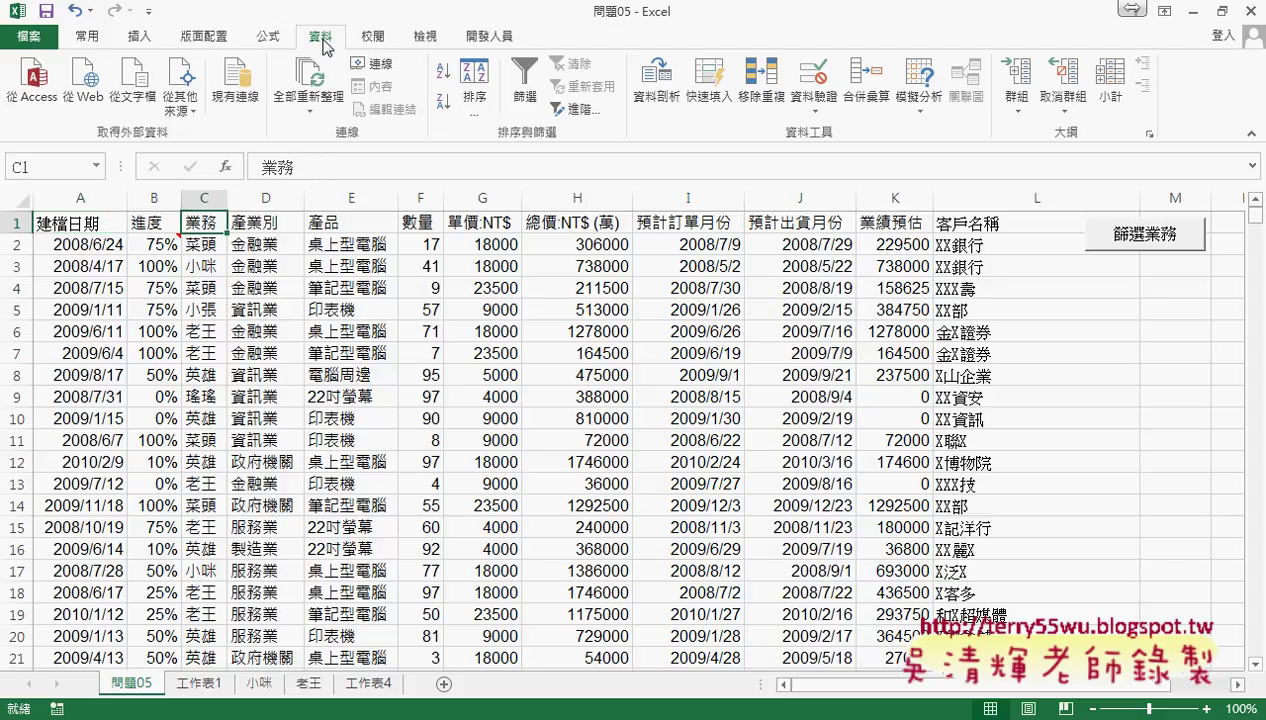
pyautogui.click(525, 80)
pyautogui.click(218, 224)
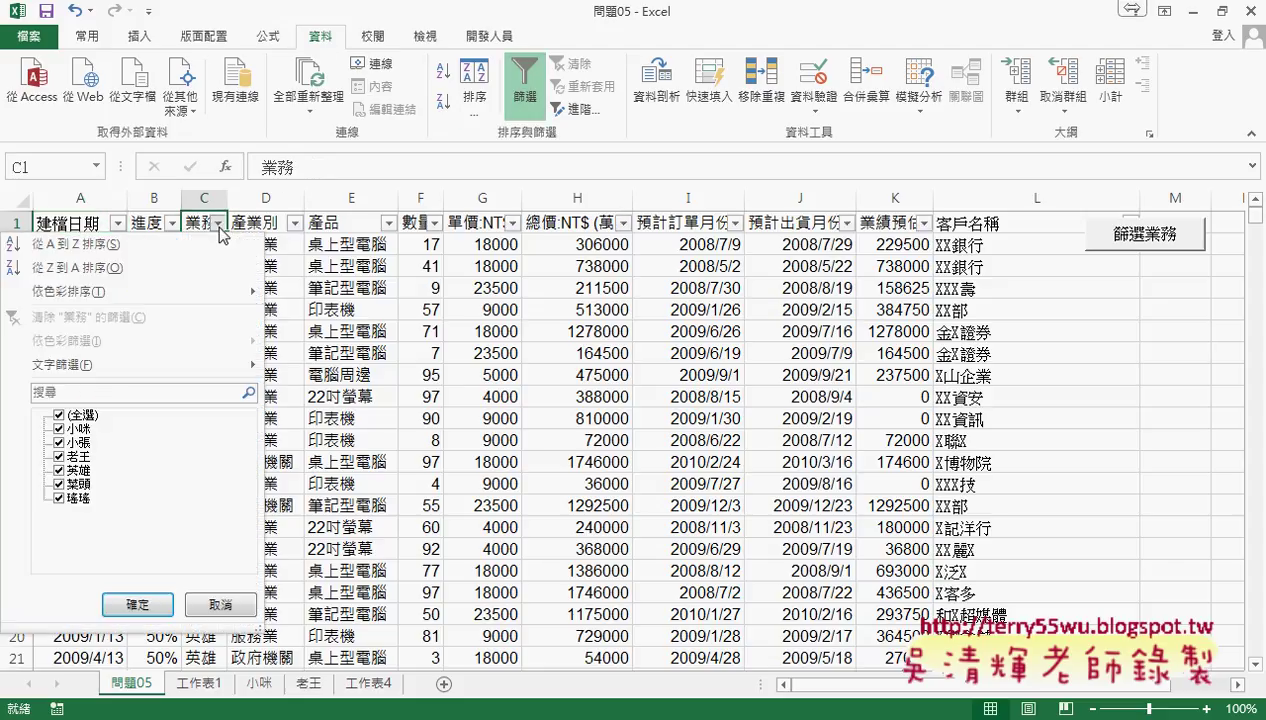
pyautogui.moveTo(60, 364)
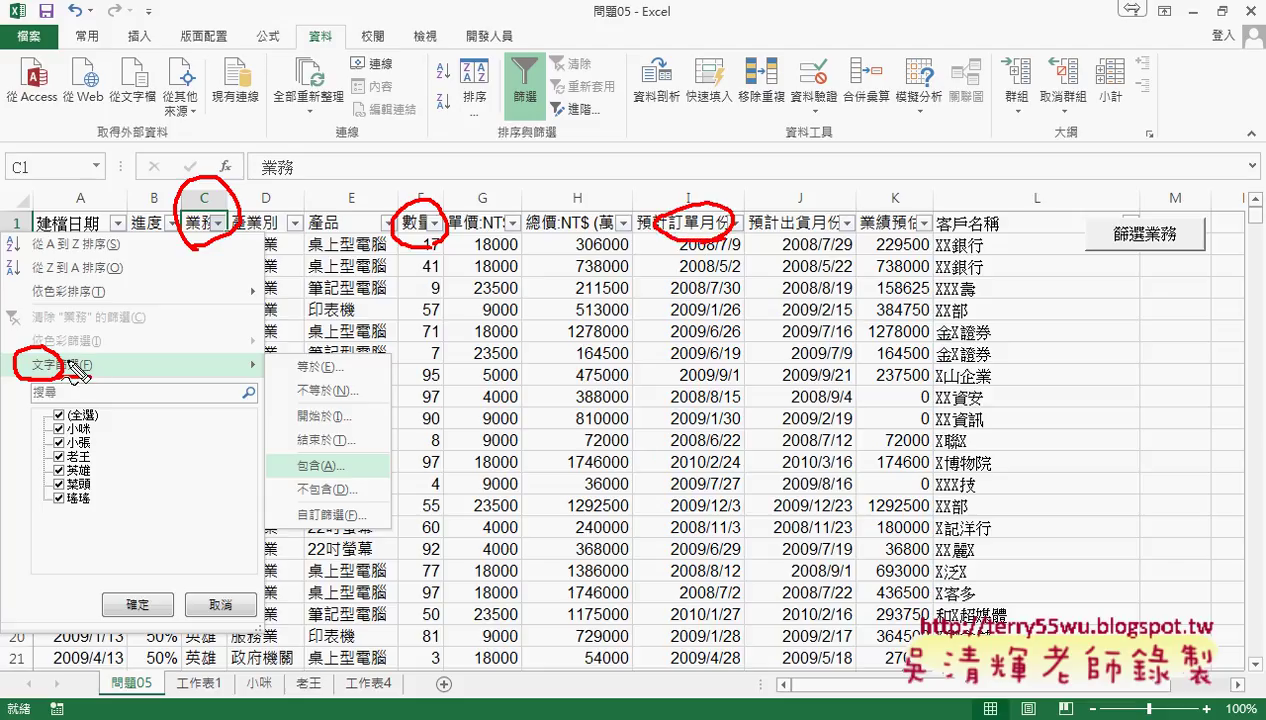
# Step: Start a custom Contains text filter on 業務 with 小 as the first condition
pyautogui.press('Escape')
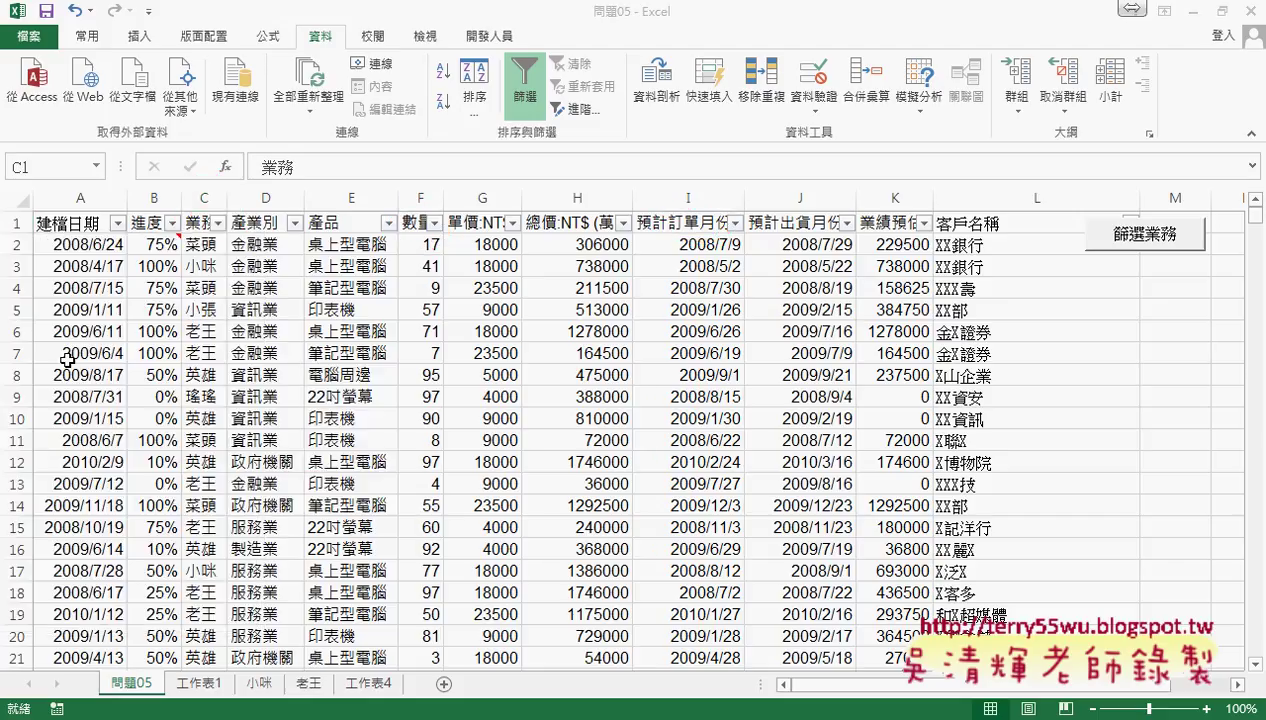
pyautogui.click(218, 222)
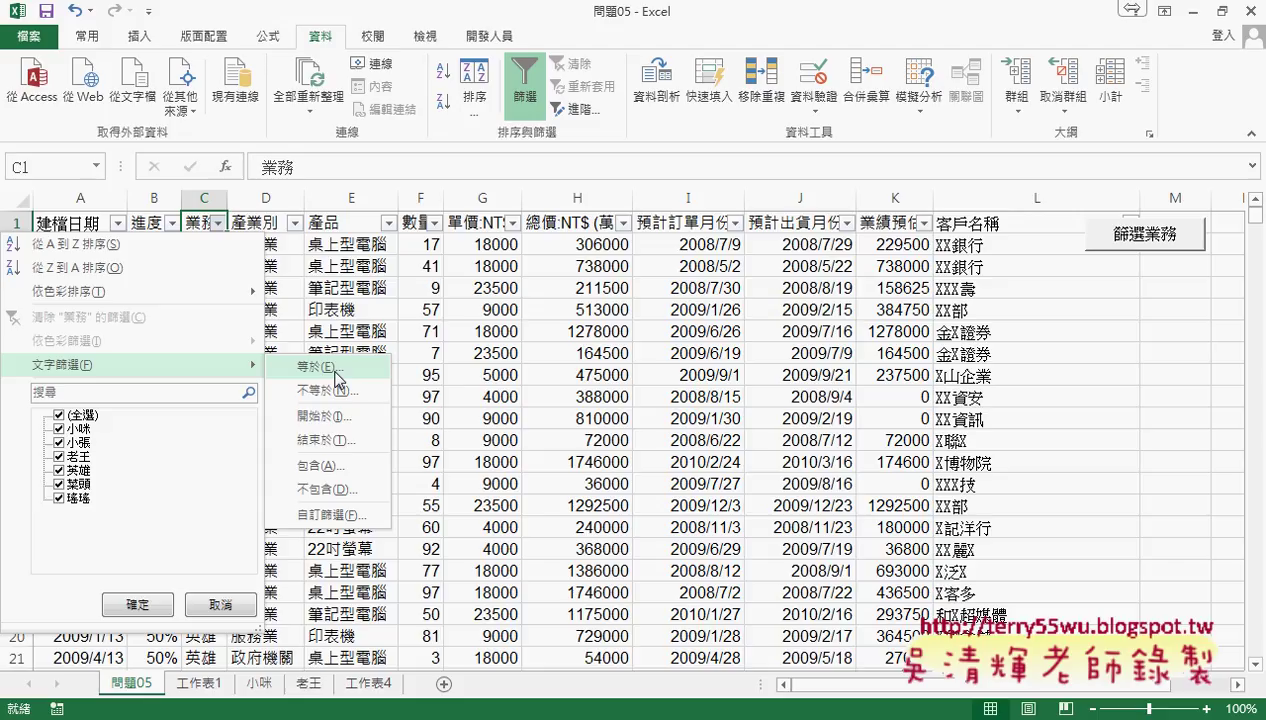
pyautogui.click(327, 466)
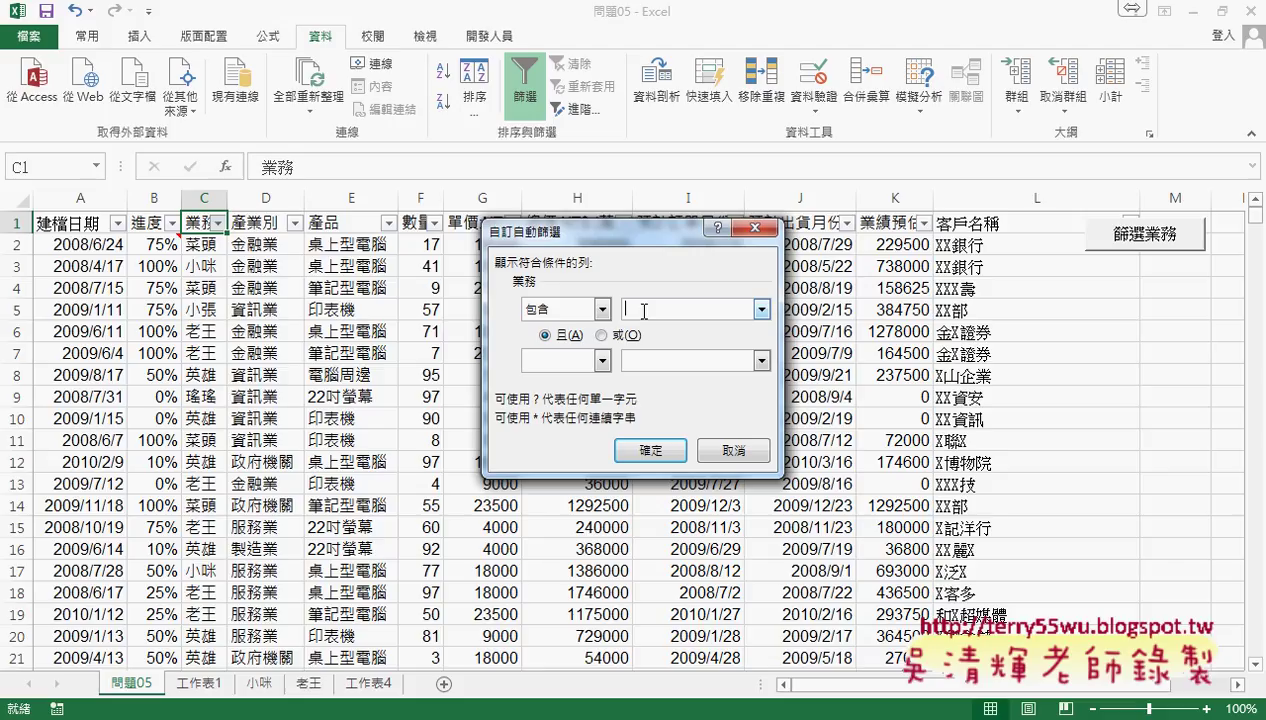
pyautogui.click(644, 311)
pyautogui.write('小')
pyautogui.moveTo(606, 302)
pyautogui.mouseDown()
pyautogui.moveTo(620, 316)
pyautogui.moveTo(652, 300)
pyautogui.mouseUp()
pyautogui.moveTo(578, 330)
pyautogui.mouseDown()
pyautogui.moveTo(576, 320)
pyautogui.moveTo(567, 348)
pyautogui.moveTo(637, 351)
pyautogui.mouseUp()
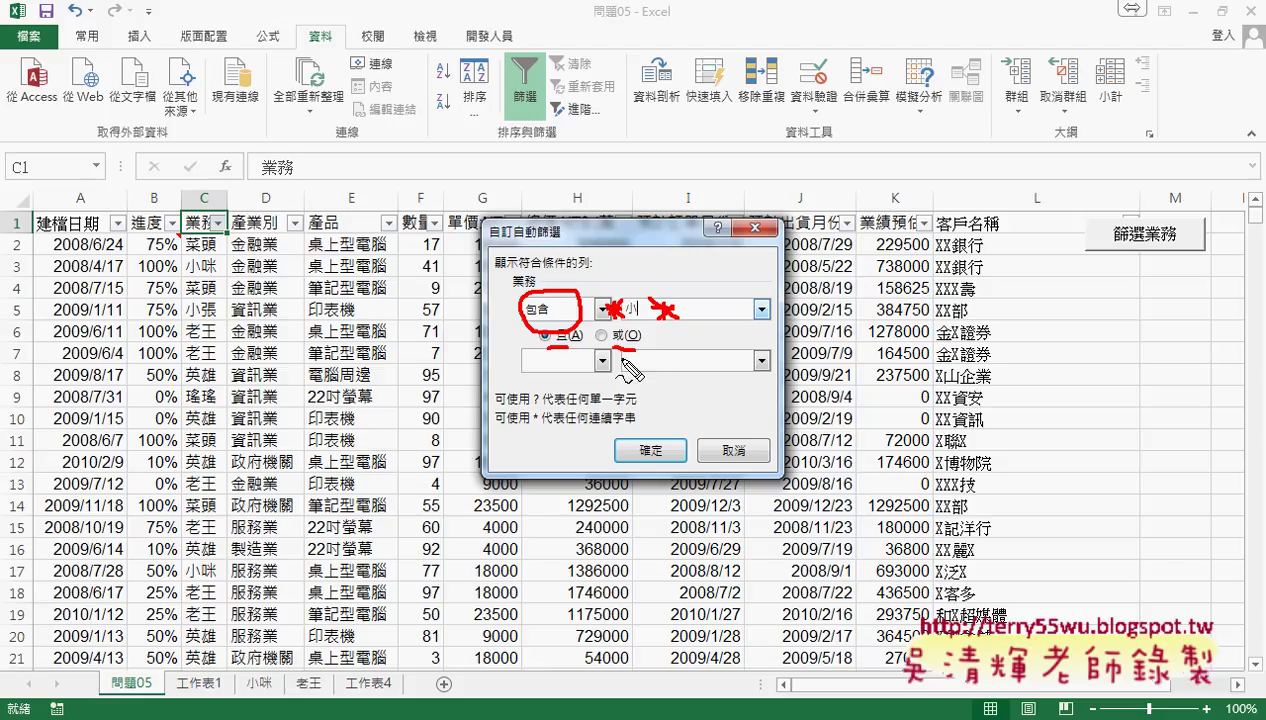
# Step: Set the second condition to Contains, then cancel the custom filter without applying it
pyautogui.press('Escape')
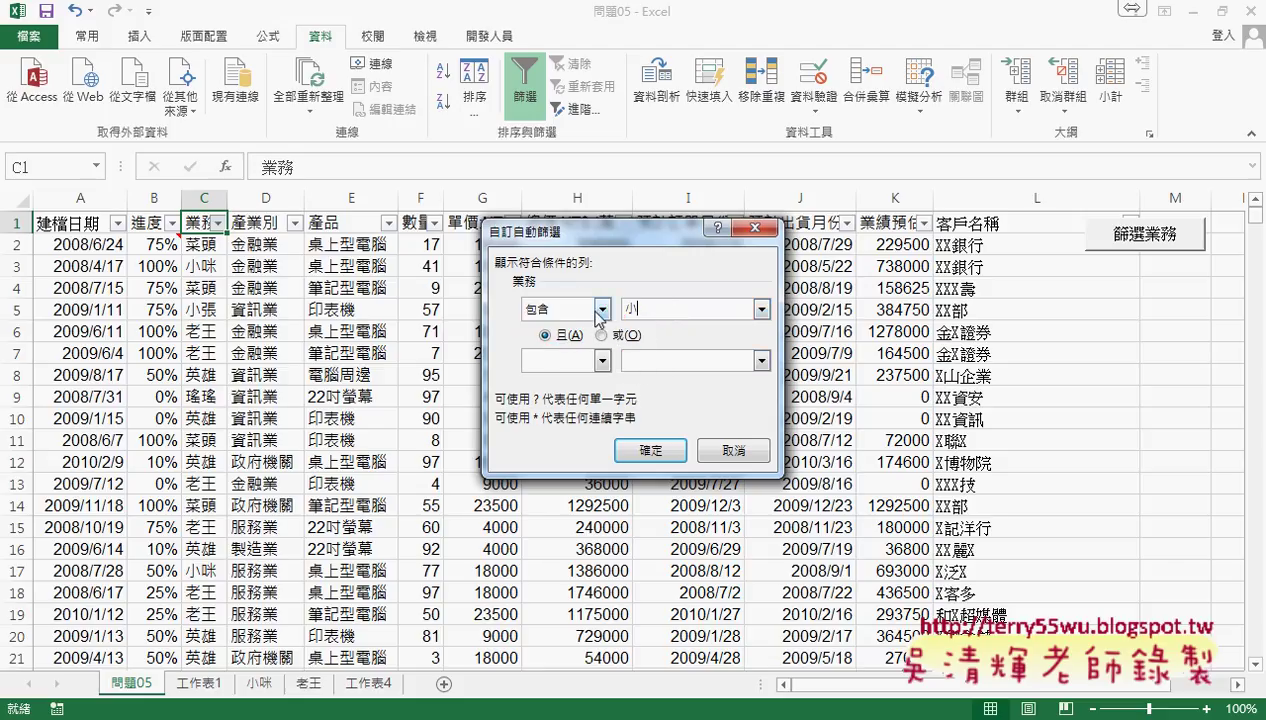
pyautogui.click(602, 360)
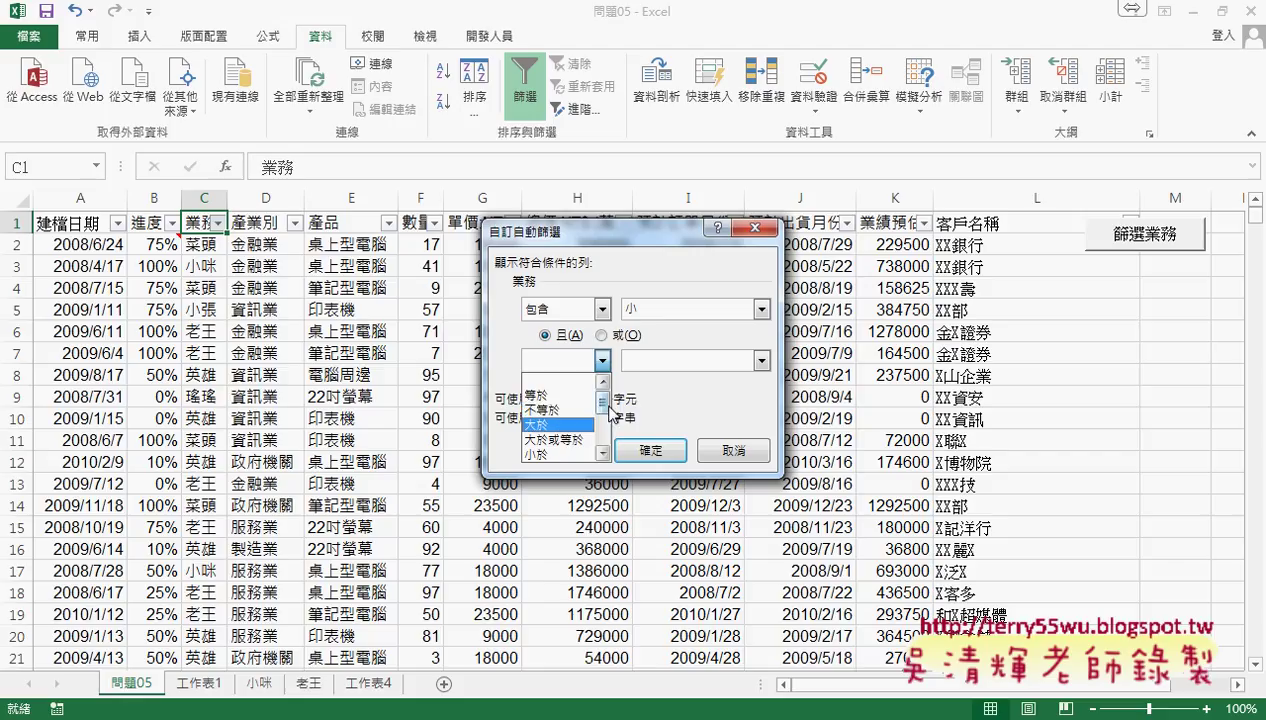
pyautogui.scroll(-2, 576, 416)
pyautogui.click(556, 453)
pyautogui.click(647, 358)
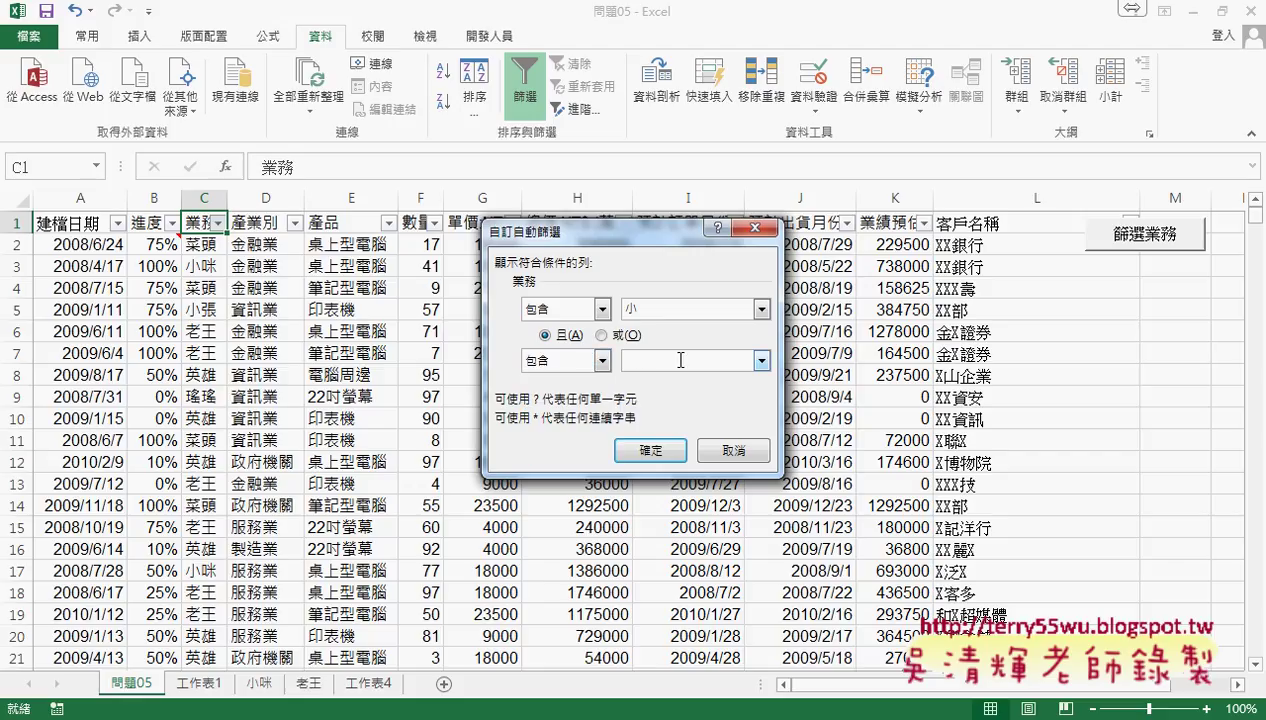
pyautogui.write('au')
pyautogui.click(748, 452)
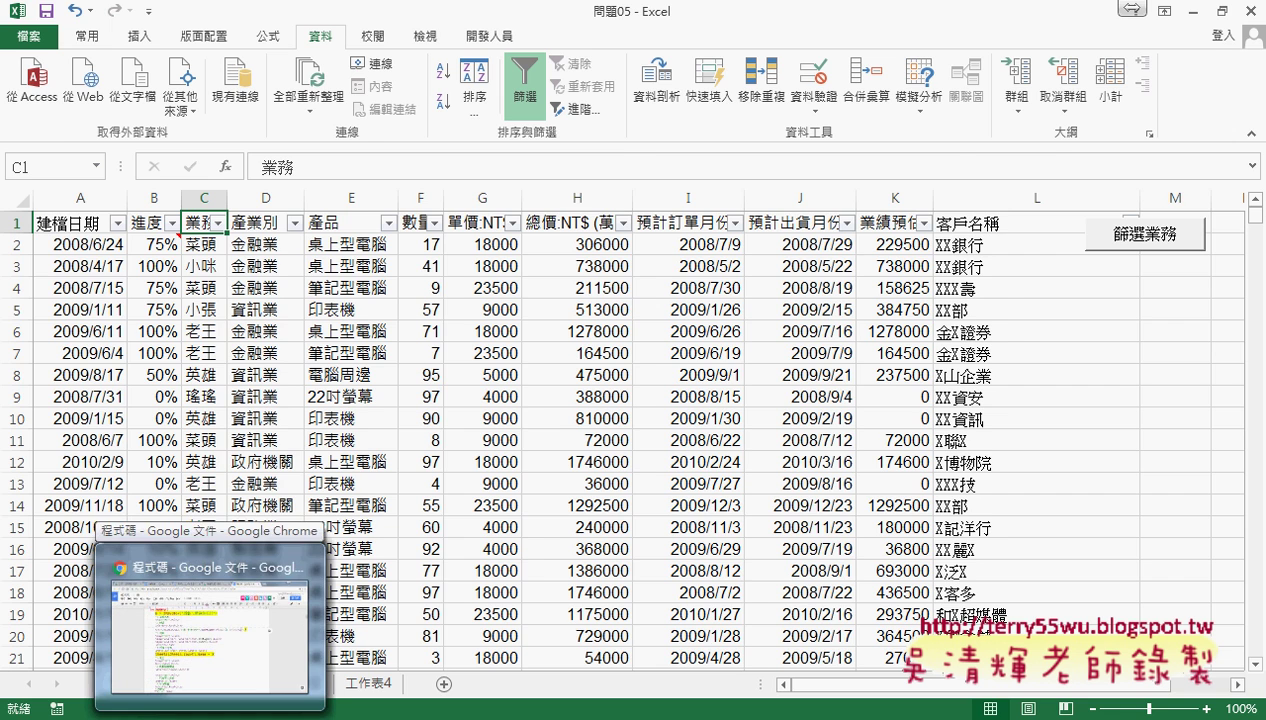
pyautogui.click(210, 630)
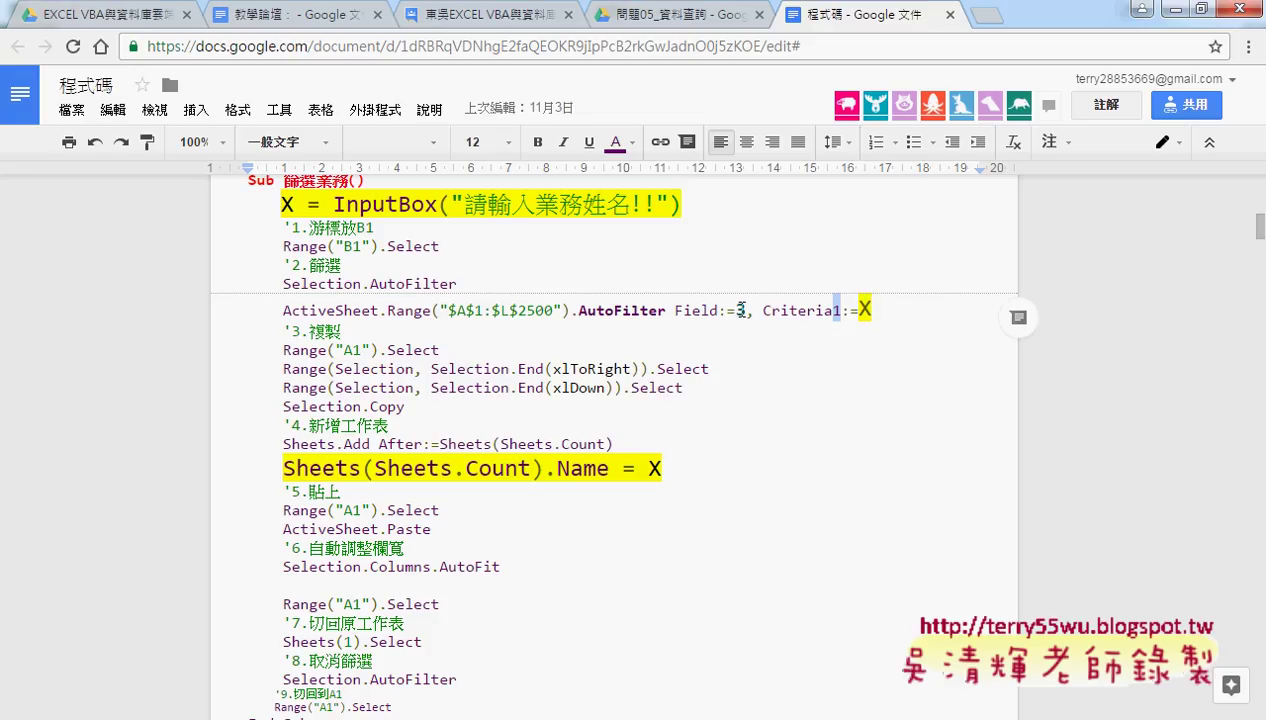
pyautogui.doubleClick(741, 311)
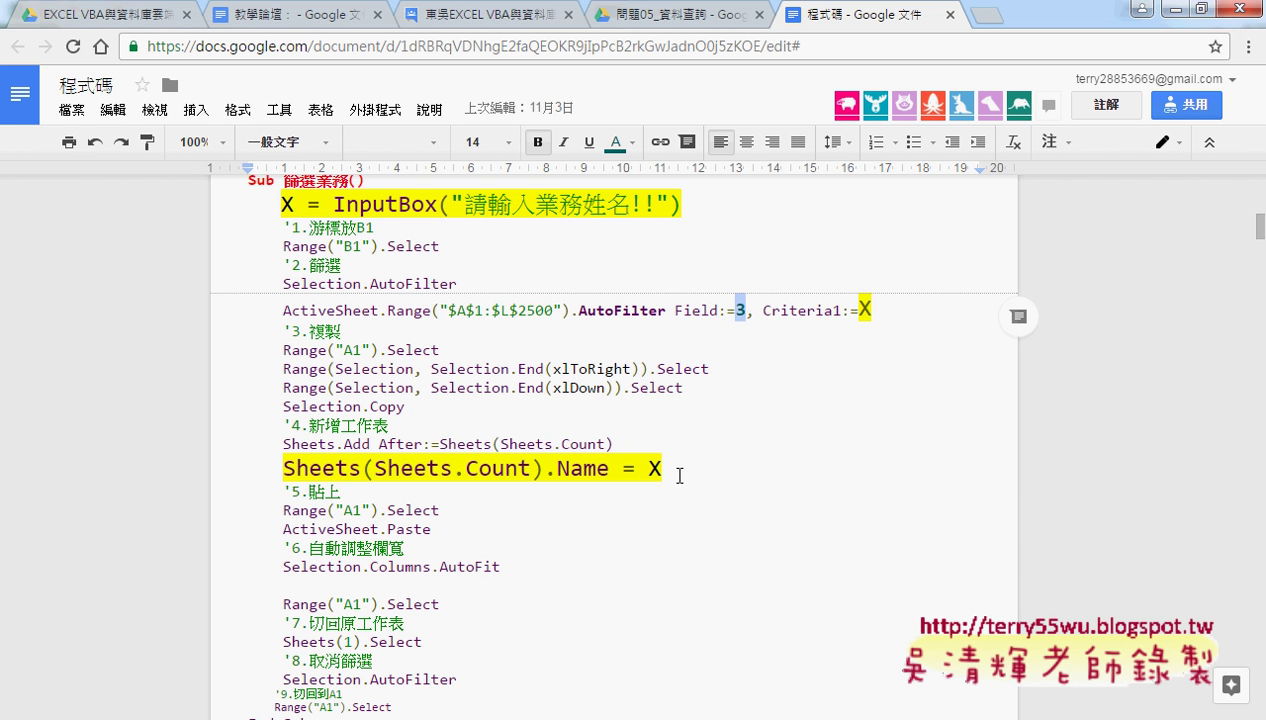
pyautogui.click(395, 719)
pyautogui.click(313, 660)
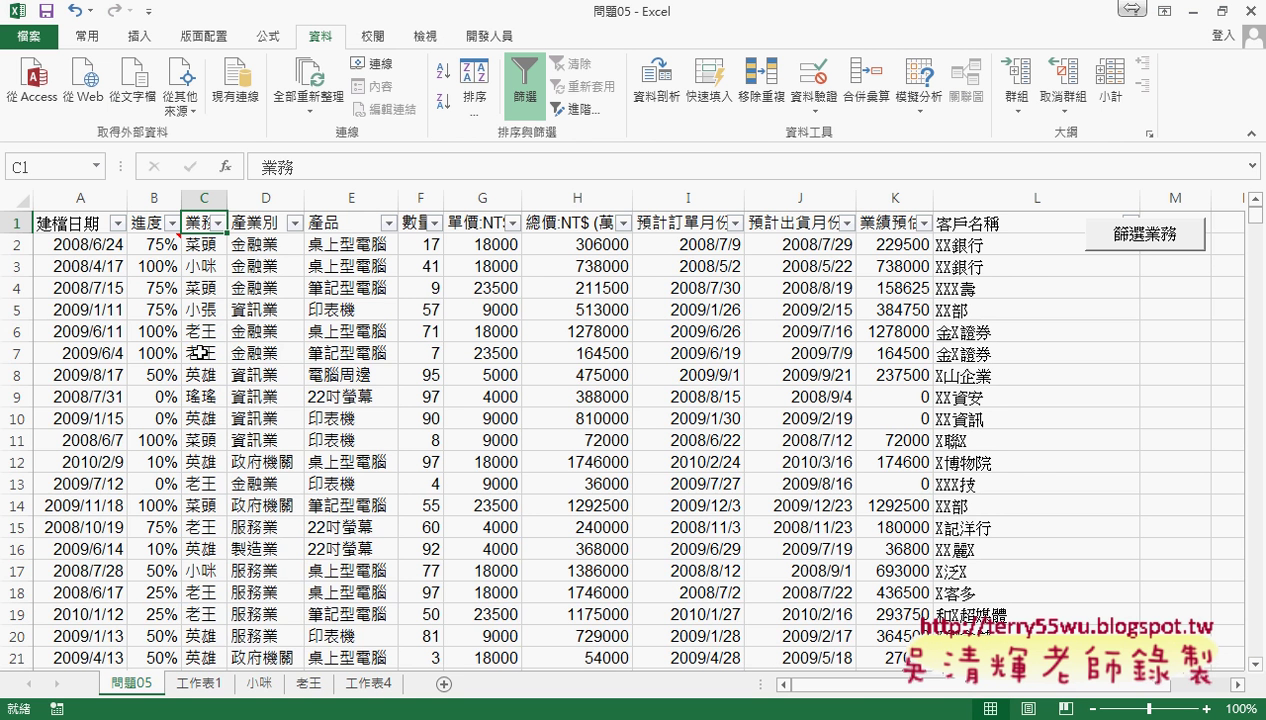
pyautogui.click(200, 197)
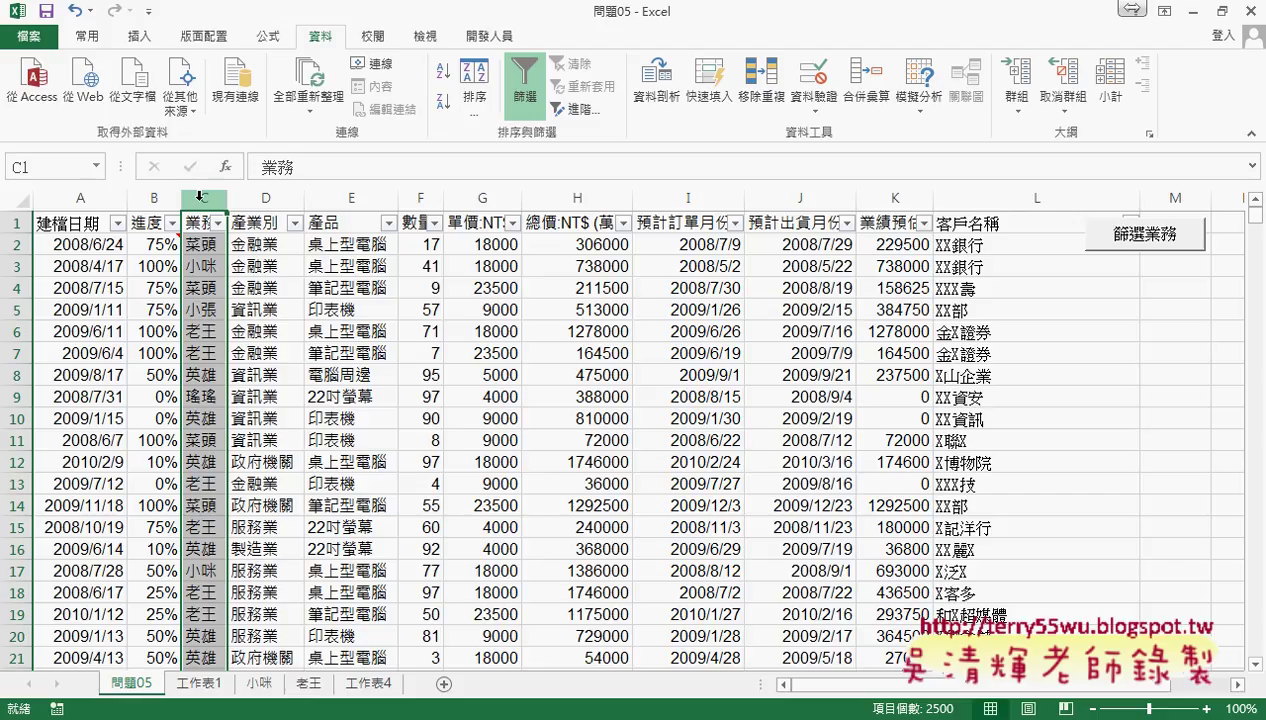
pyautogui.click(268, 195)
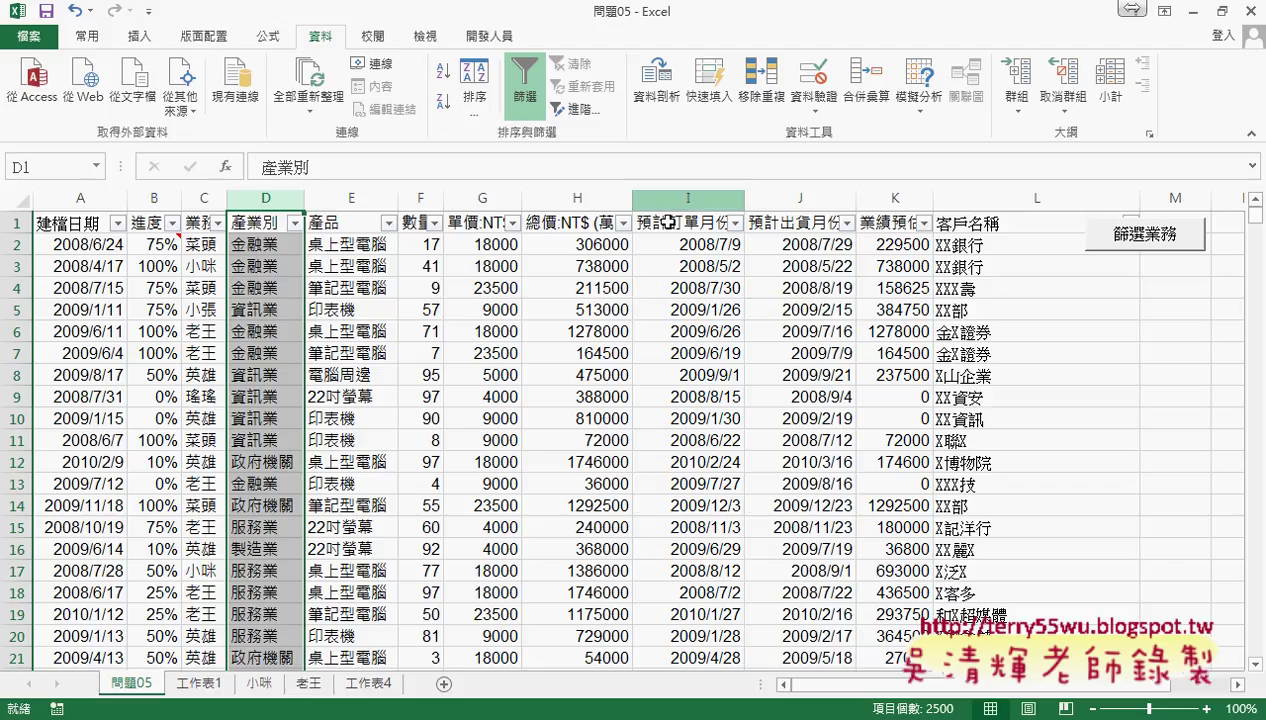
# Step: Set the 篩選業務 button's Format Control placement to Don't move or size with cells
pyautogui.rightClick(1140, 246)
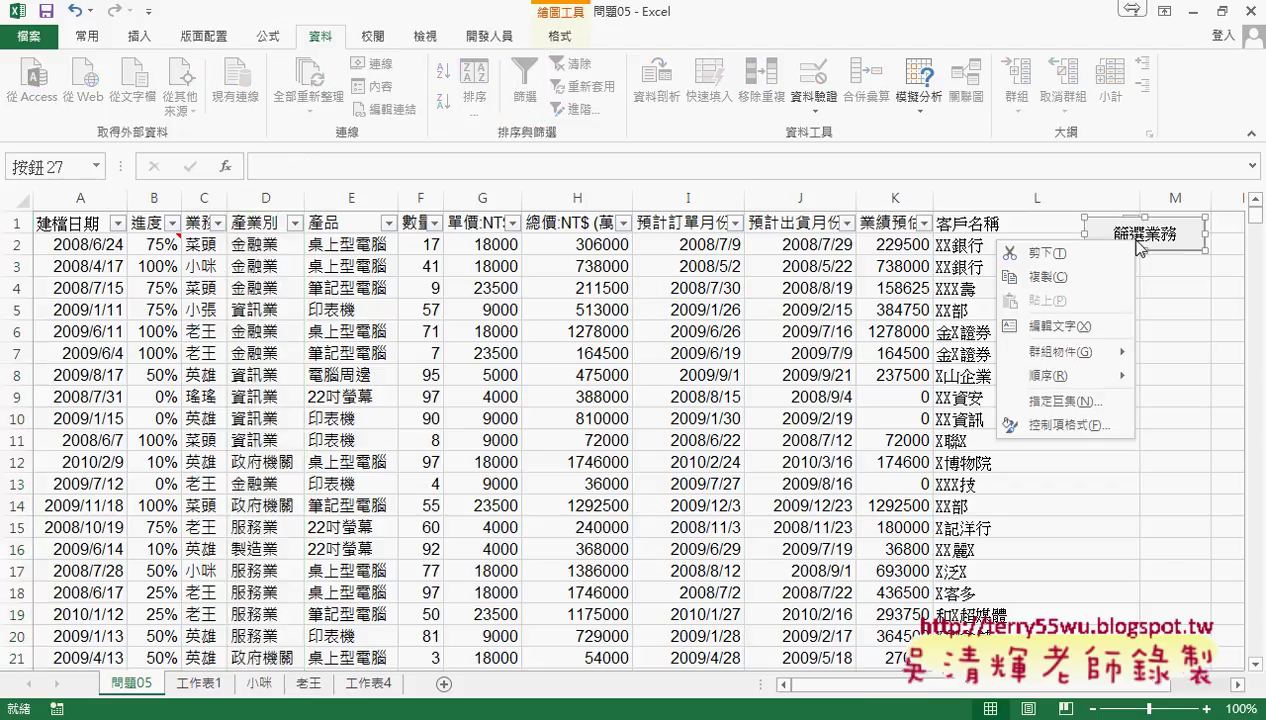
pyautogui.click(1100, 428)
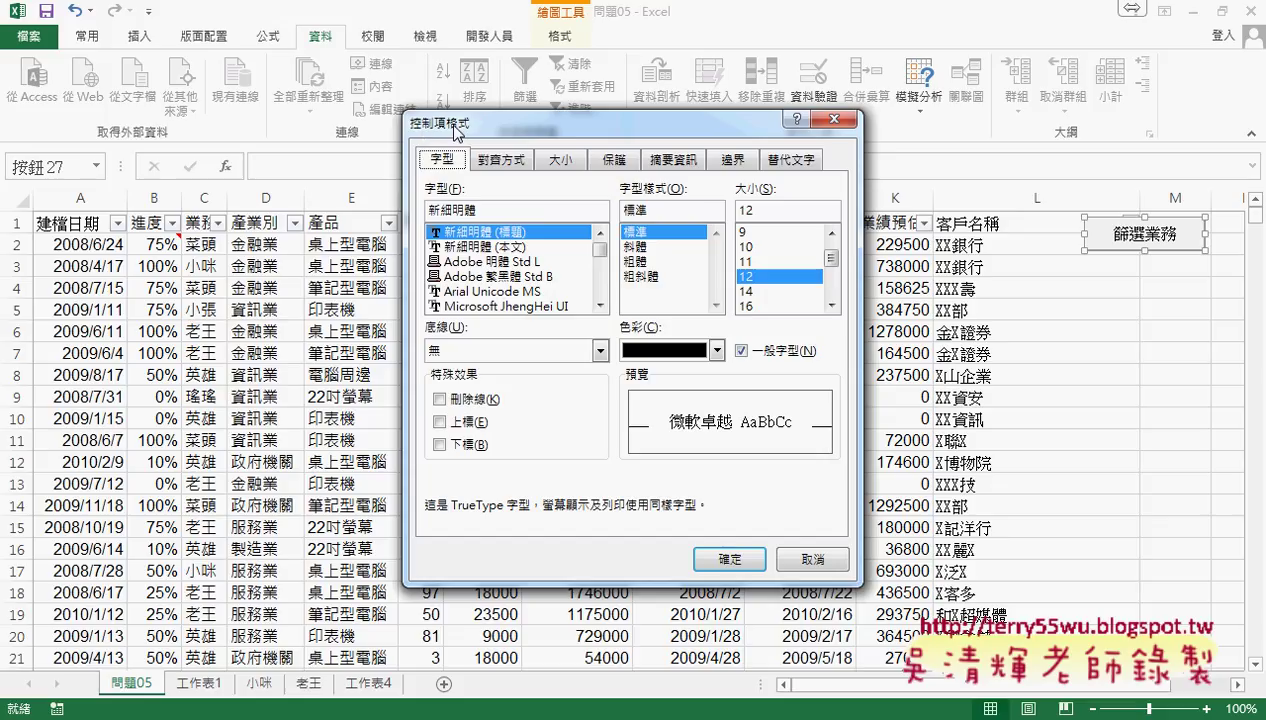
pyautogui.click(673, 159)
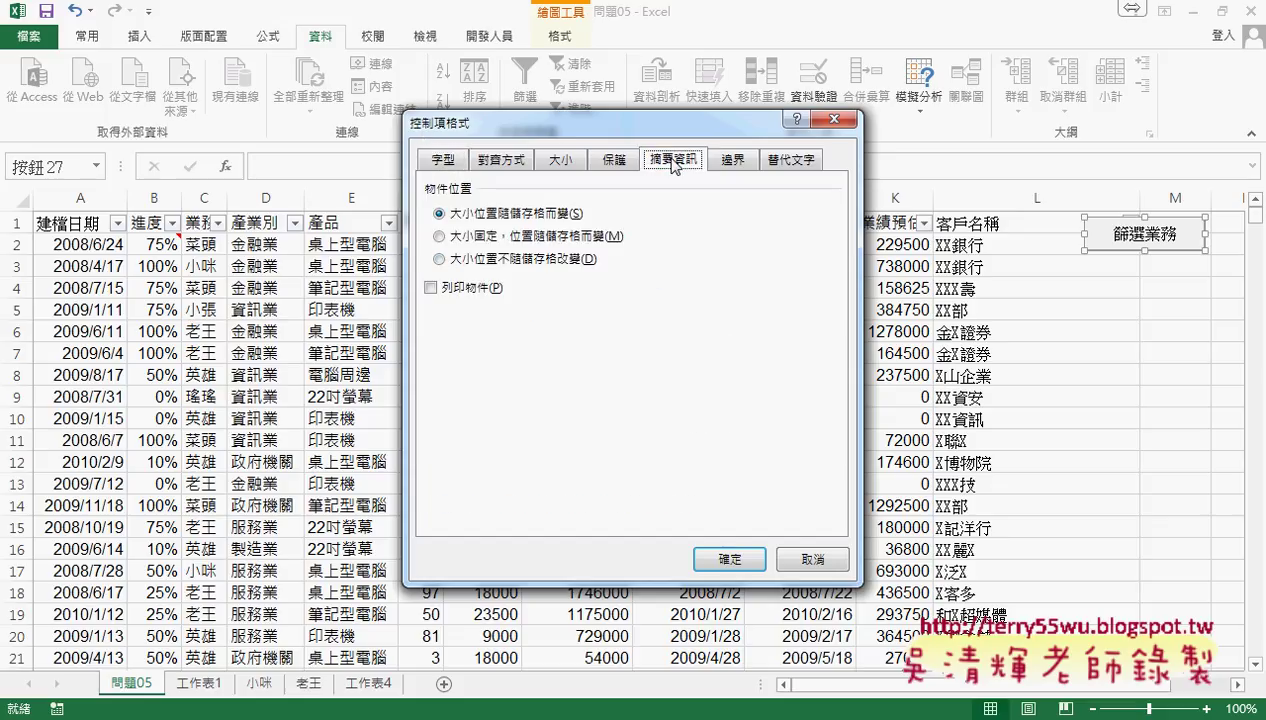
pyautogui.click(548, 260)
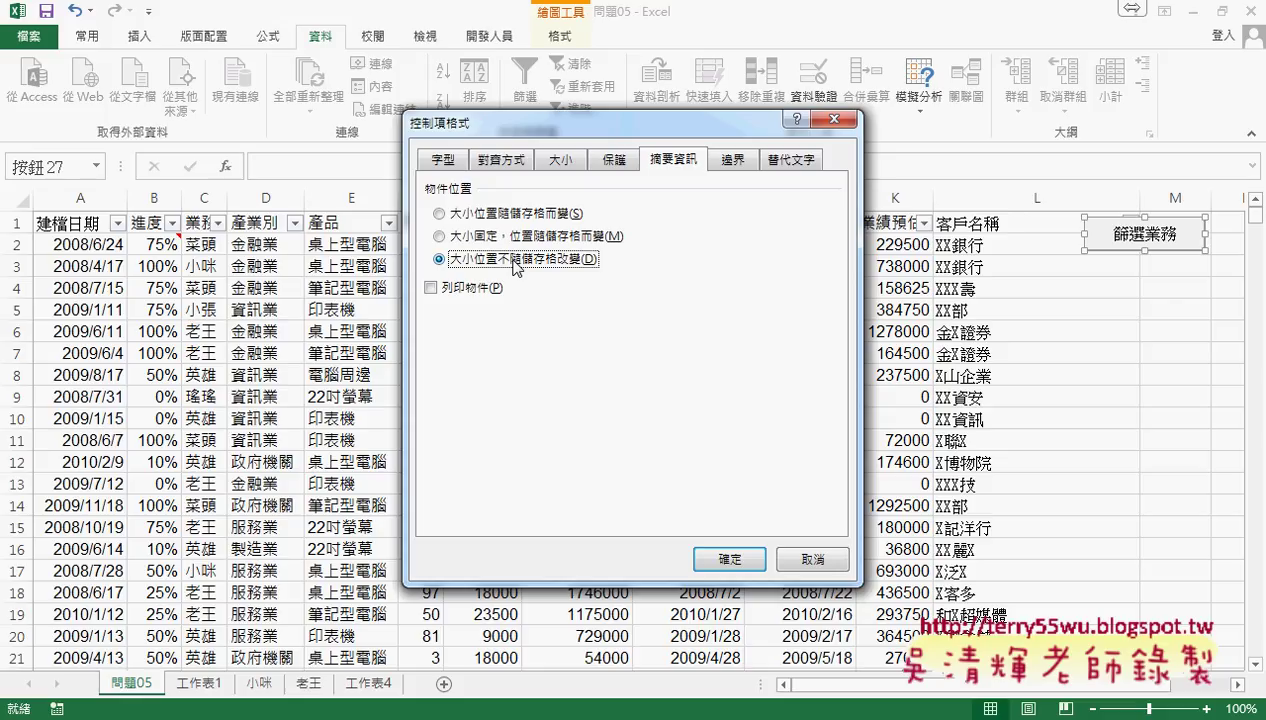
pyautogui.click(730, 559)
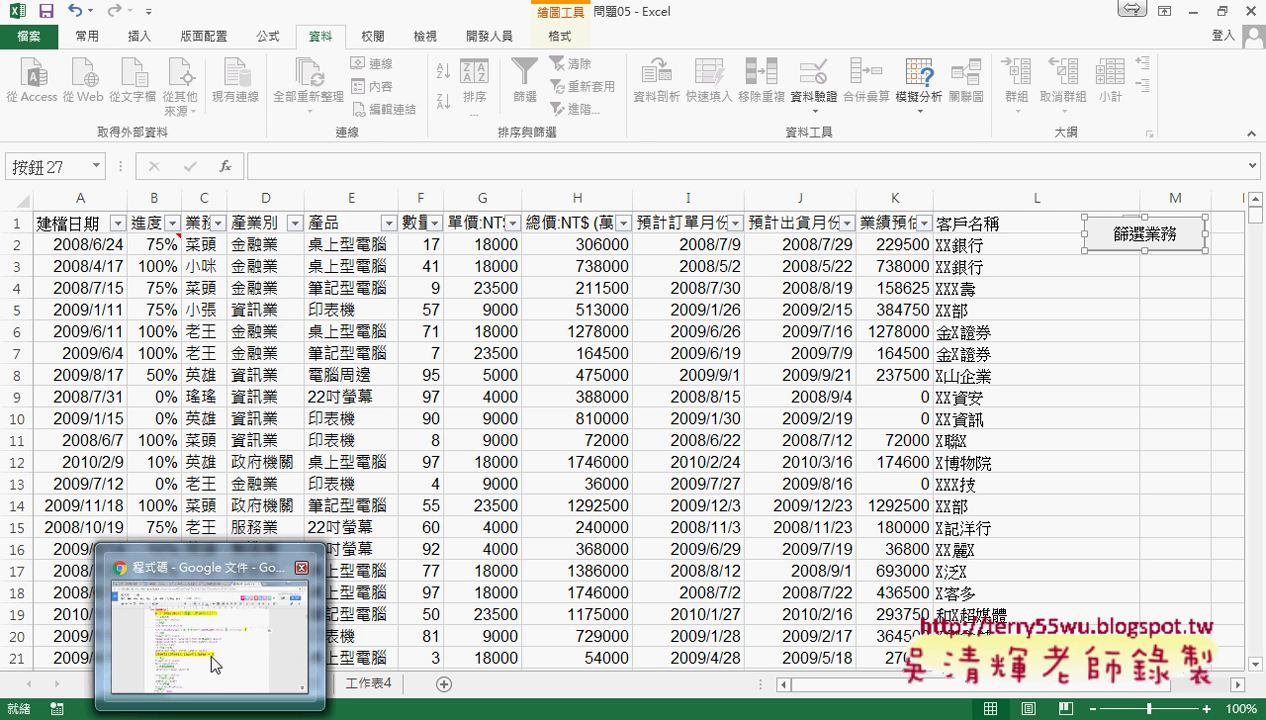
# Step: Bring up the 程式碼 notes in Google Docs and highlight the 關鍵字查詢 heading
pyautogui.click(209, 649)
pyautogui.scroll(-2, 432, 463)
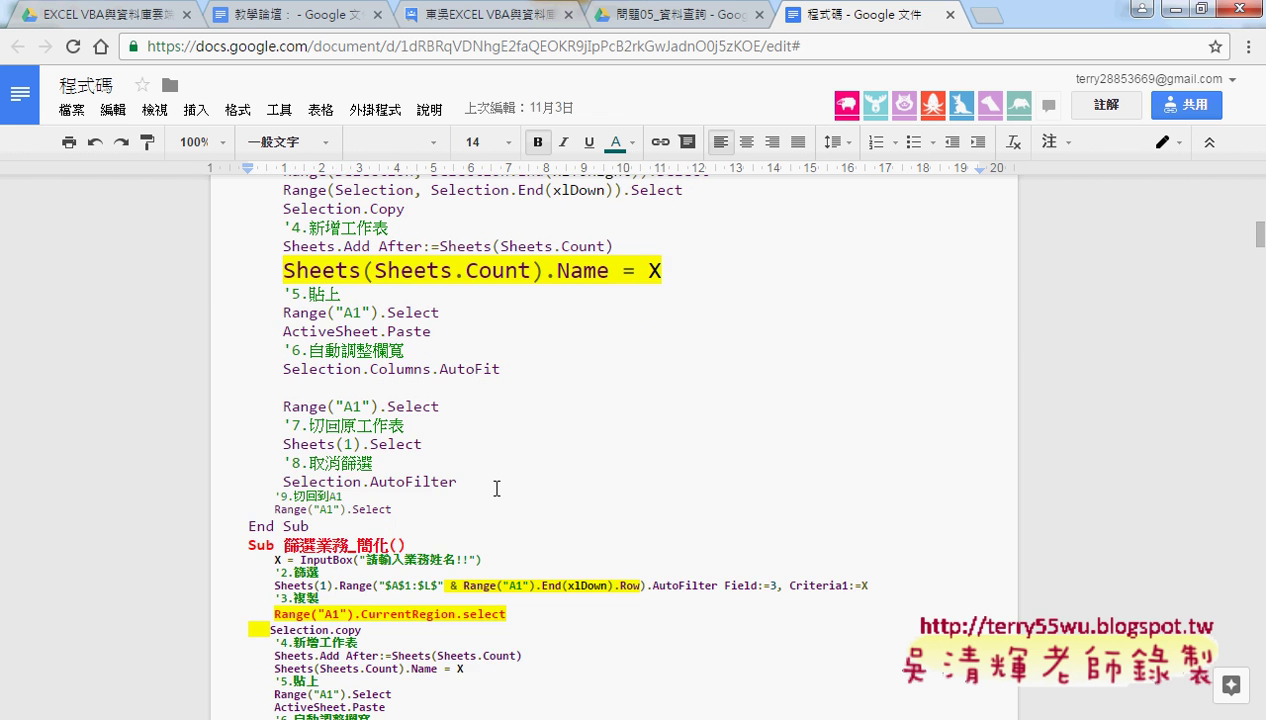
pyautogui.scroll(-2, 496, 488)
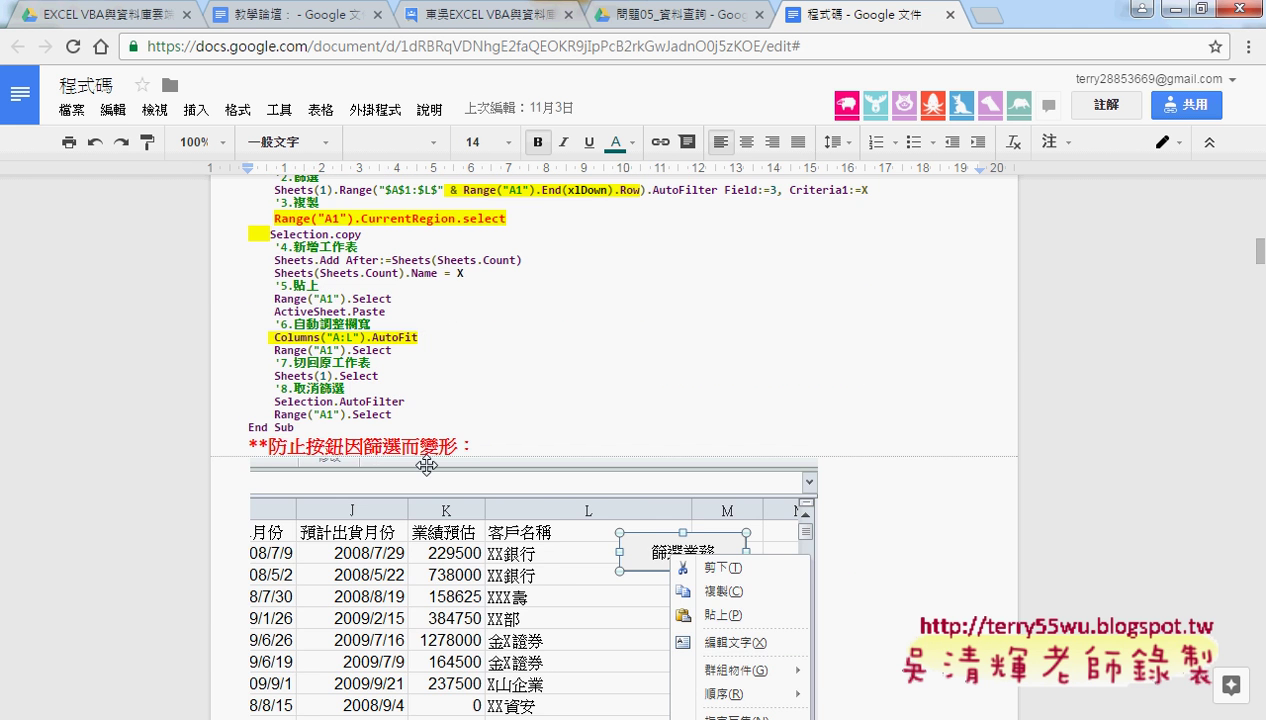
pyautogui.scroll(-3, 422, 460)
pyautogui.scroll(1, 338, 272)
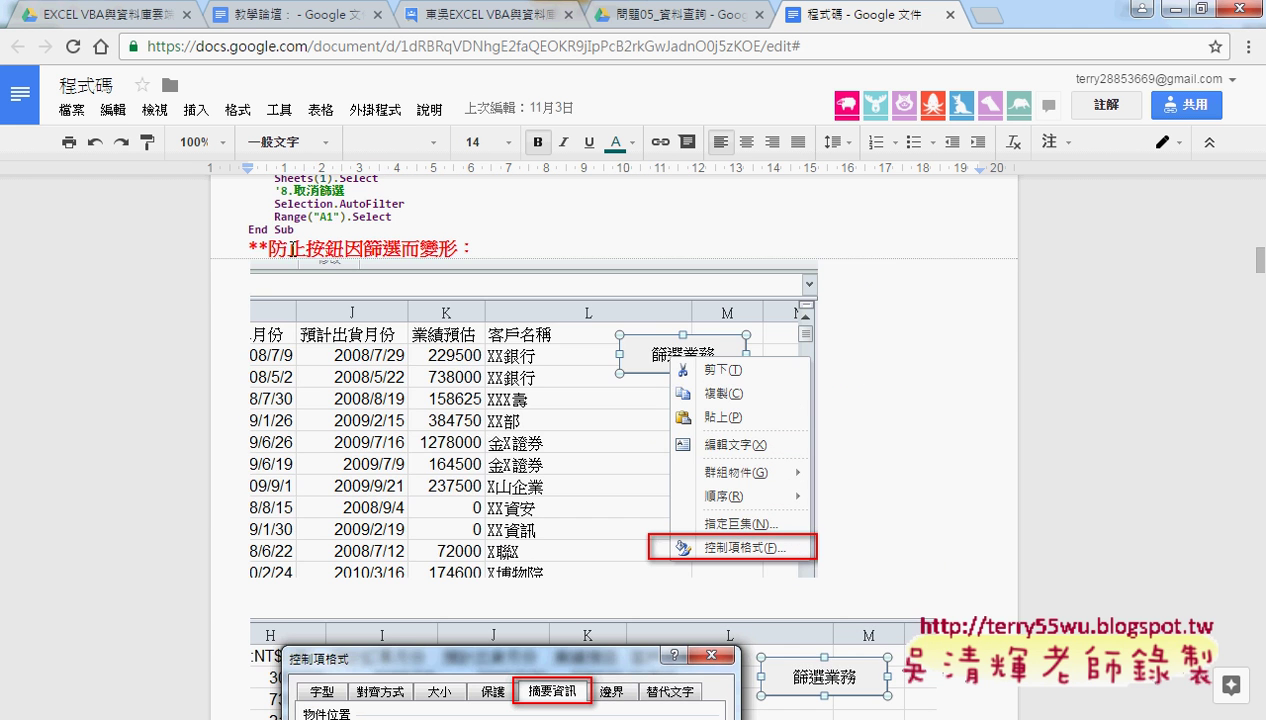
pyautogui.scroll(-2, 1000, 434)
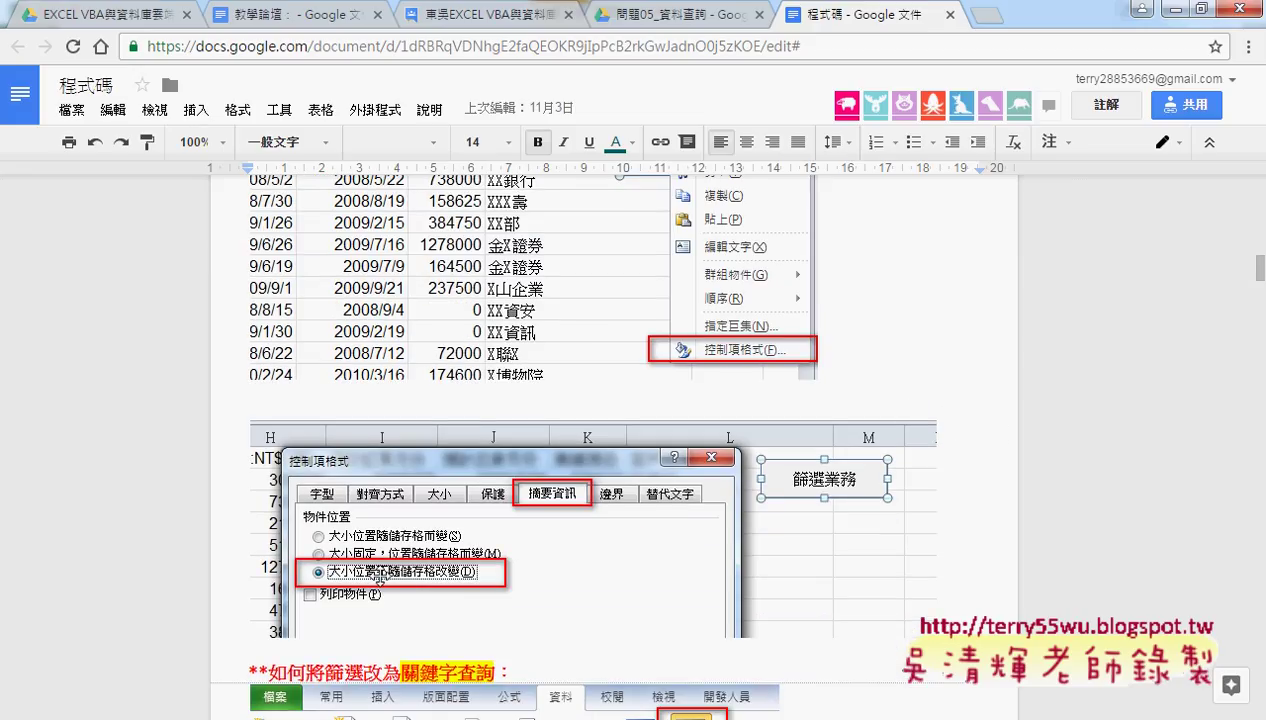
pyautogui.scroll(-1, 900, 550)
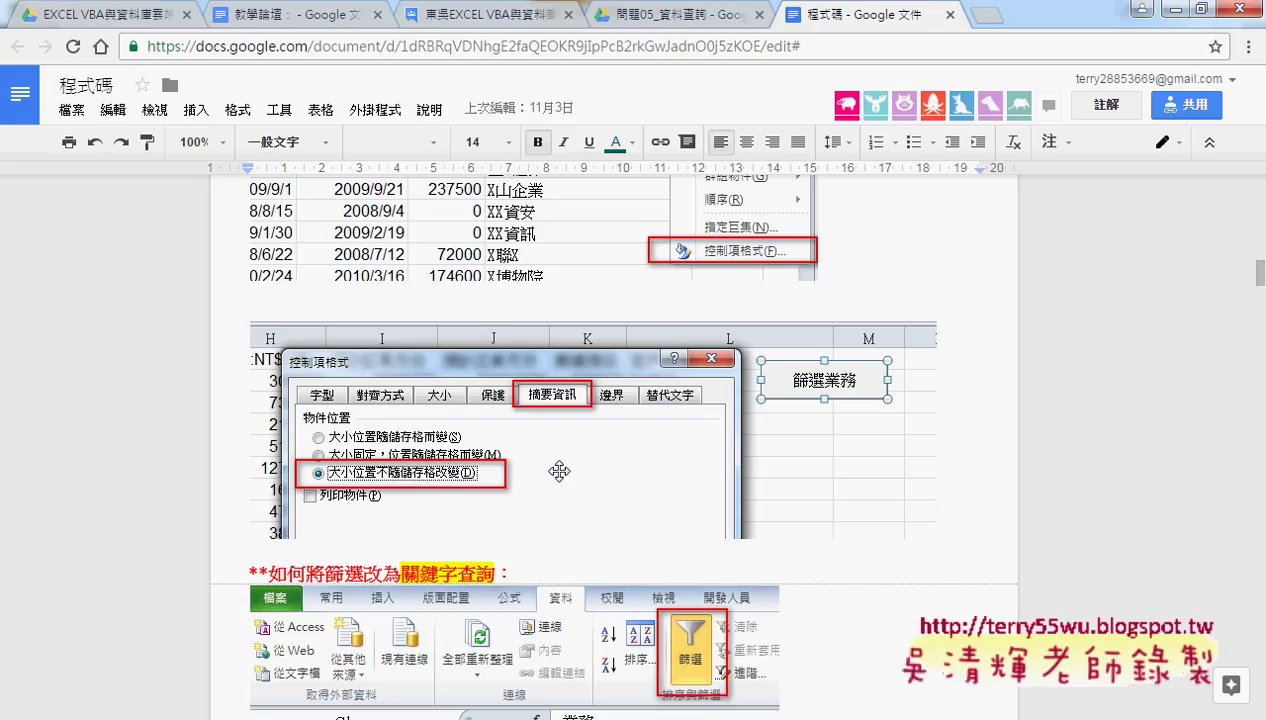
pyautogui.scroll(-1, 1007, 465)
pyautogui.scroll(-1, 1017, 471)
pyautogui.scroll(-1, 1017, 471)
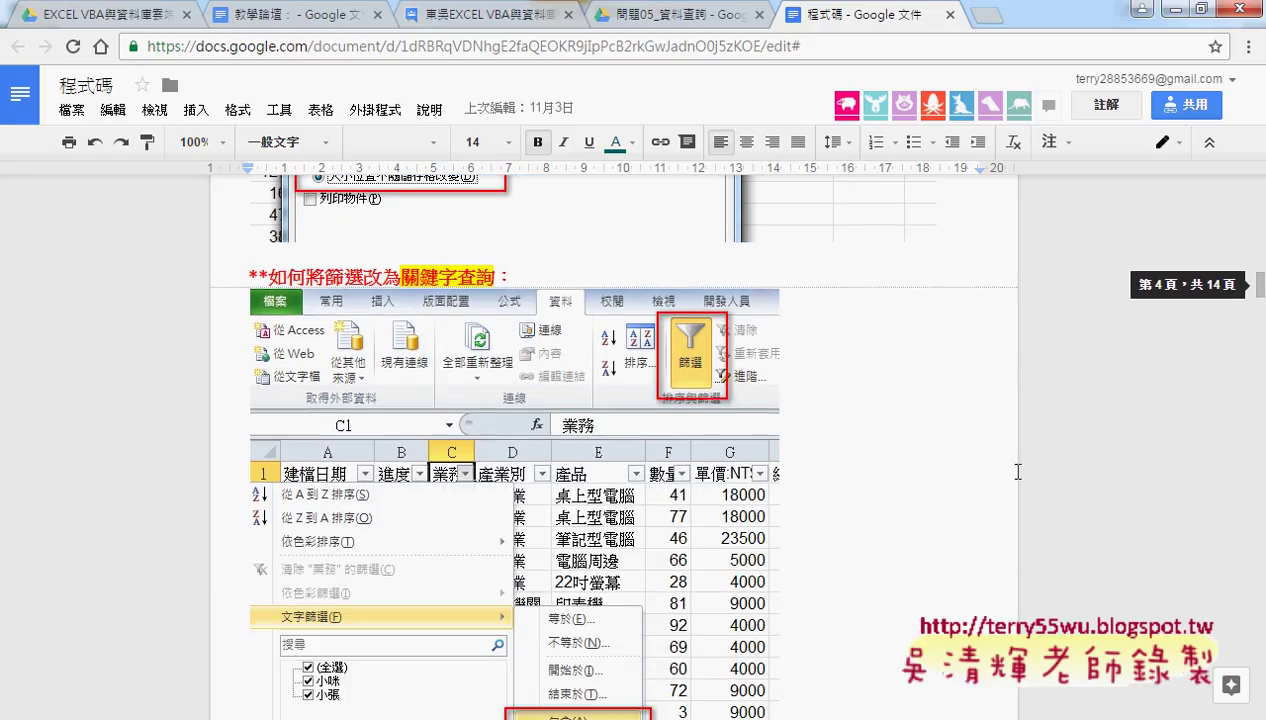
pyautogui.scroll(-1, 1017, 471)
pyautogui.scroll(1, 1017, 471)
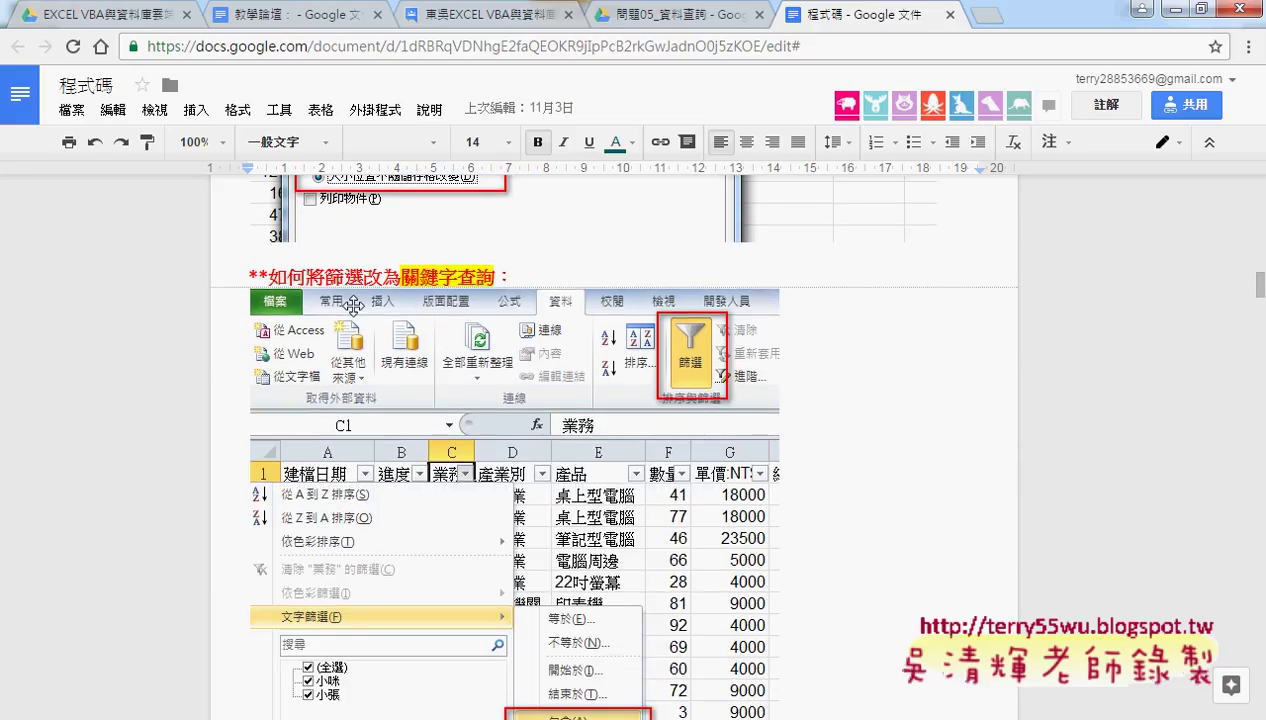
pyautogui.moveTo(400, 276); pyautogui.dragTo(495, 276)
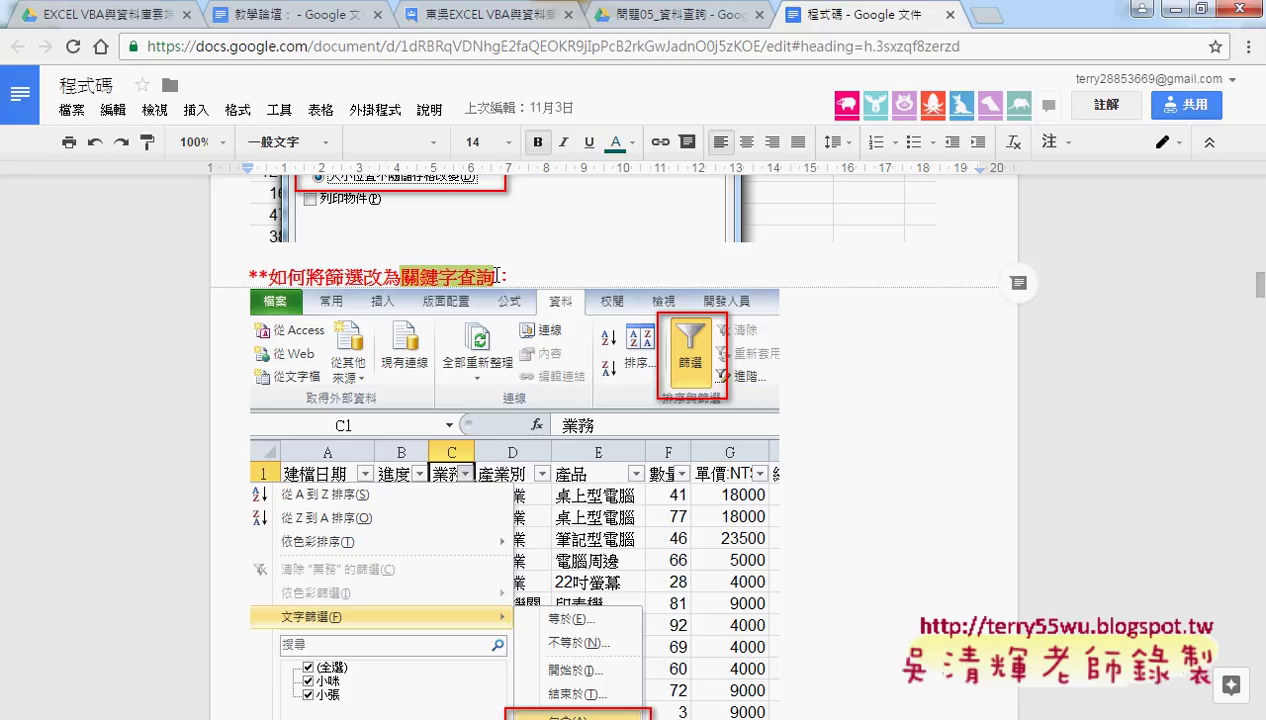
# Step: Annotate the commented criteria line, marking 小 and =*, then clear the marks
pyautogui.scroll(-1, 955, 380)
pyautogui.scroll(-1, 965, 390)
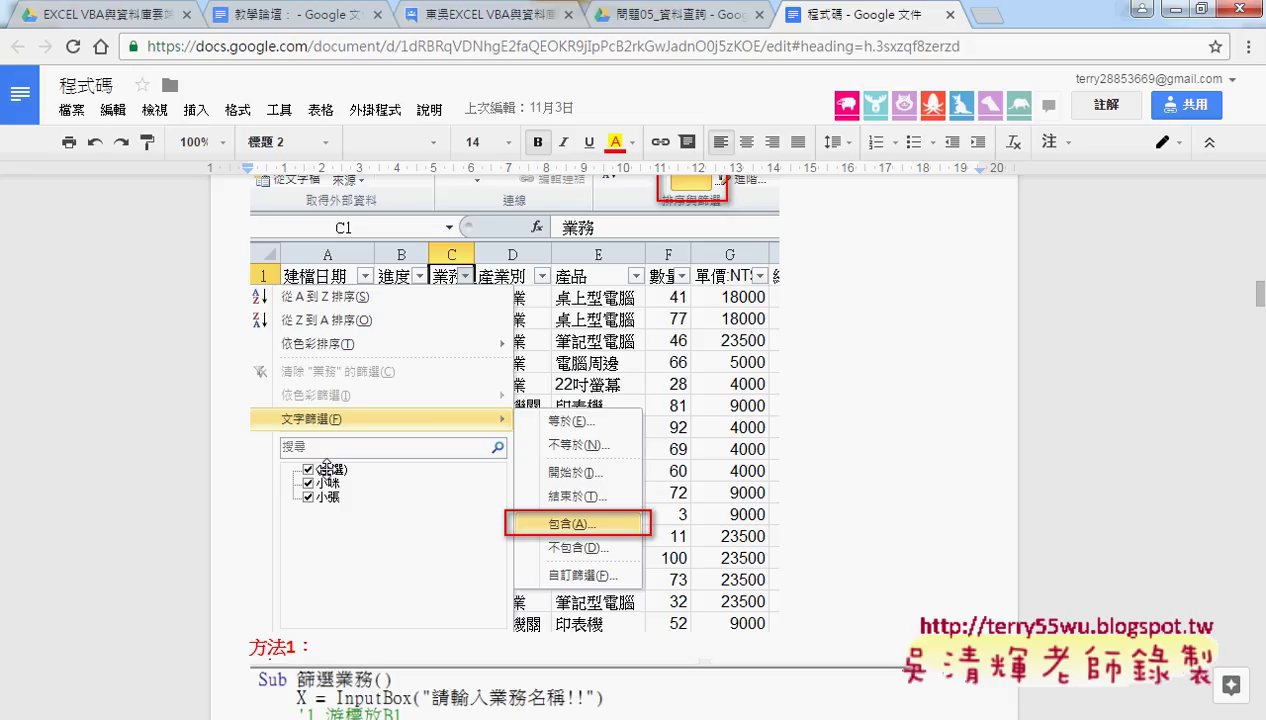
pyautogui.scroll(-2, 505, 455)
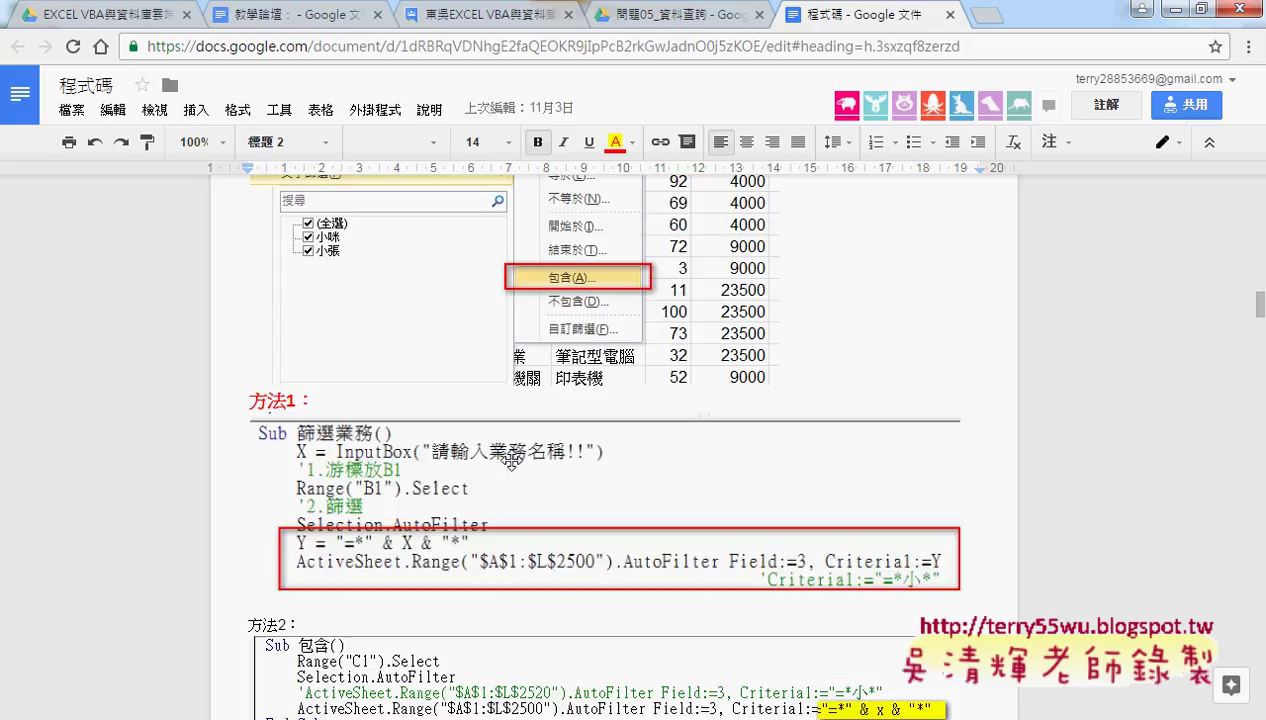
pyautogui.scroll(-3, 530, 440)
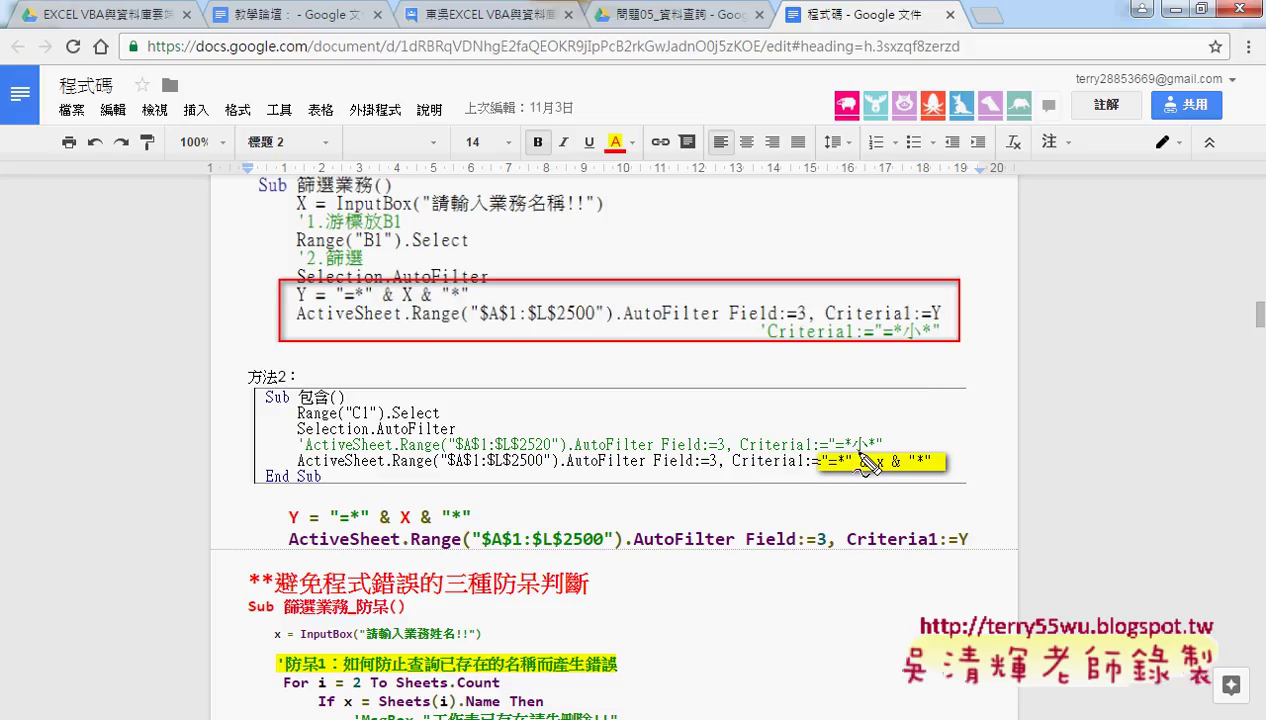
pyautogui.moveTo(858, 451); pyautogui.dragTo(866, 451)
pyautogui.moveTo(848, 433)
pyautogui.mouseDown()
pyautogui.moveTo(858, 456)
pyautogui.moveTo(870, 428)
pyautogui.mouseUp()
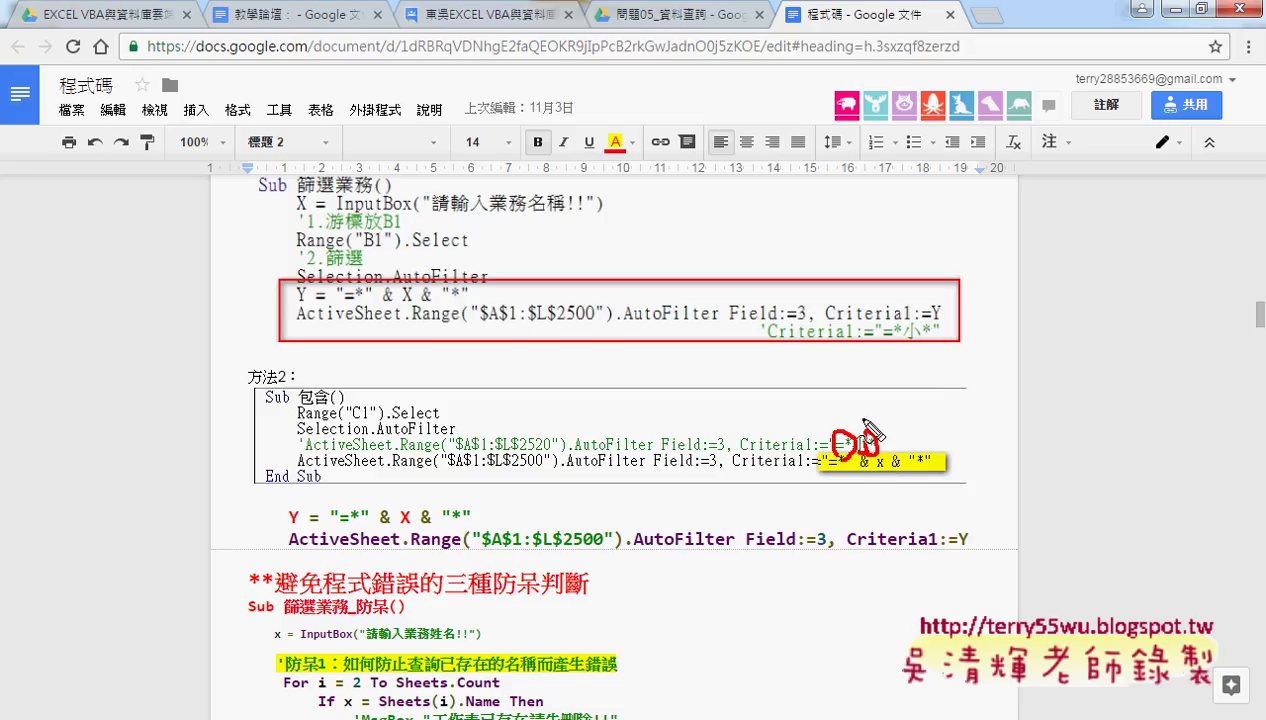
pyautogui.moveTo(840, 388); pyautogui.dragTo(922, 452)
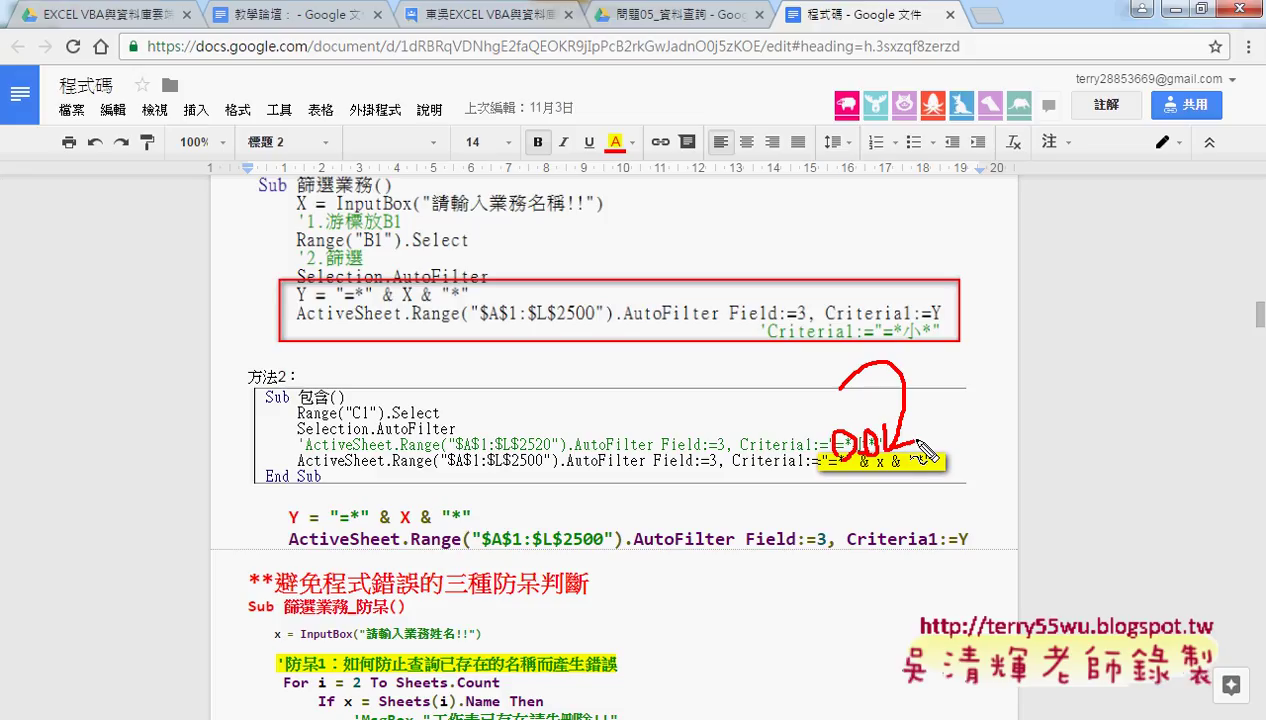
pyautogui.press('Escape')
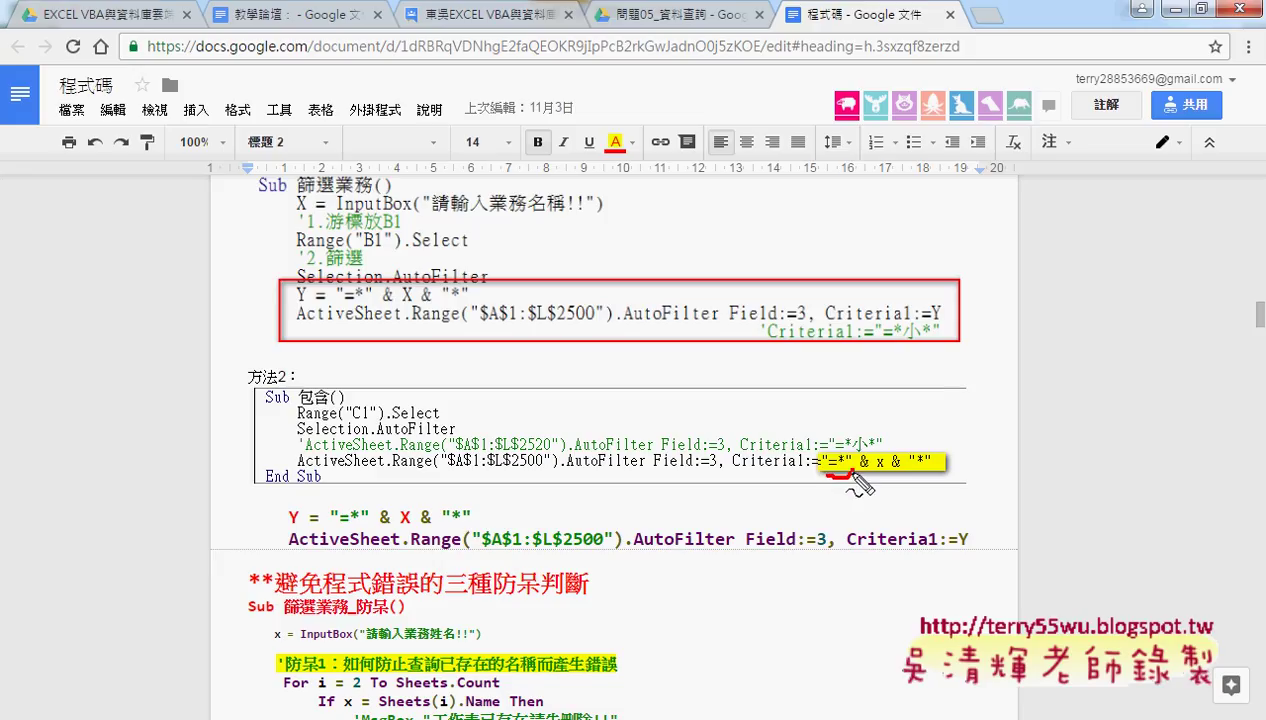
# Step: Circle the opening =* and closing * in Criteria1:="=*" & x & "*", then clear annotations
pyautogui.moveTo(845, 476); pyautogui.dragTo(828, 465)
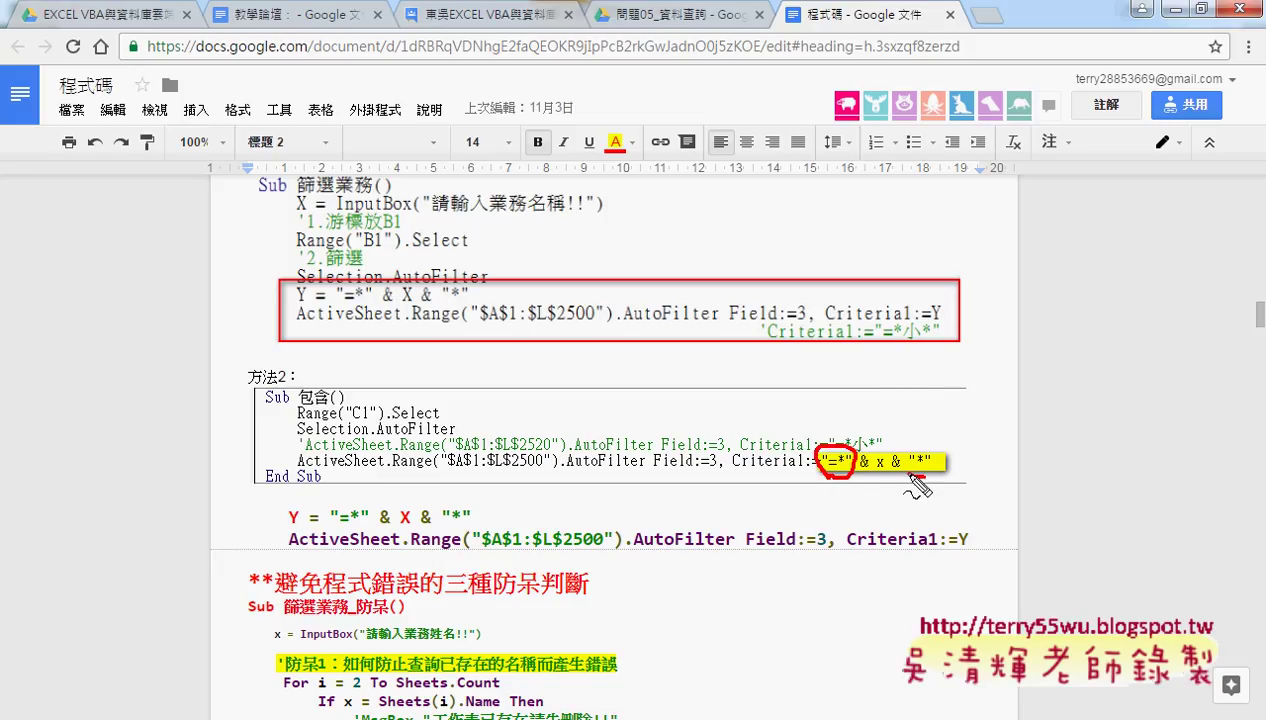
pyautogui.moveTo(905, 472)
pyautogui.mouseDown()
pyautogui.moveTo(948, 466)
pyautogui.moveTo(912, 480)
pyautogui.mouseUp()
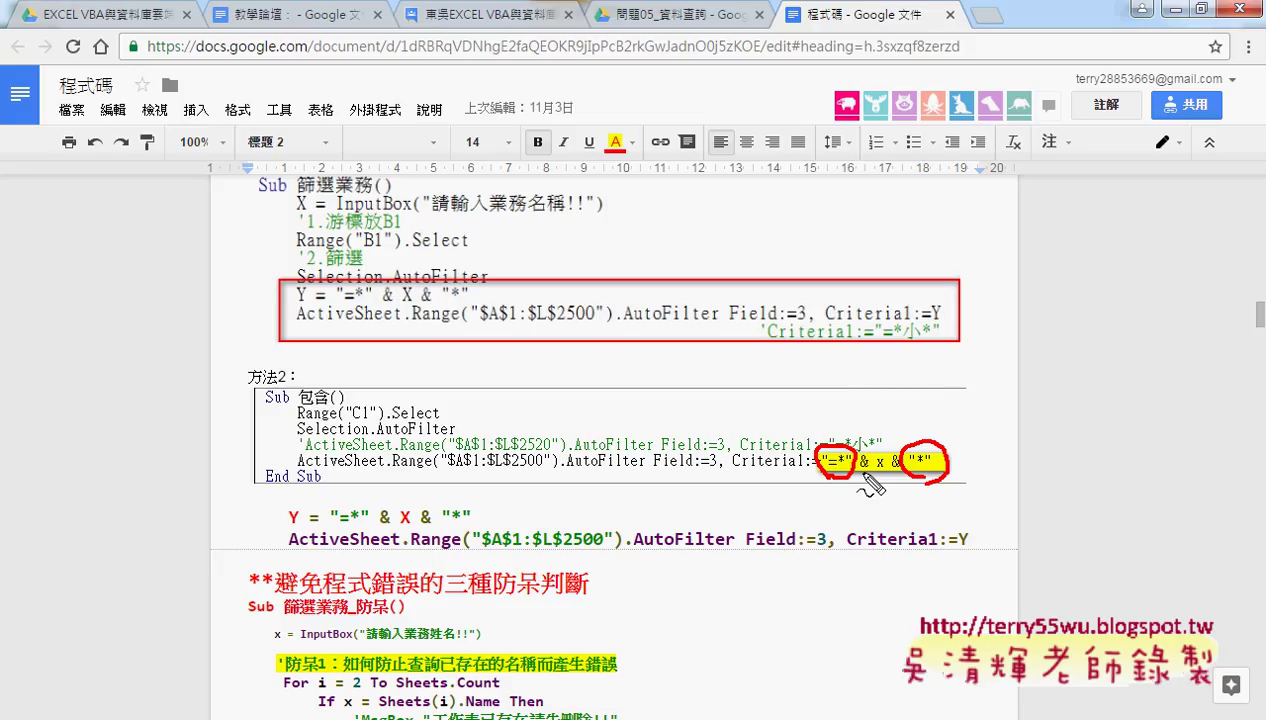
pyautogui.press('Escape')
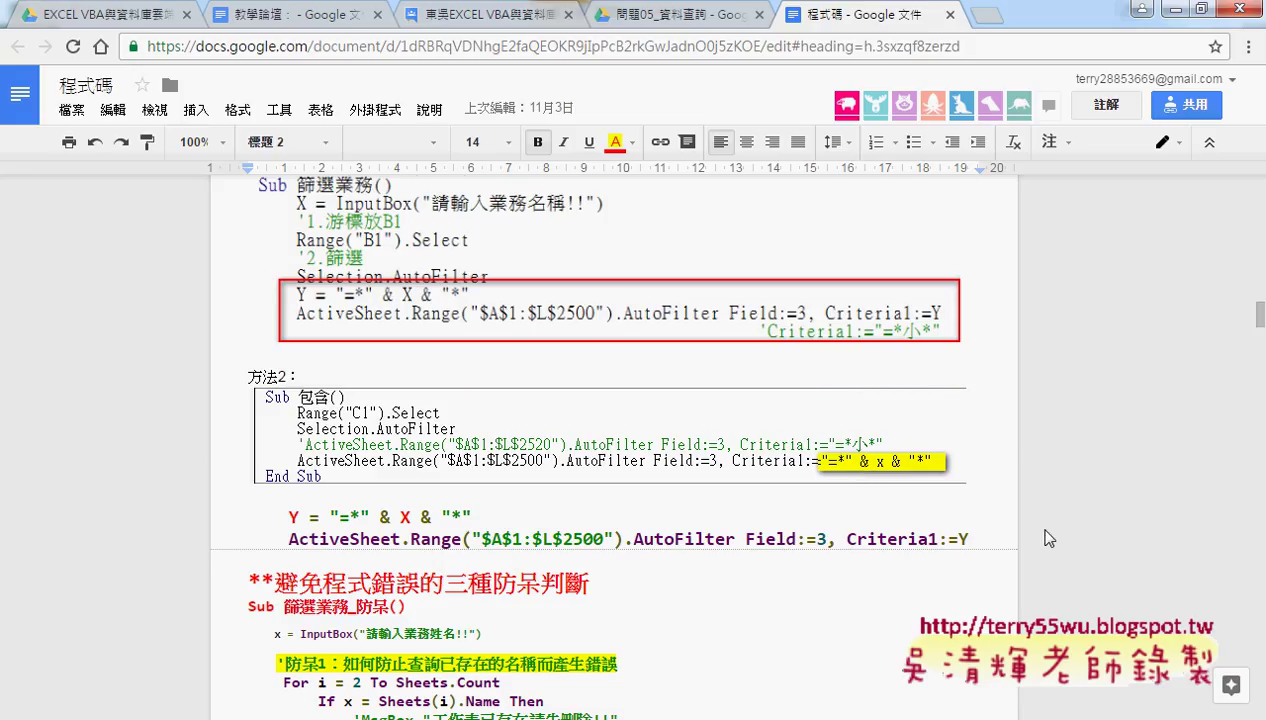
pyautogui.scroll(-2, 1049, 539)
pyautogui.scroll(-1, 1049, 539)
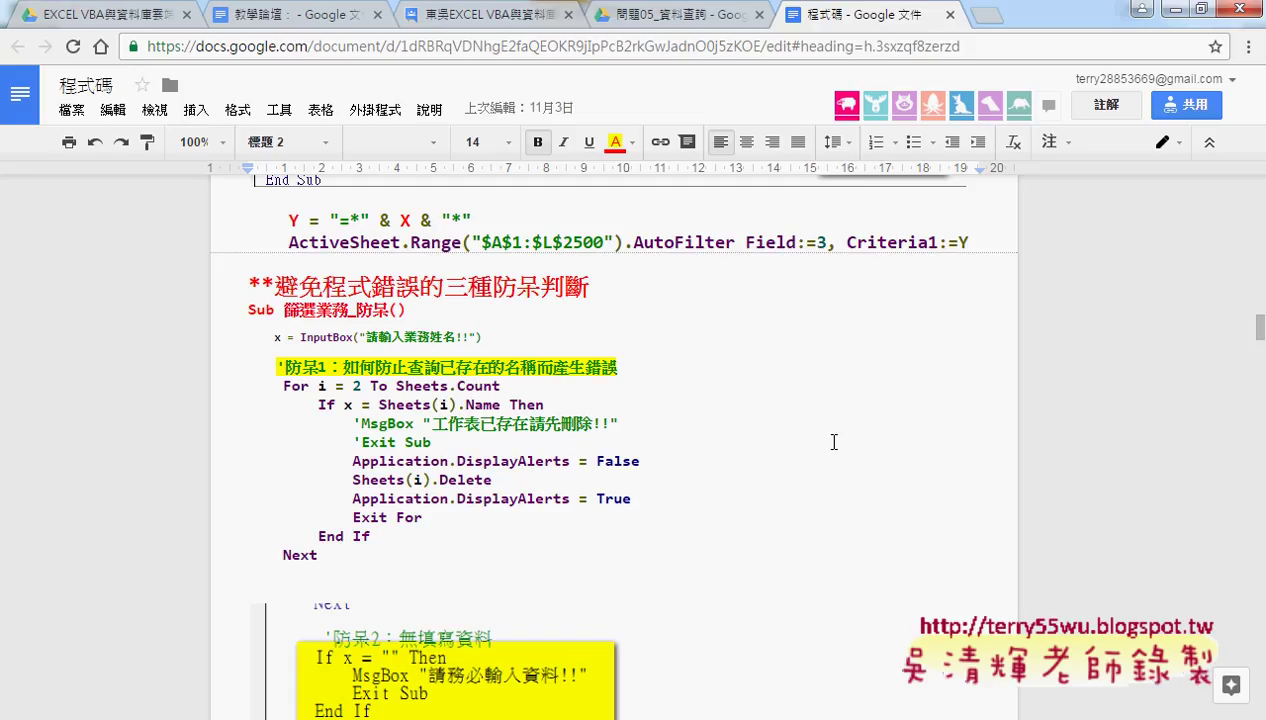
pyautogui.moveTo(493, 287); pyautogui.dragTo(589, 287)
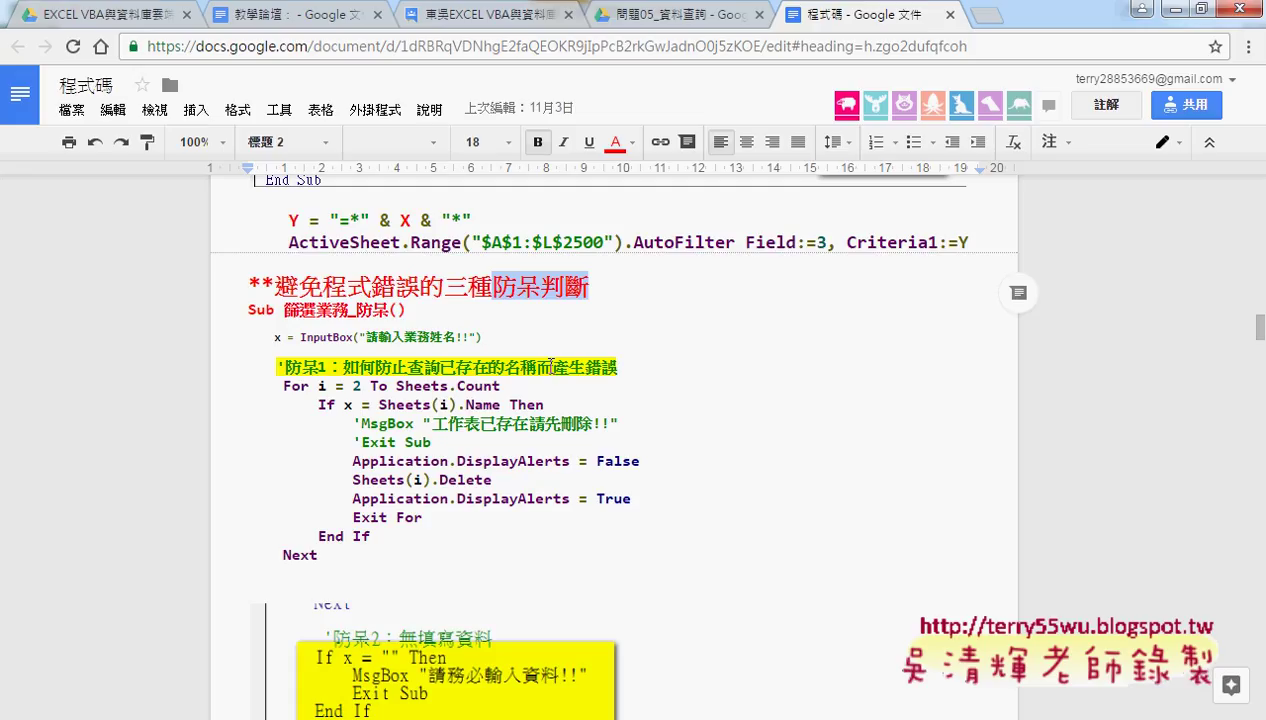
pyautogui.moveTo(318, 556)
pyautogui.mouseDown()
pyautogui.moveTo(250, 453)
pyautogui.moveTo(220, 369)
pyautogui.mouseUp()
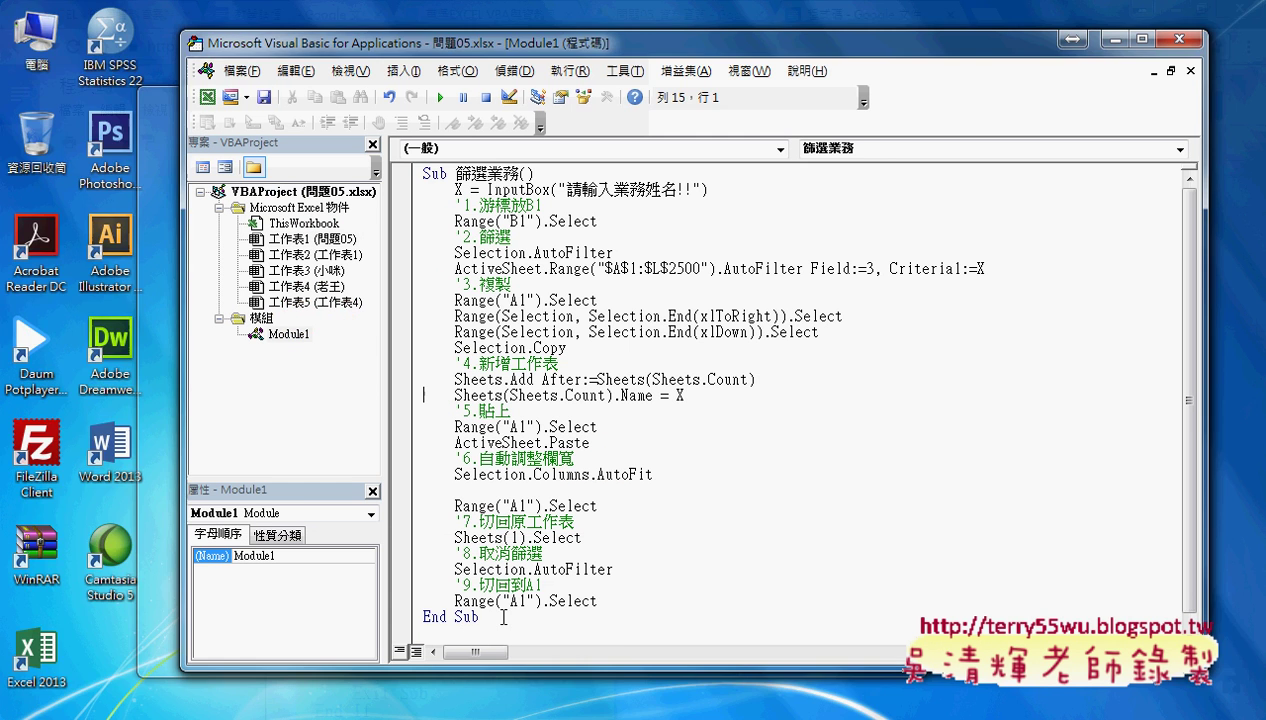
# Step: Paste a copy of the 篩選業務 macro below its End Sub in the VBA editor
pyautogui.click(495, 627)
pyautogui.moveTo(426, 175); pyautogui.dragTo(444, 708)
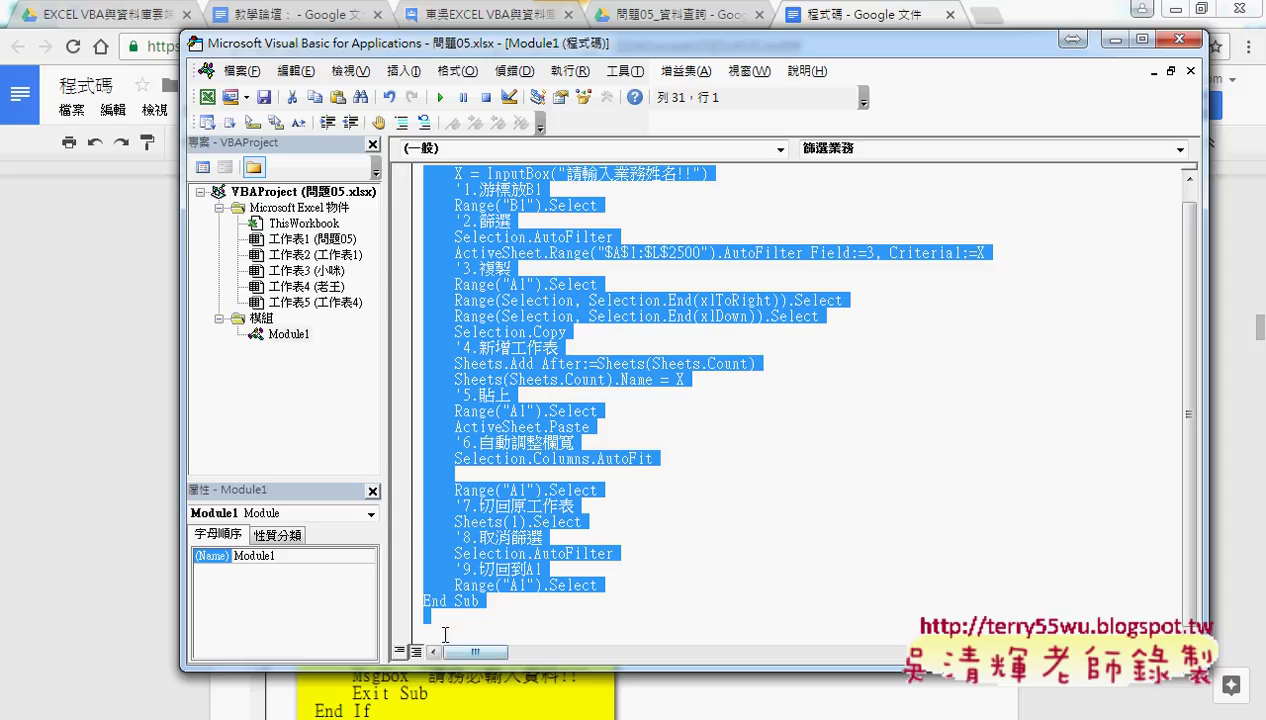
pyautogui.click(535, 615)
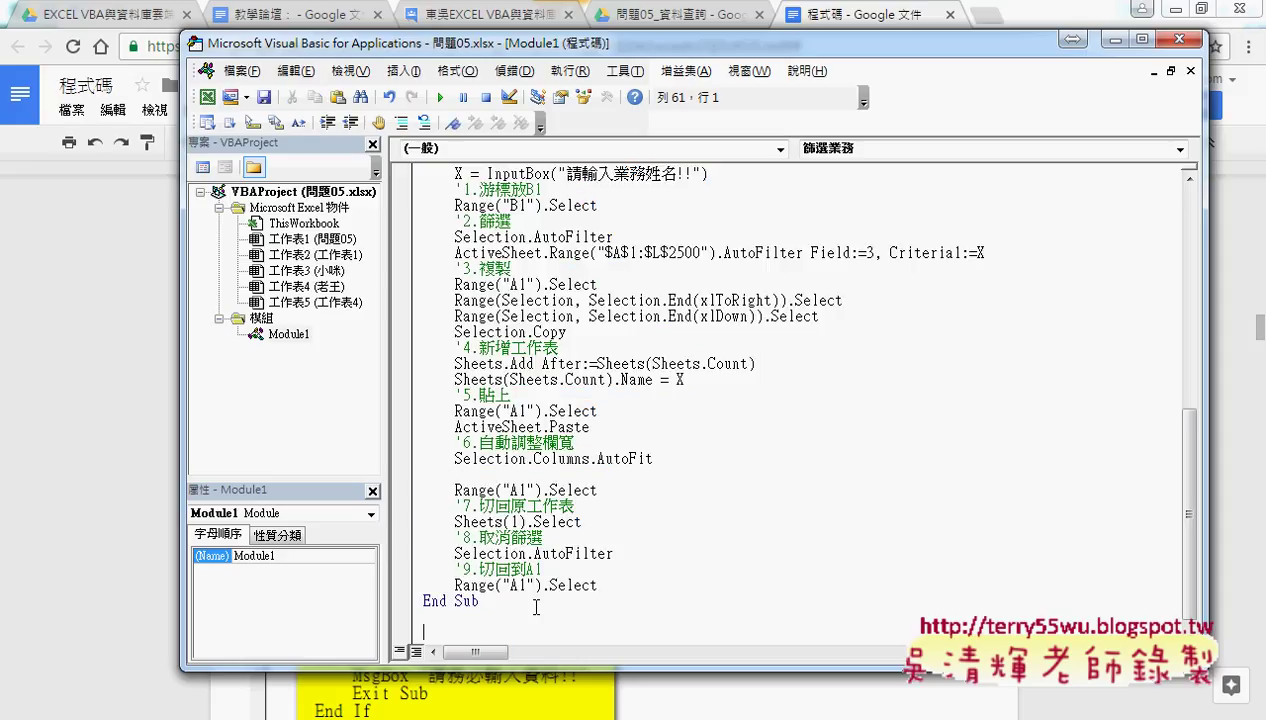
pyautogui.hotkey('ctrl', 'v')
# Step: Rename the pasted copy to 篩選業務_防呆, taking the suffix from the Google Docs notes
pyautogui.scroll(2, 516, 500)
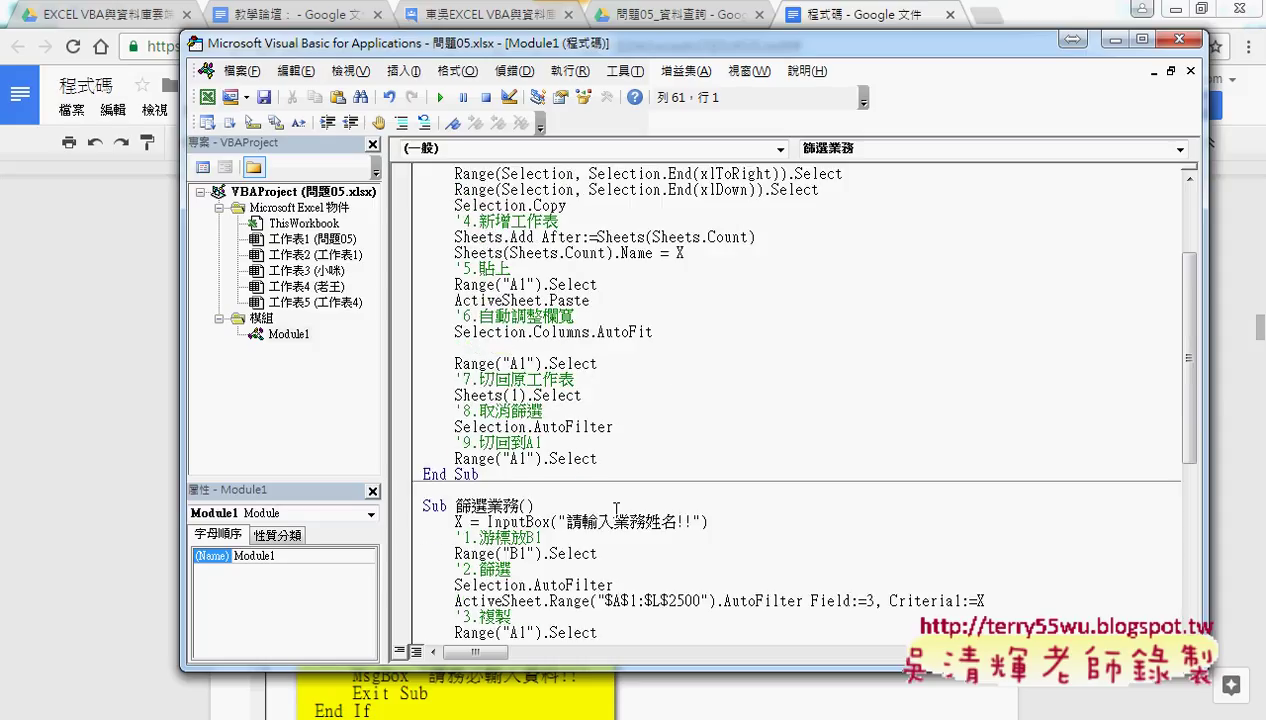
pyautogui.click(519, 503)
pyautogui.write('_')
pyautogui.hotkey('alt', 'Tab')
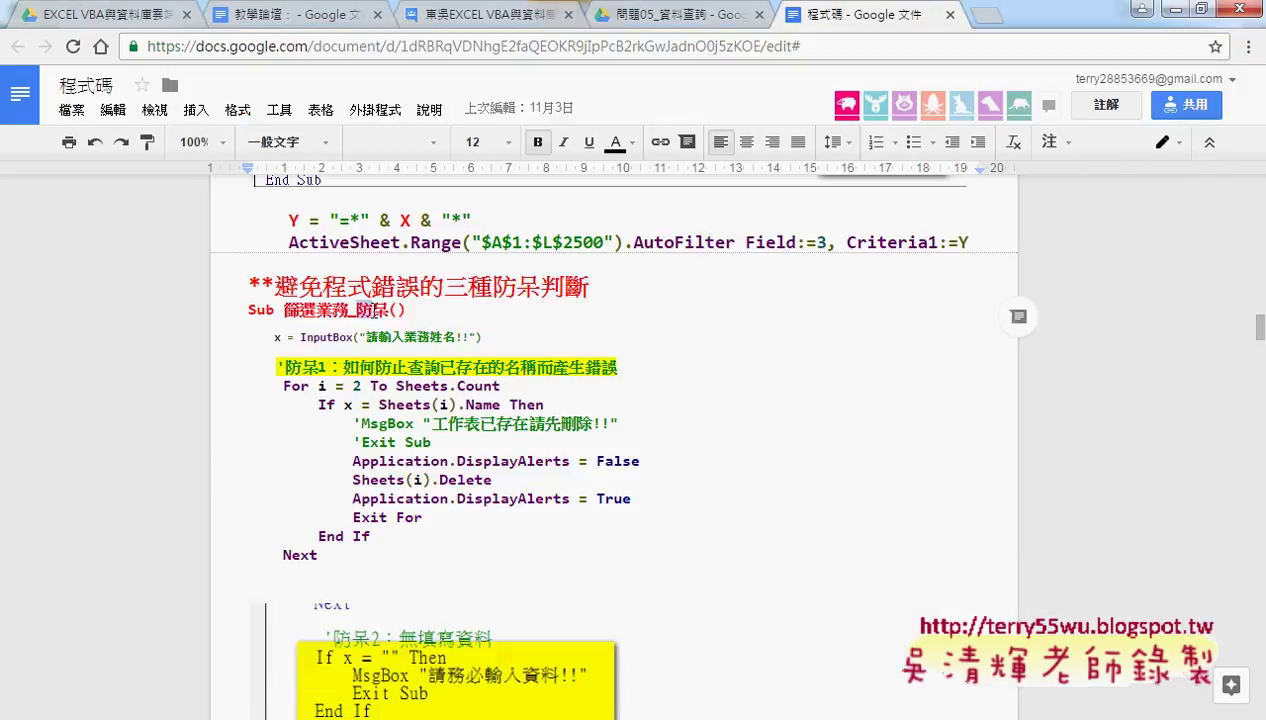
pyautogui.moveTo(349, 310); pyautogui.dragTo(389, 310)
pyautogui.hotkey('ctrl', 'c')
pyautogui.click(1175, 14)
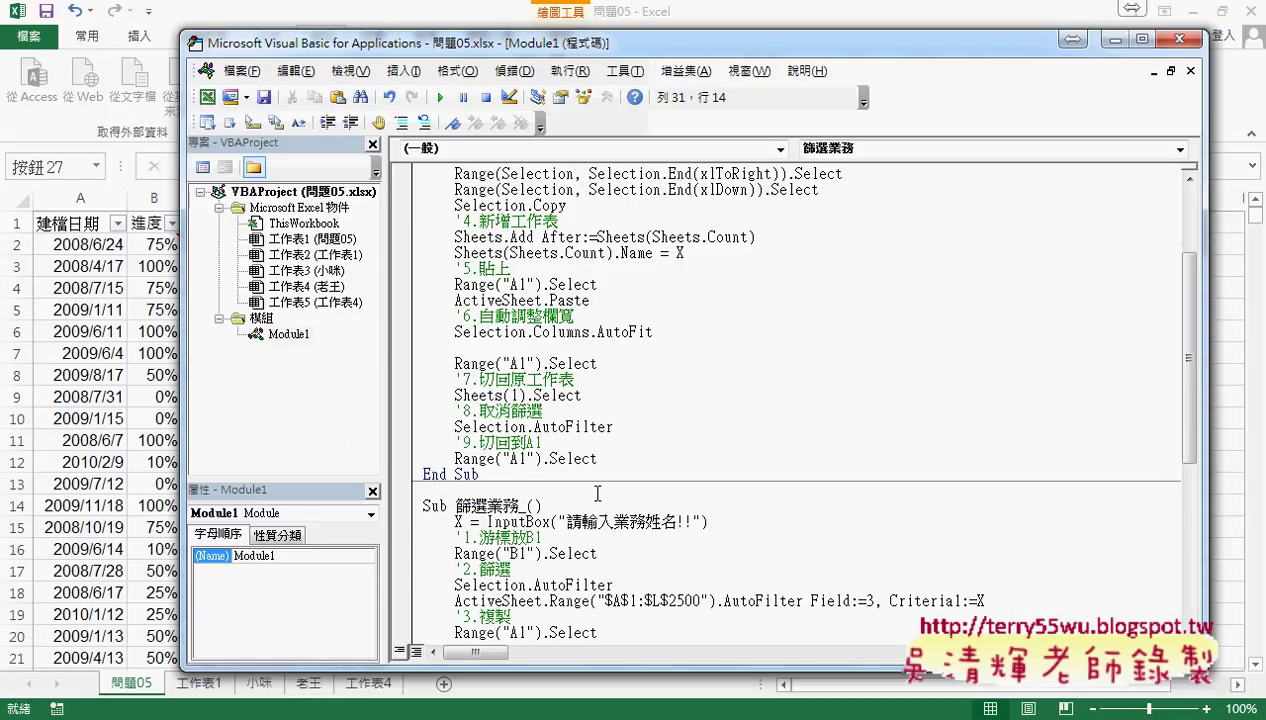
pyautogui.hotkey('ctrl', 'v')
pyautogui.press('Left')
pyautogui.press('Left')
pyautogui.press('BackSpace')
pyautogui.hotkey('alt', 'Tab')
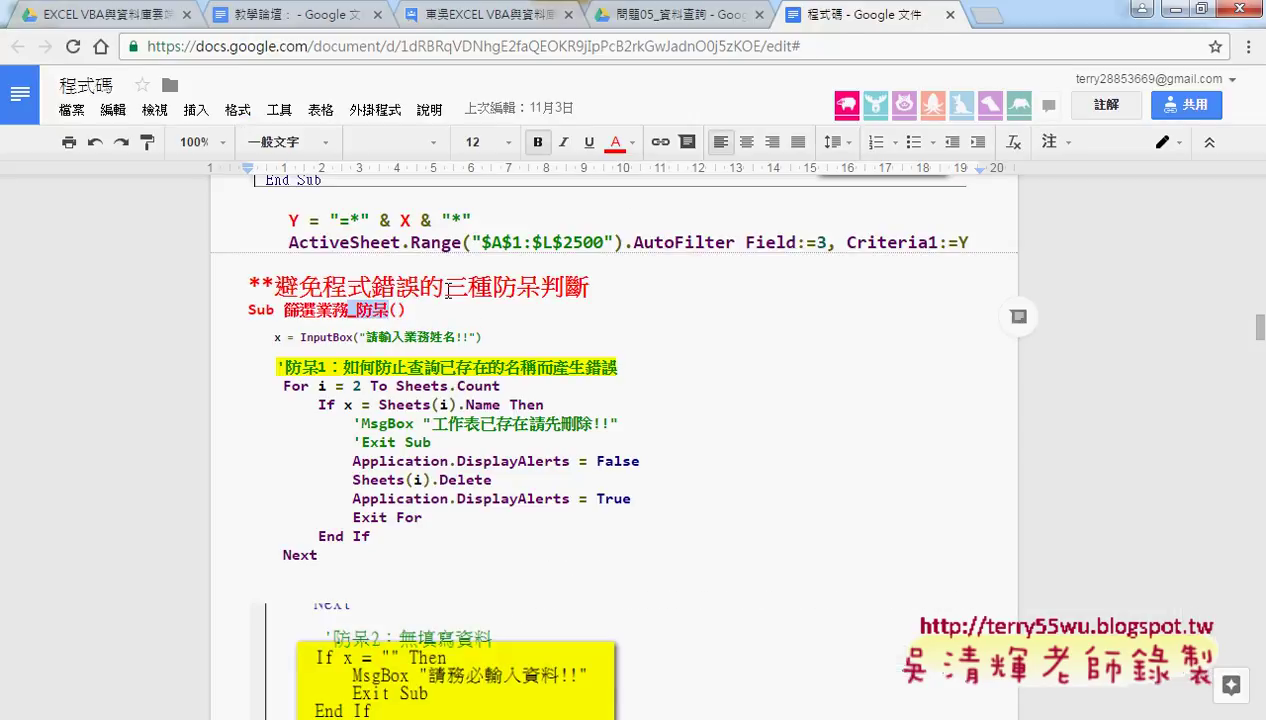
pyautogui.moveTo(446, 290); pyautogui.dragTo(490, 284)
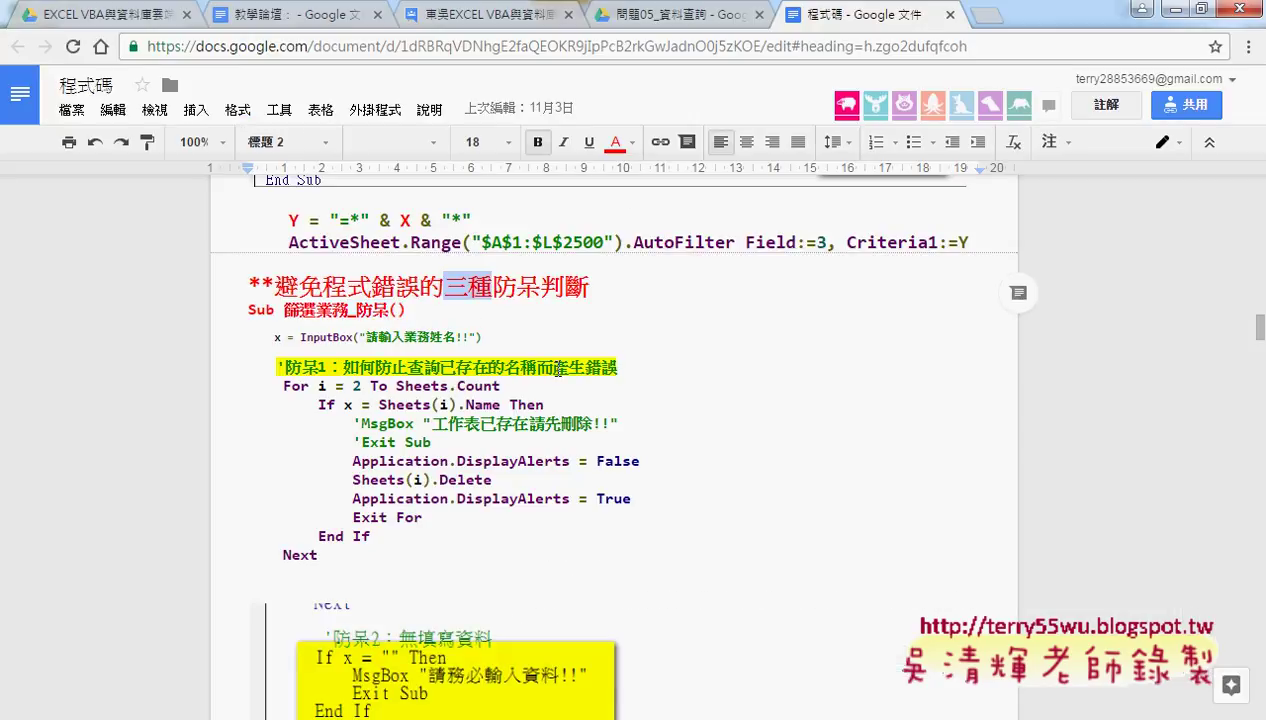
# Step: Copy the 防呆1 block from its comment line through Next, then return to the VBA editor
pyautogui.scroll(-2, 912, 450)
pyautogui.scroll(-1, 910, 410)
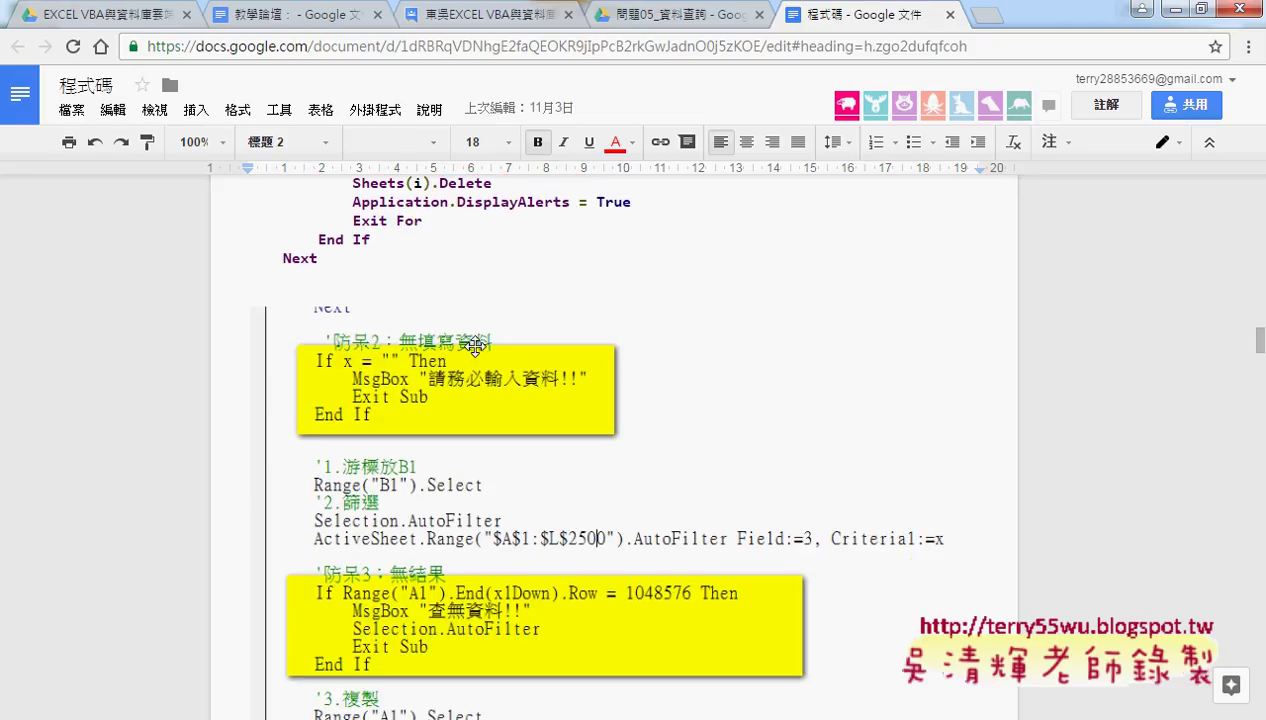
pyautogui.scroll(-1, 474, 346)
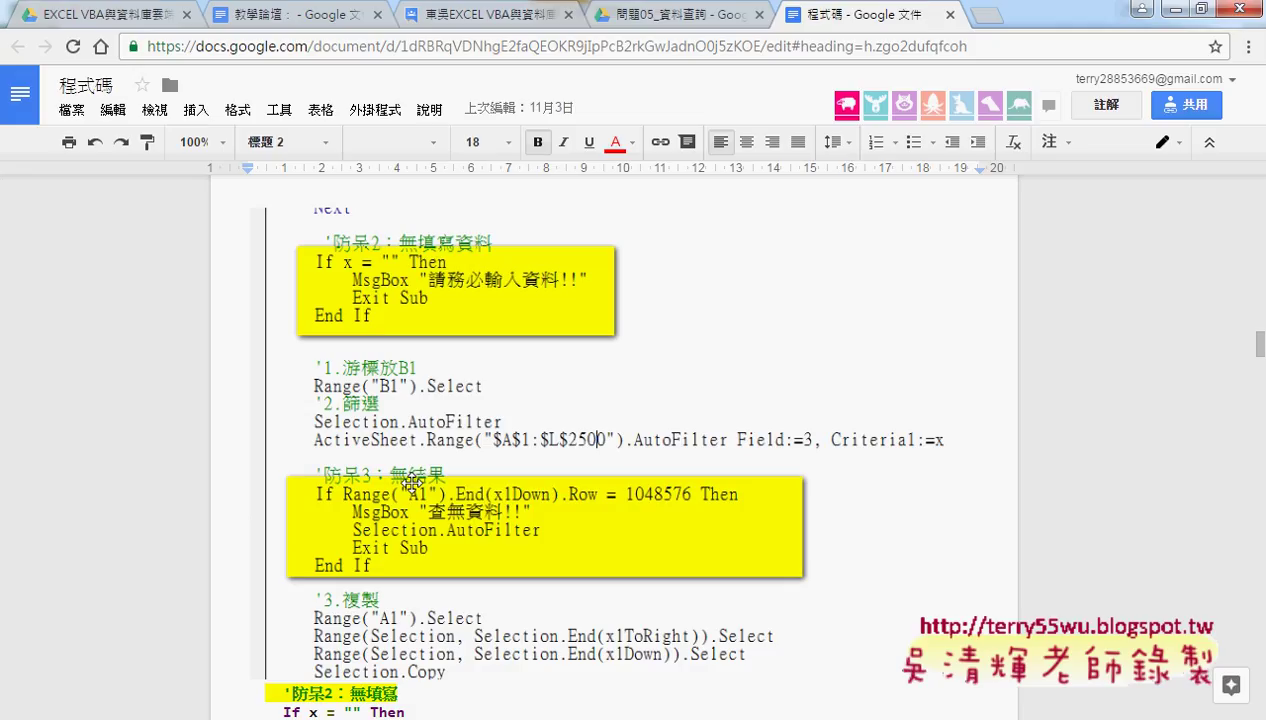
pyautogui.scroll(1, 413, 483)
pyautogui.scroll(2, 413, 483)
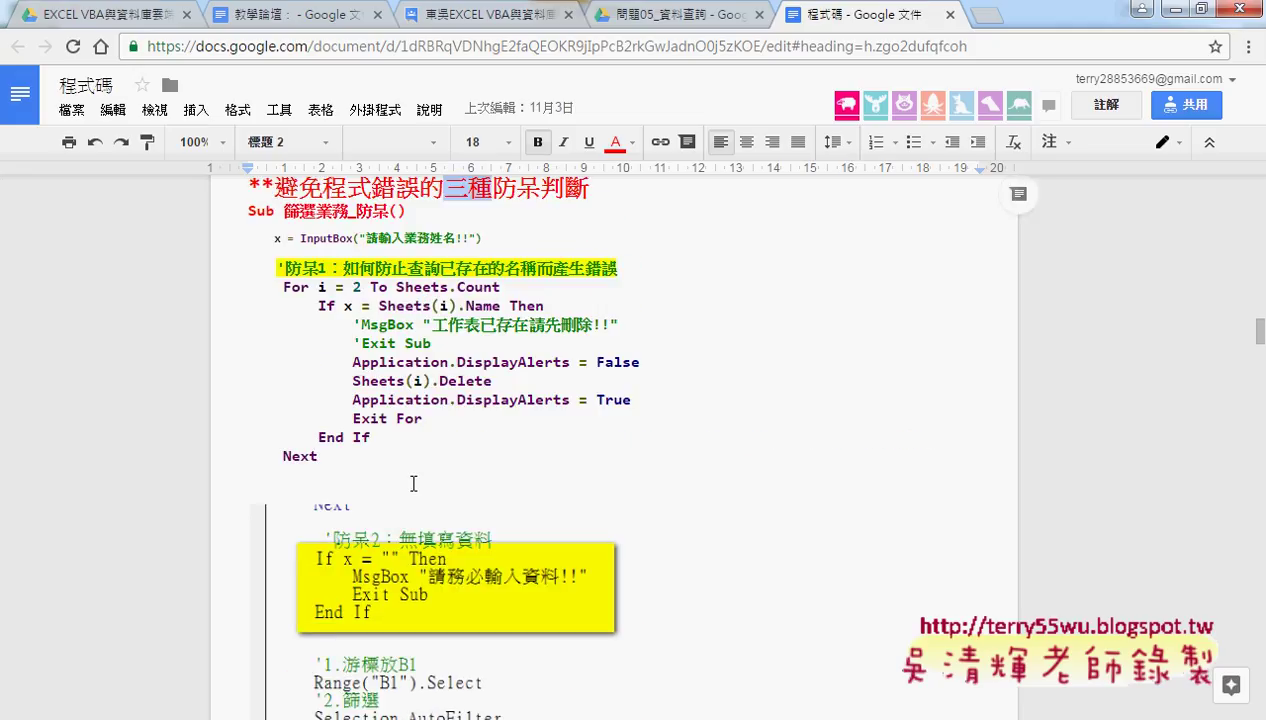
pyautogui.moveTo(330, 456); pyautogui.dragTo(228, 266)
pyautogui.hotkey('ctrl', 'c')
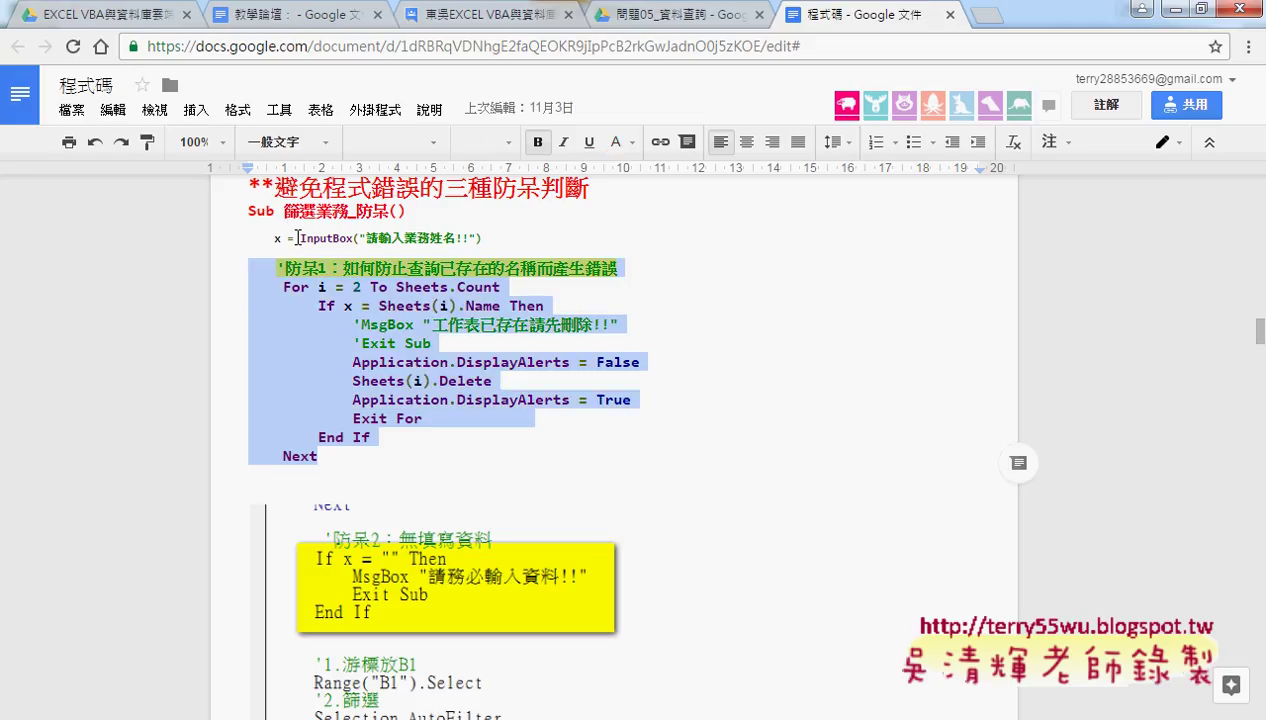
pyautogui.hotkey('alt', 'Tab')
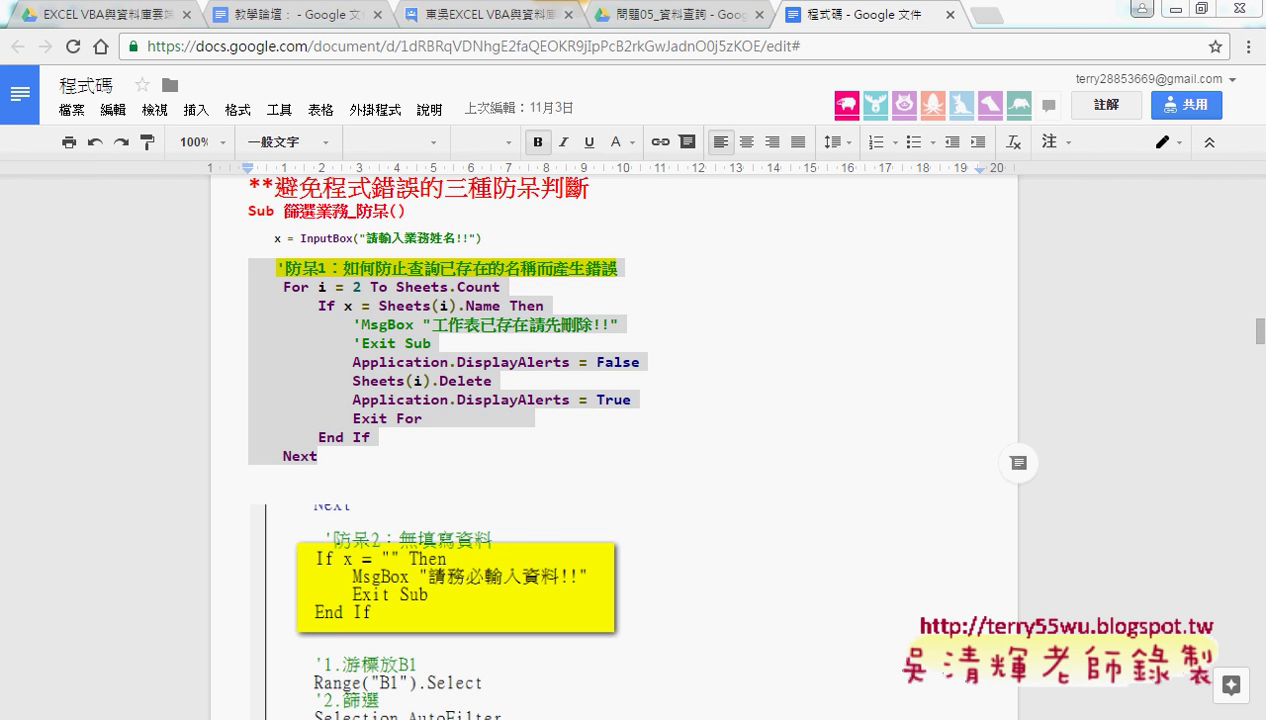
pyautogui.scroll(3, 590, 438)
# Step: Paste the 防呆1 sheet-check loop on a new line below the InputBox line and outdent its comment
pyautogui.scroll(-2, 590, 438)
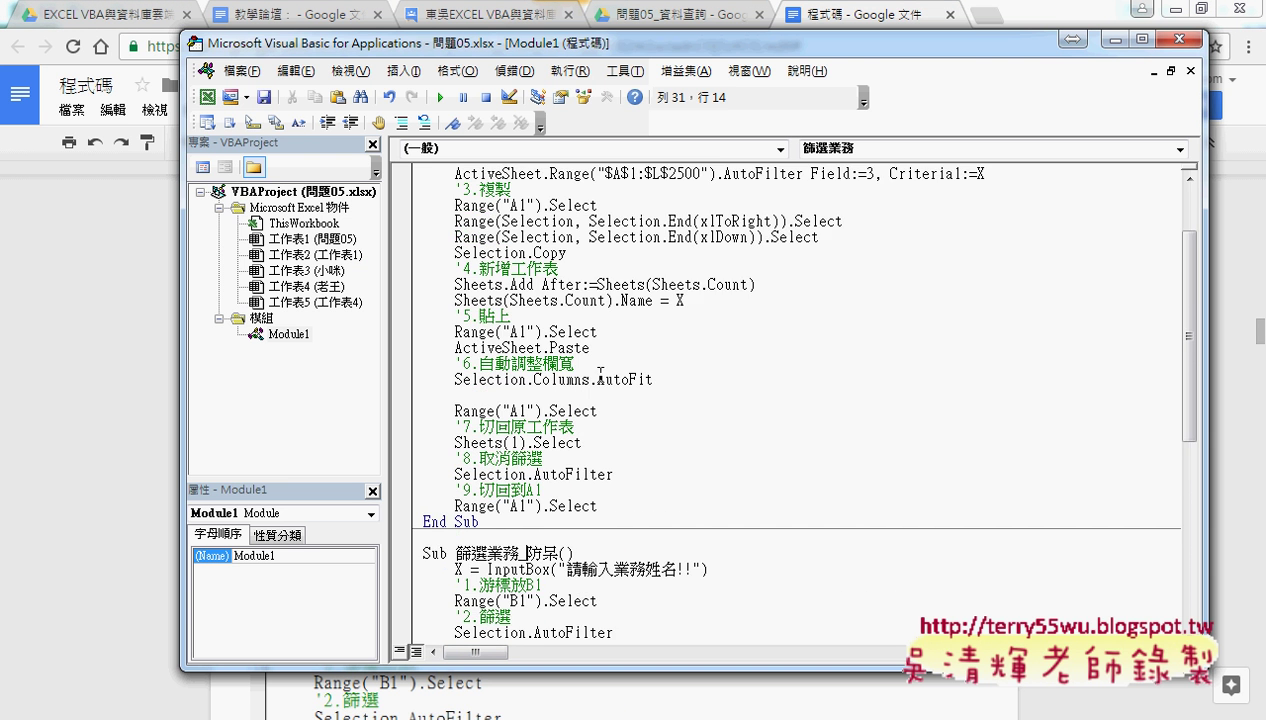
pyautogui.scroll(-5, 585, 380)
pyautogui.click(740, 331)
pyautogui.press('Return')
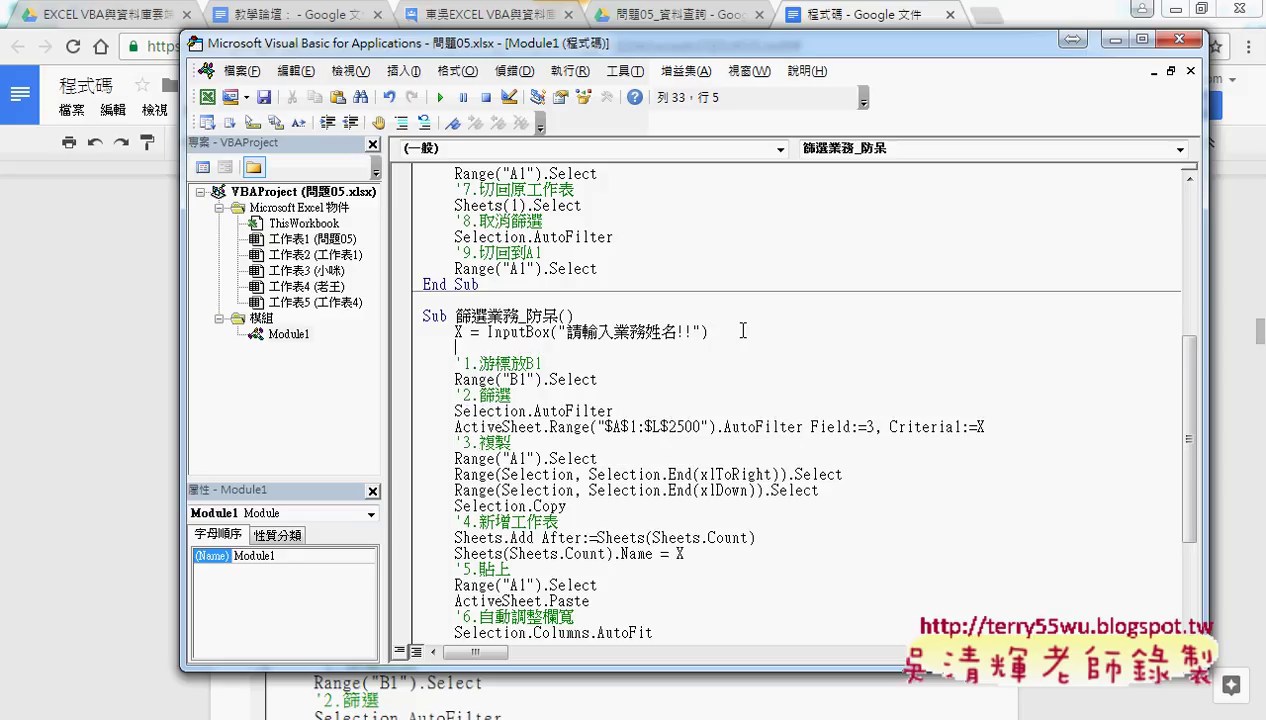
pyautogui.hotkey('ctrl', 'v')
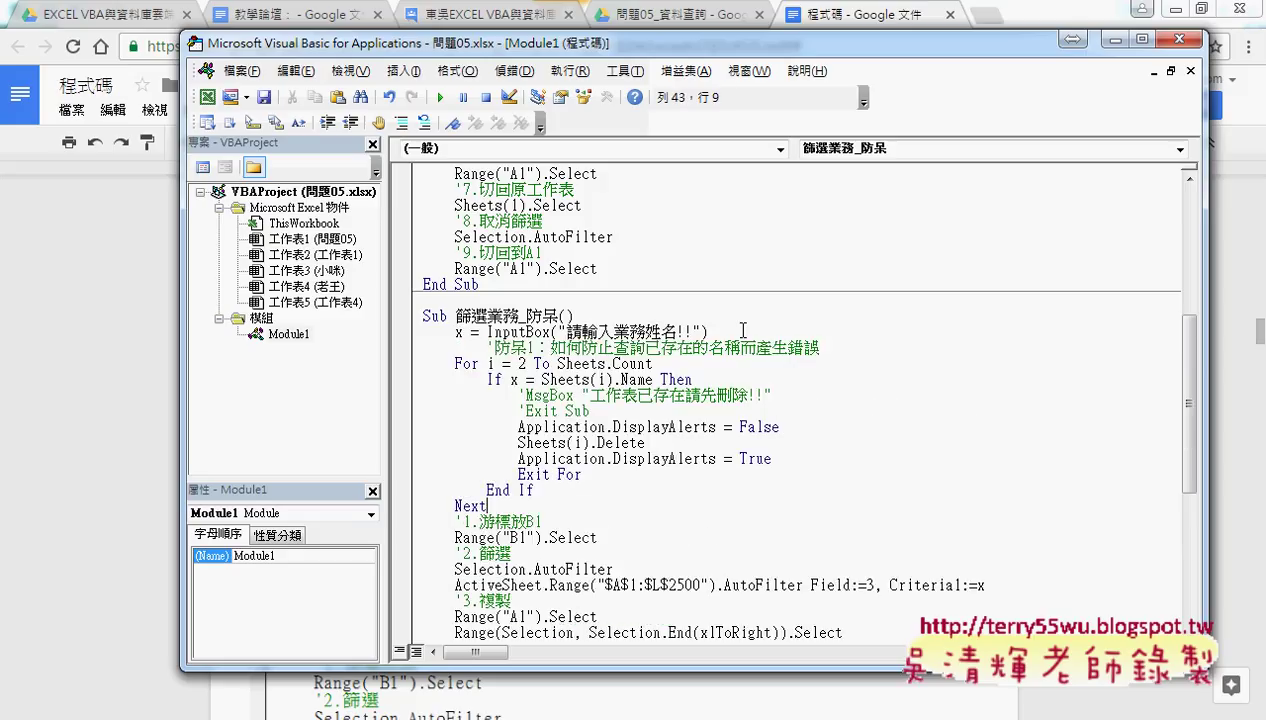
pyautogui.click(487, 346)
pyautogui.hotkey('shift', 'Tab')
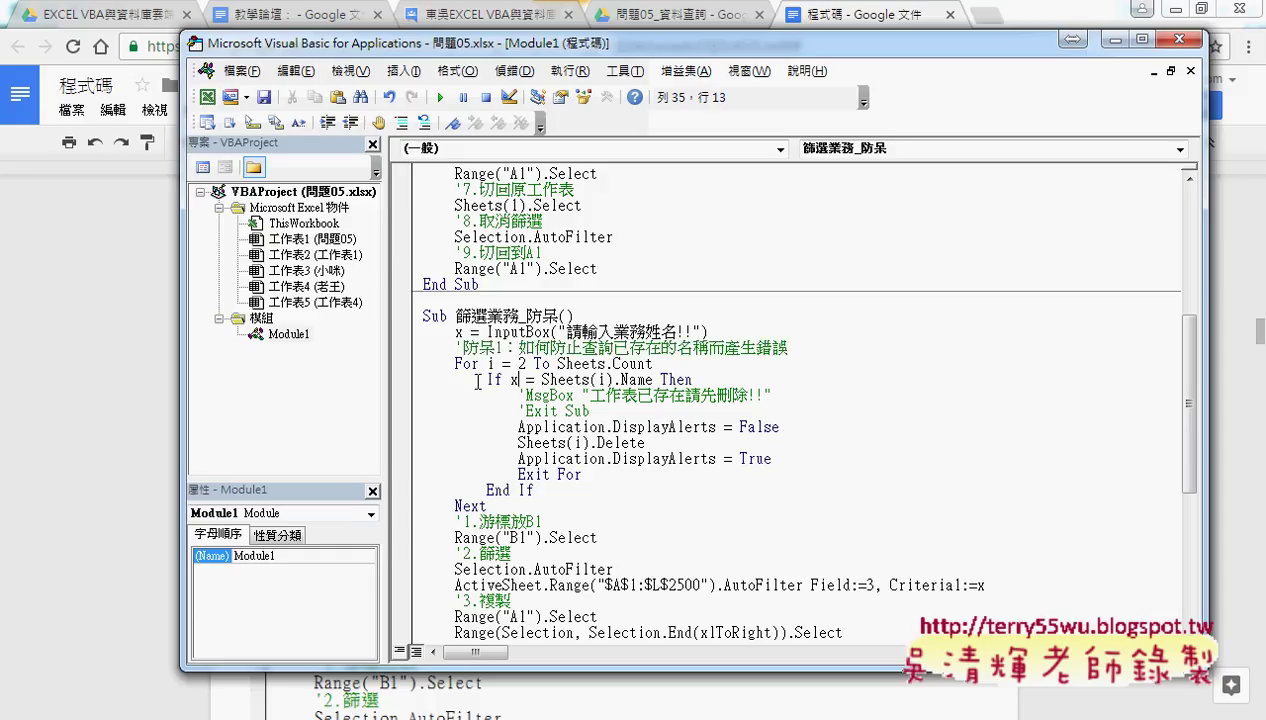
# Step: Point out the loop counter i, start value 2 and Sheets.Count limit, then show Excel's sheets
pyautogui.doubleClick(491, 363)
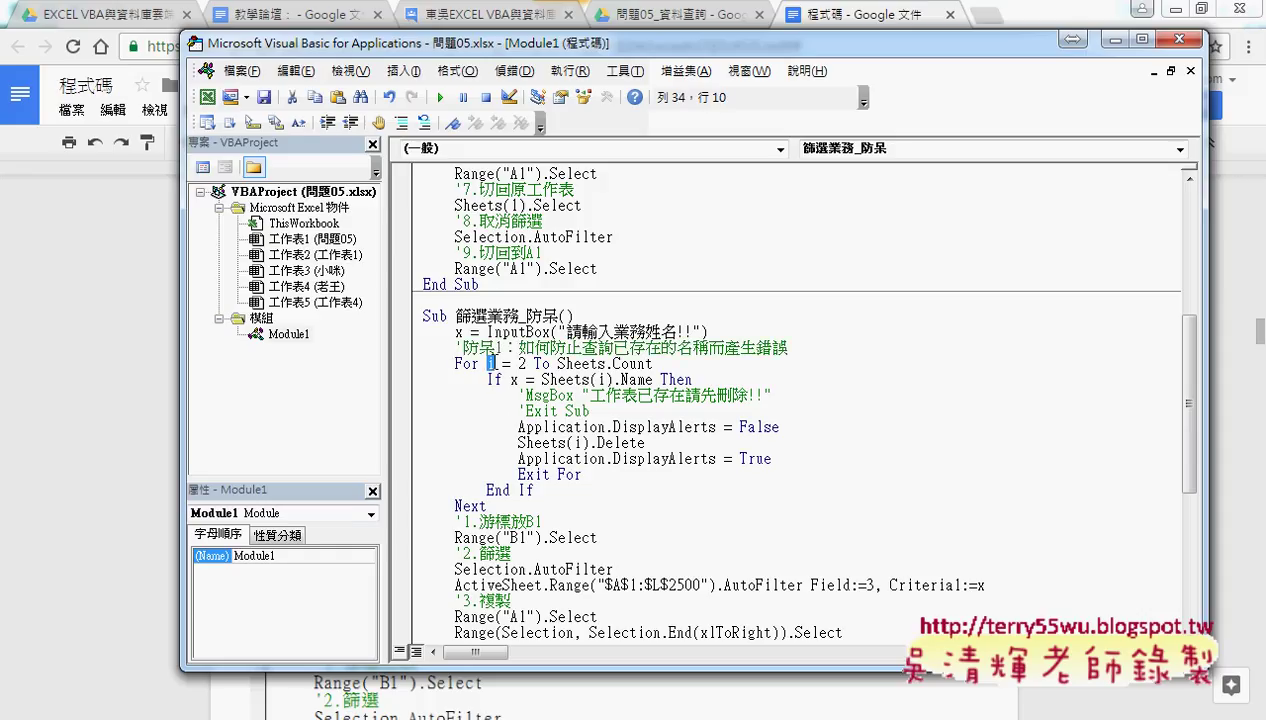
pyautogui.doubleClick(521, 363)
pyautogui.moveTo(558, 363); pyautogui.dragTo(655, 363)
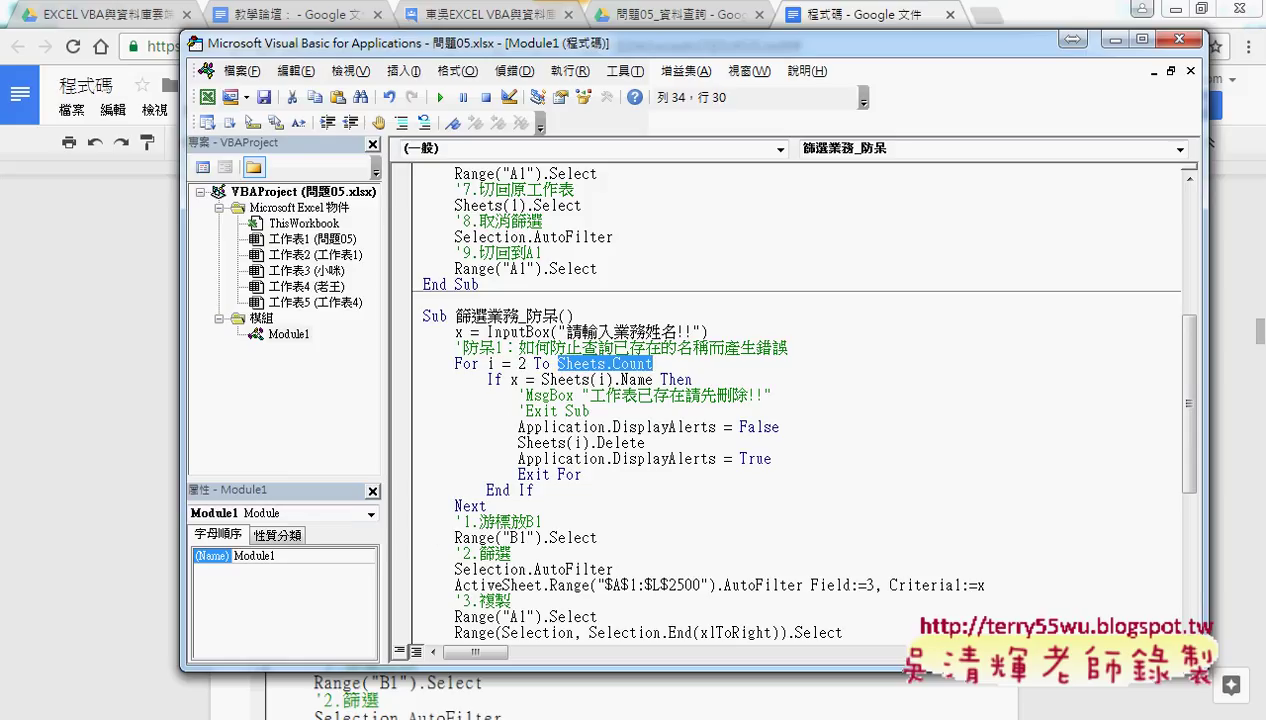
pyautogui.click(400, 712)
pyautogui.click(318, 610)
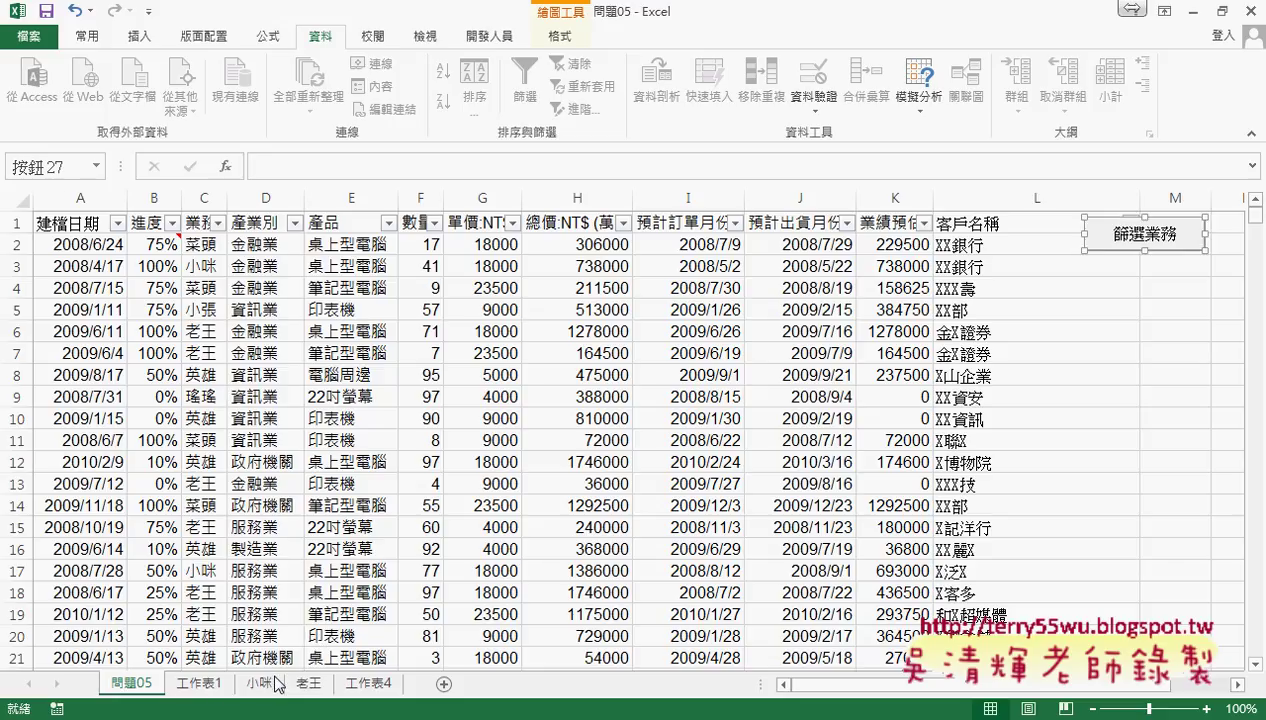
# Step: Delete the MsgBox, Exit Sub and both DisplayAlerts lines so the loop just deletes same-name sheets
pyautogui.click(500, 665)
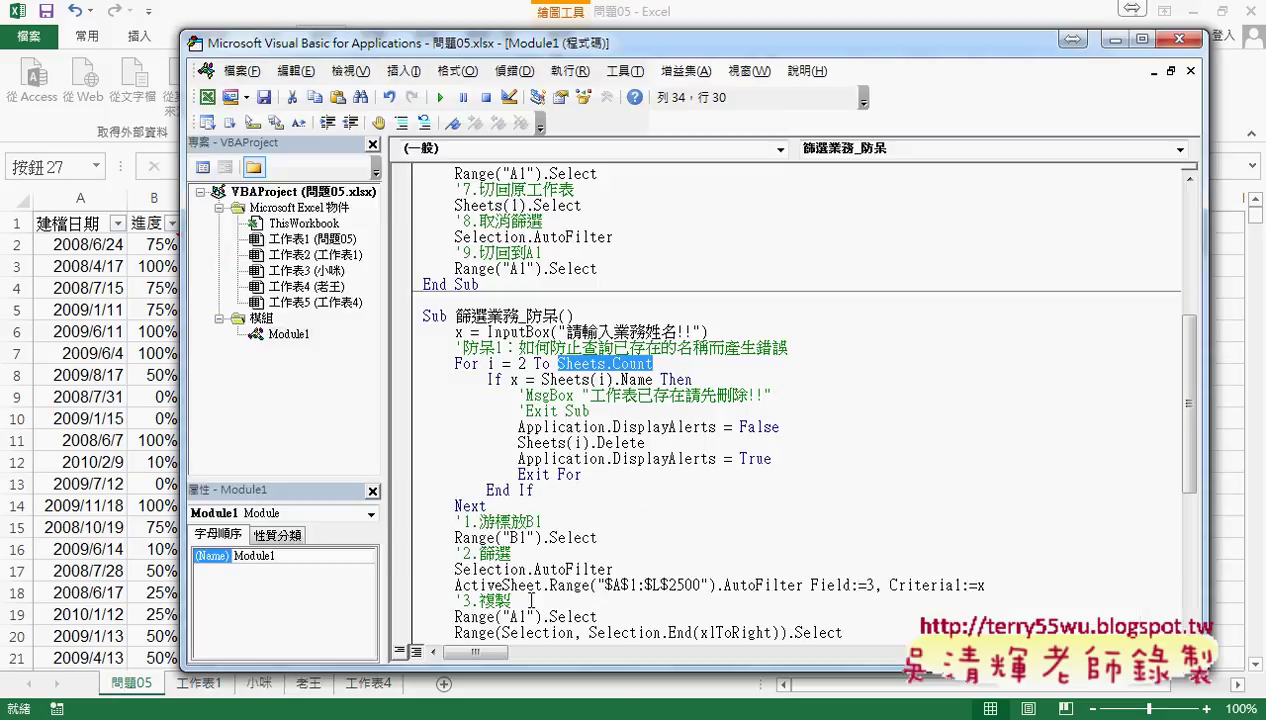
pyautogui.moveTo(510, 381); pyautogui.dragTo(655, 380)
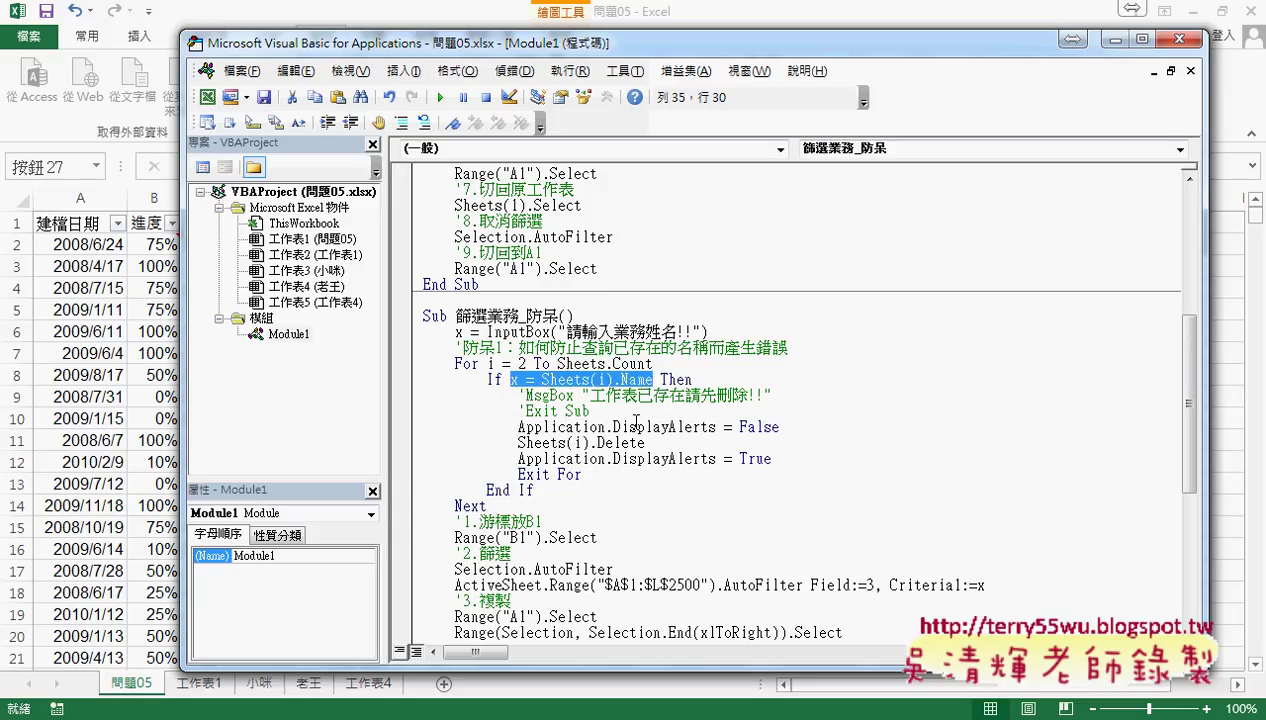
pyautogui.moveTo(779, 427); pyautogui.dragTo(407, 399)
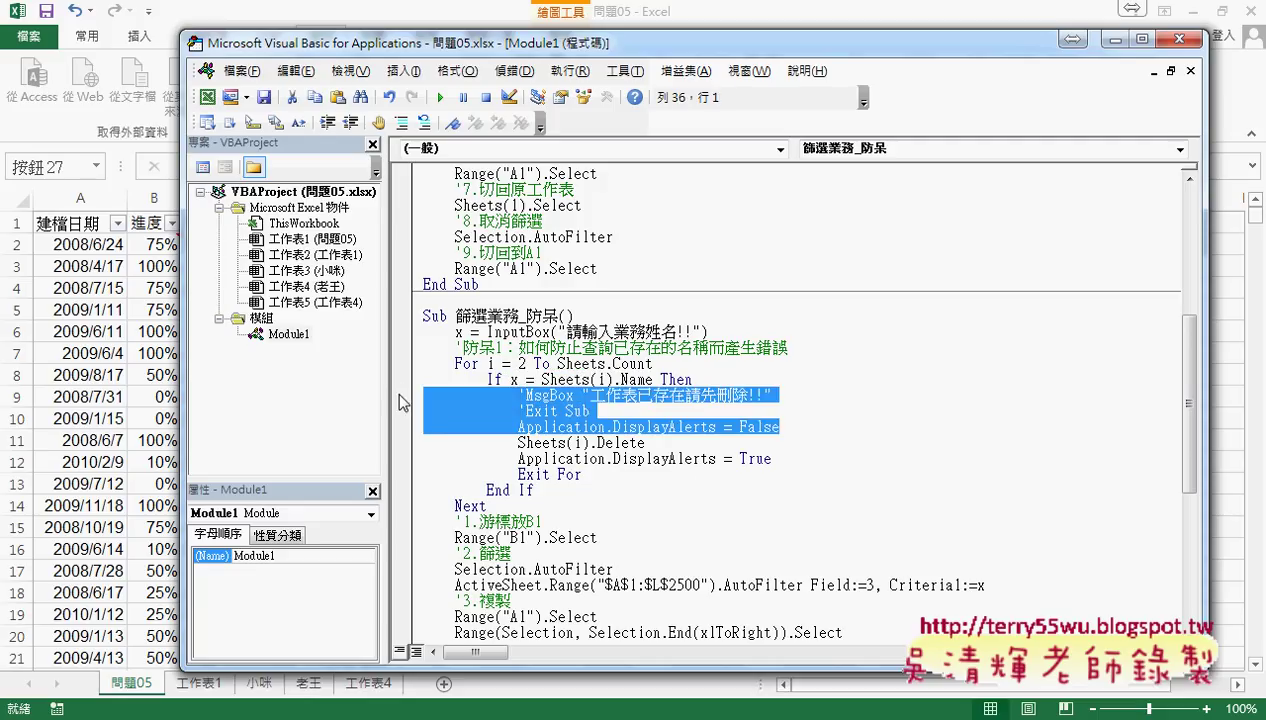
pyautogui.press('Delete')
pyautogui.moveTo(765, 411); pyautogui.dragTo(432, 411)
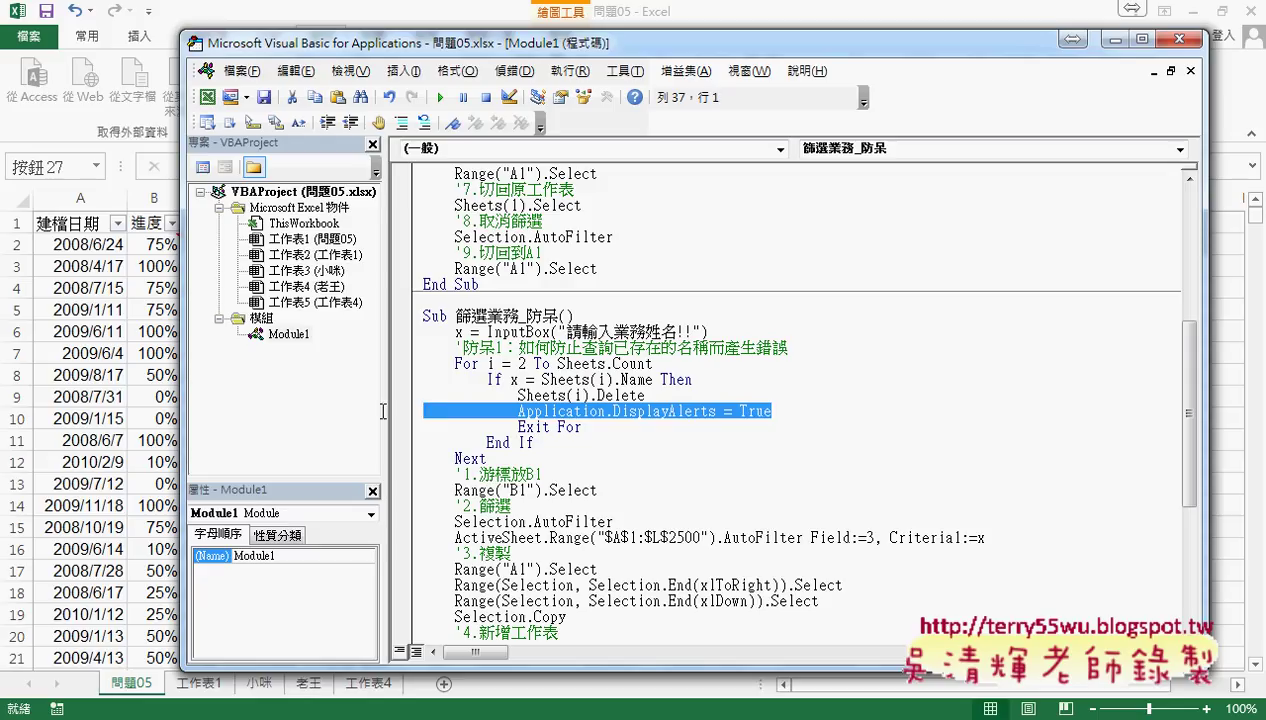
pyautogui.press('Delete')
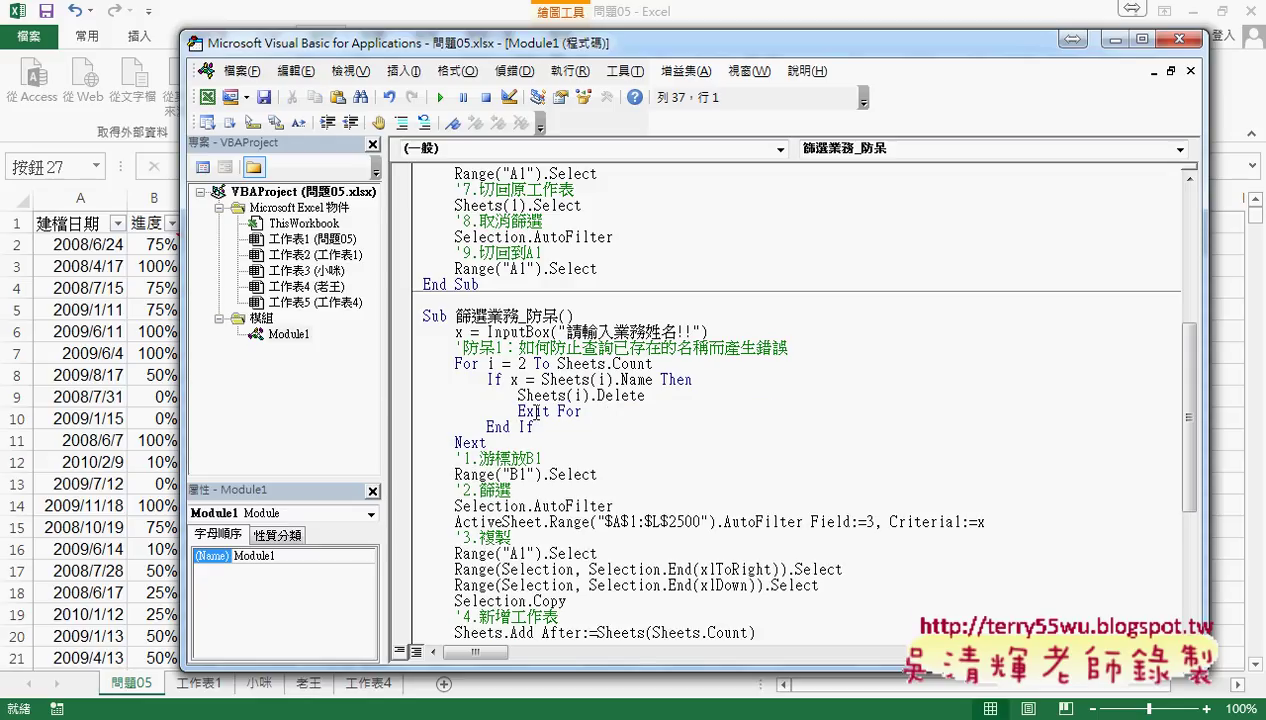
pyautogui.click(574, 412)
# Step: Run 篩選業務 with a salesperson who already has a sheet, hit error 1004, then Debug and Reset
pyautogui.click(401, 364)
pyautogui.click(108, 362)
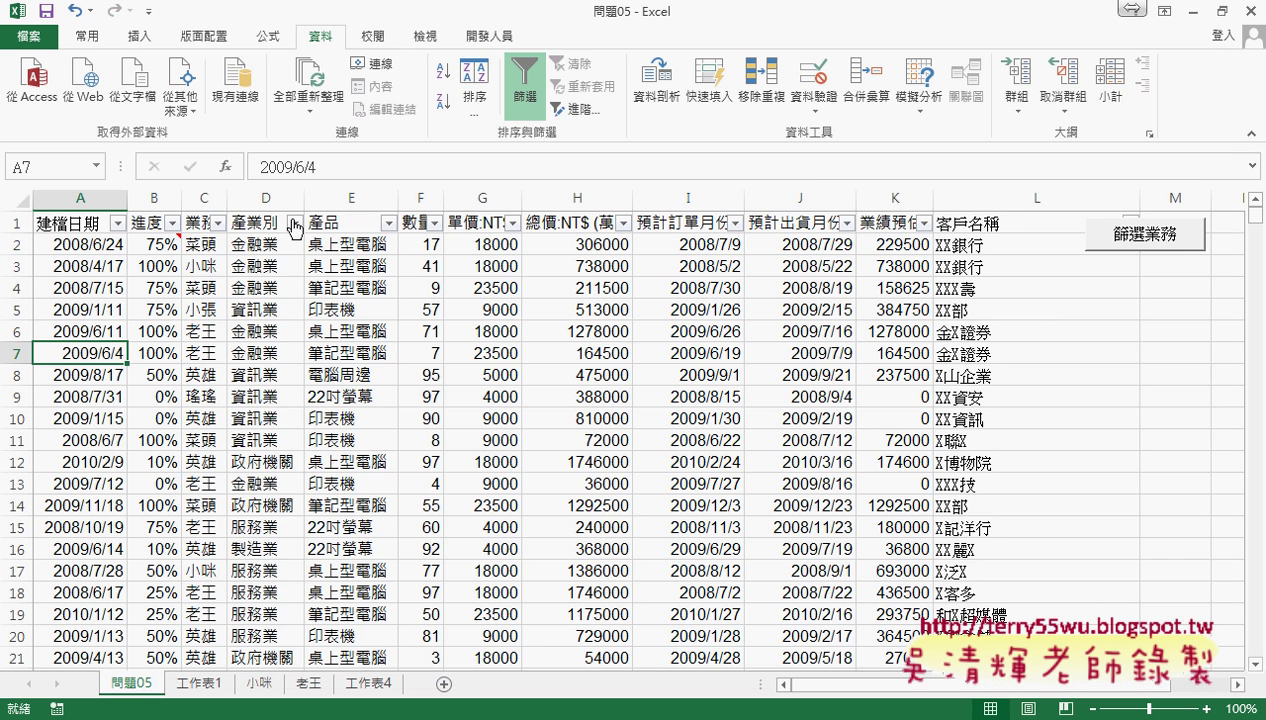
pyautogui.click(1136, 233)
pyautogui.write('vu')
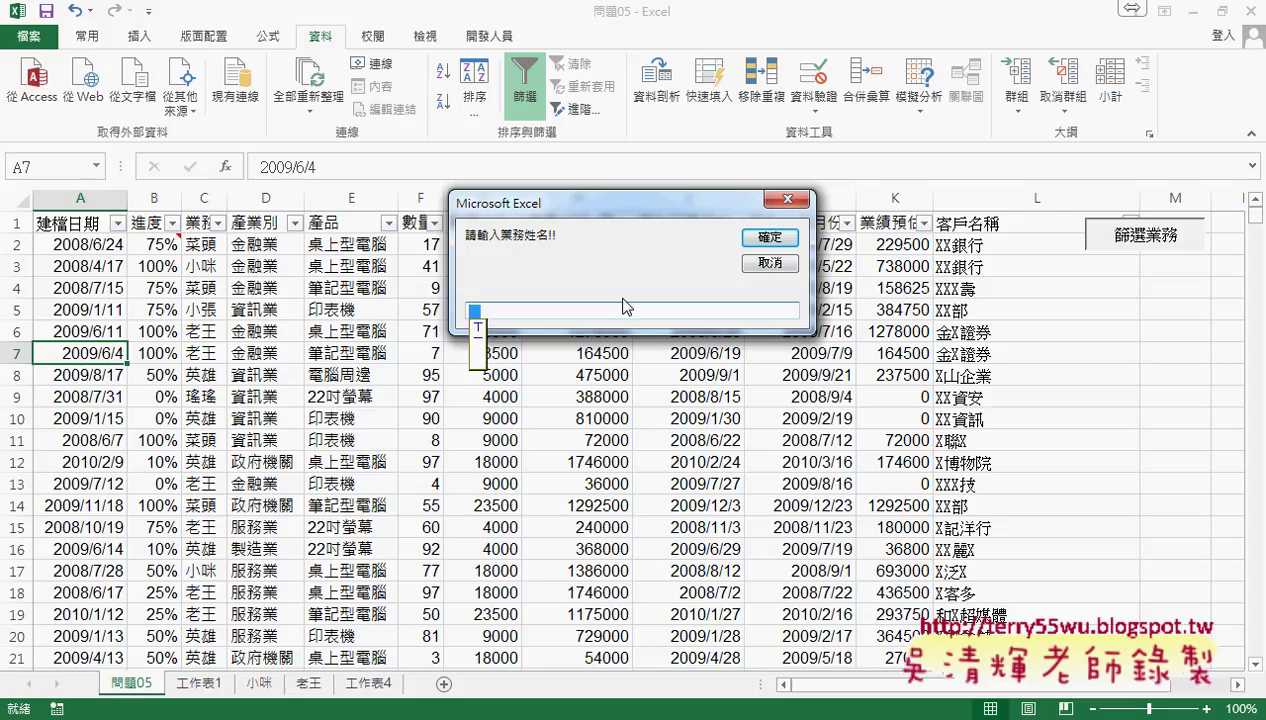
pyautogui.write('l3au')
pyautogui.press('Return')
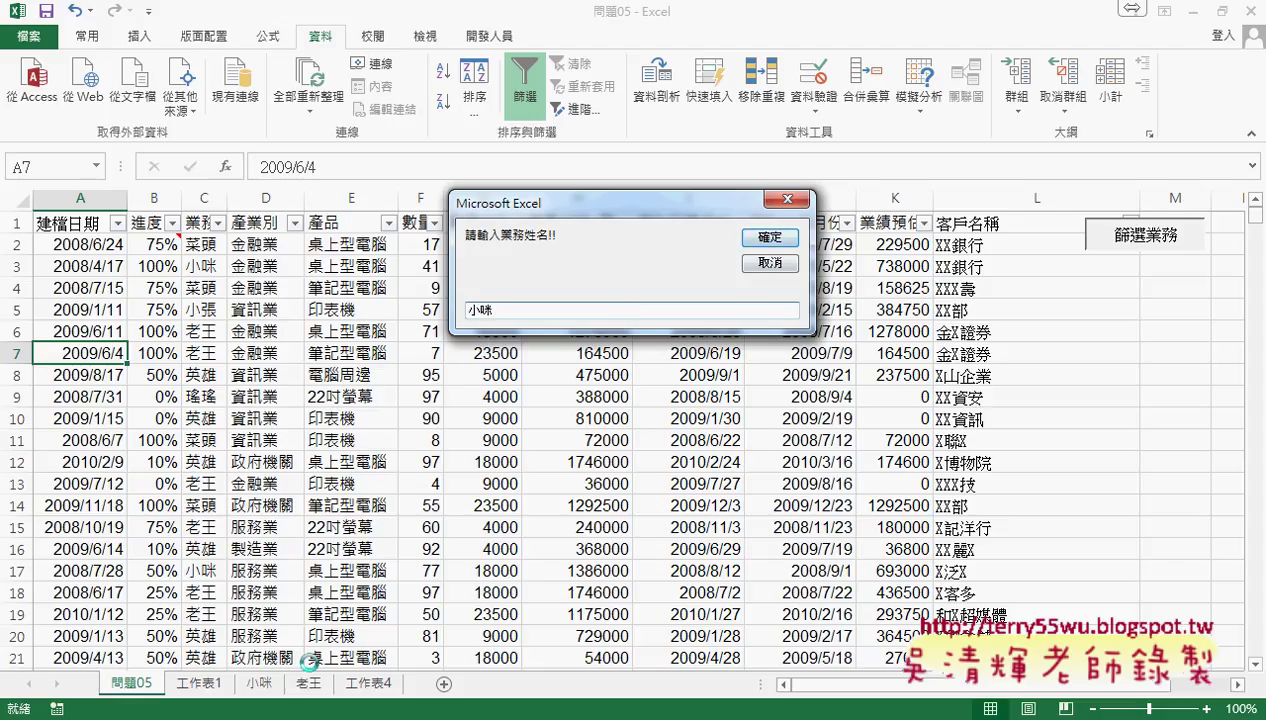
pyautogui.click(770, 238)
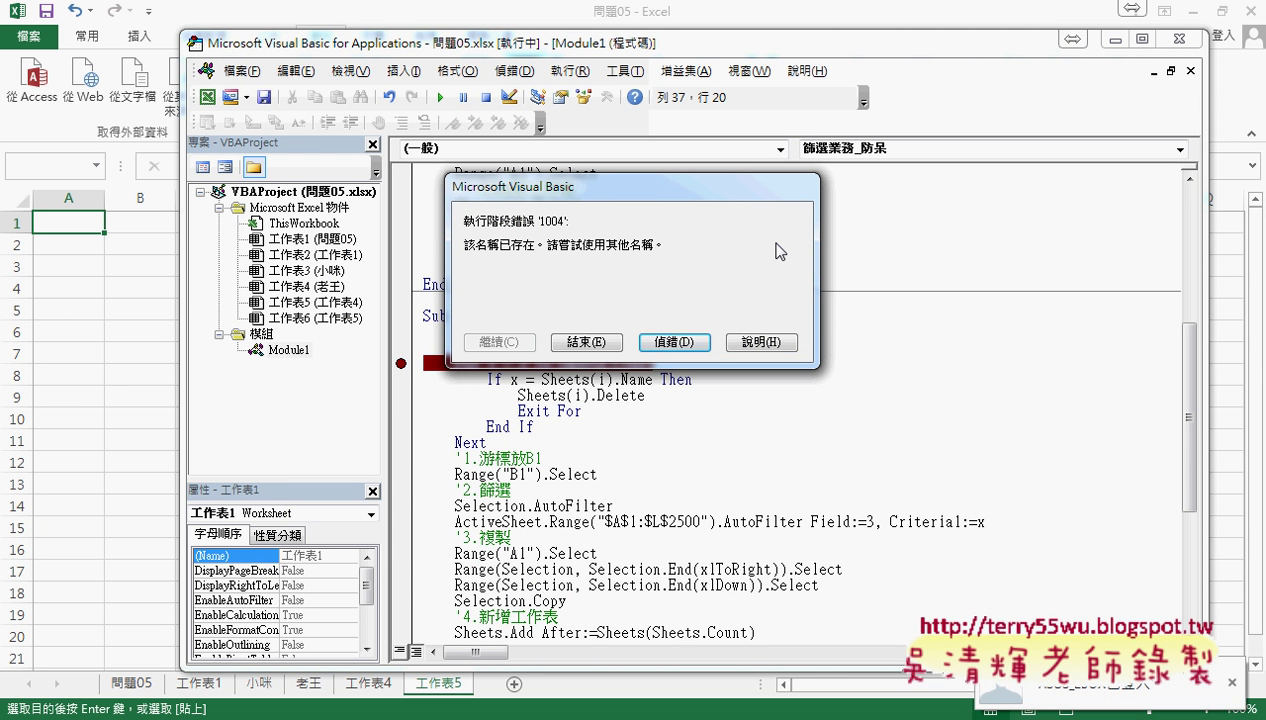
pyautogui.click(674, 342)
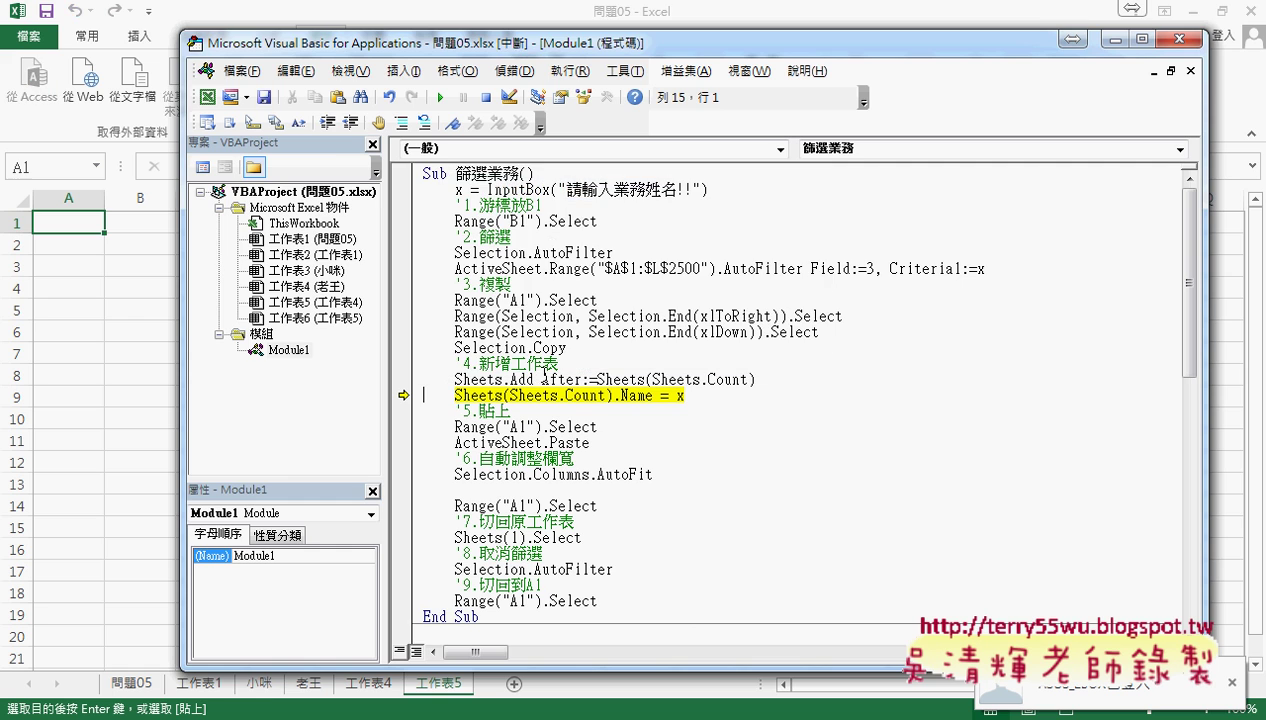
pyautogui.click(486, 97)
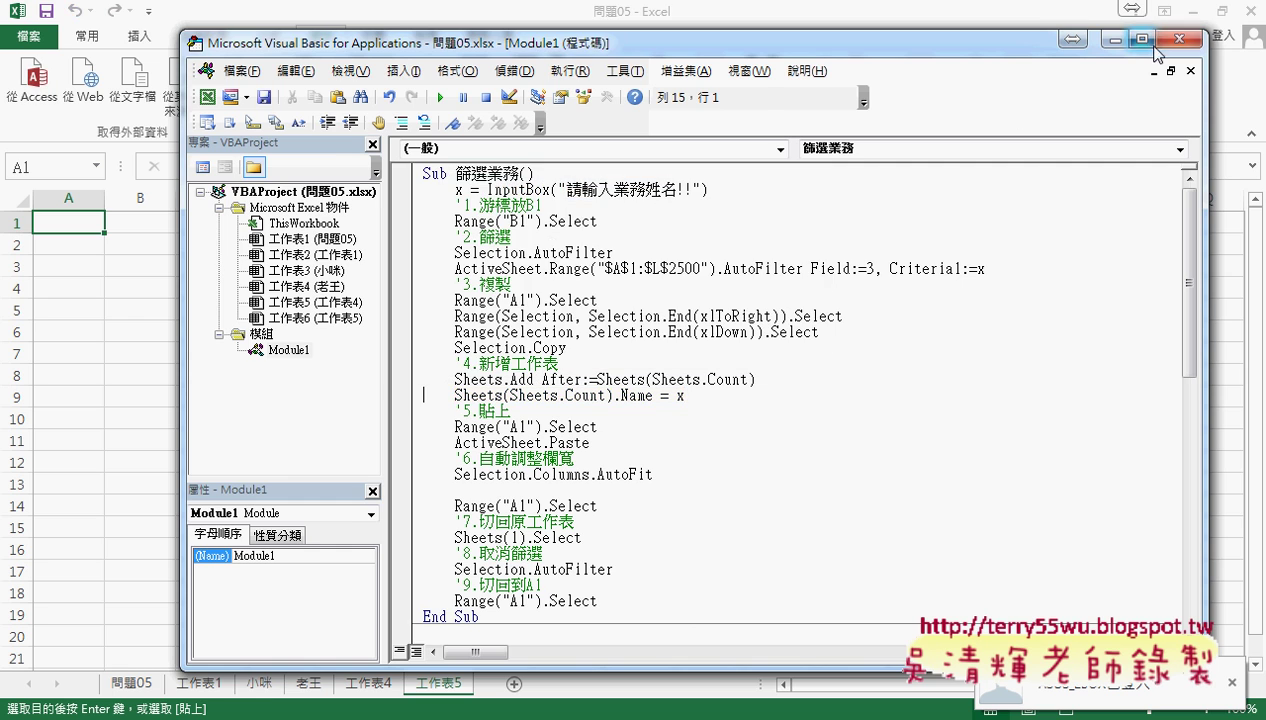
# Step: Return to the 問題05 sheet and turn off the leftover AutoFilter on the data
pyautogui.click(1113, 39)
pyautogui.click(150, 684)
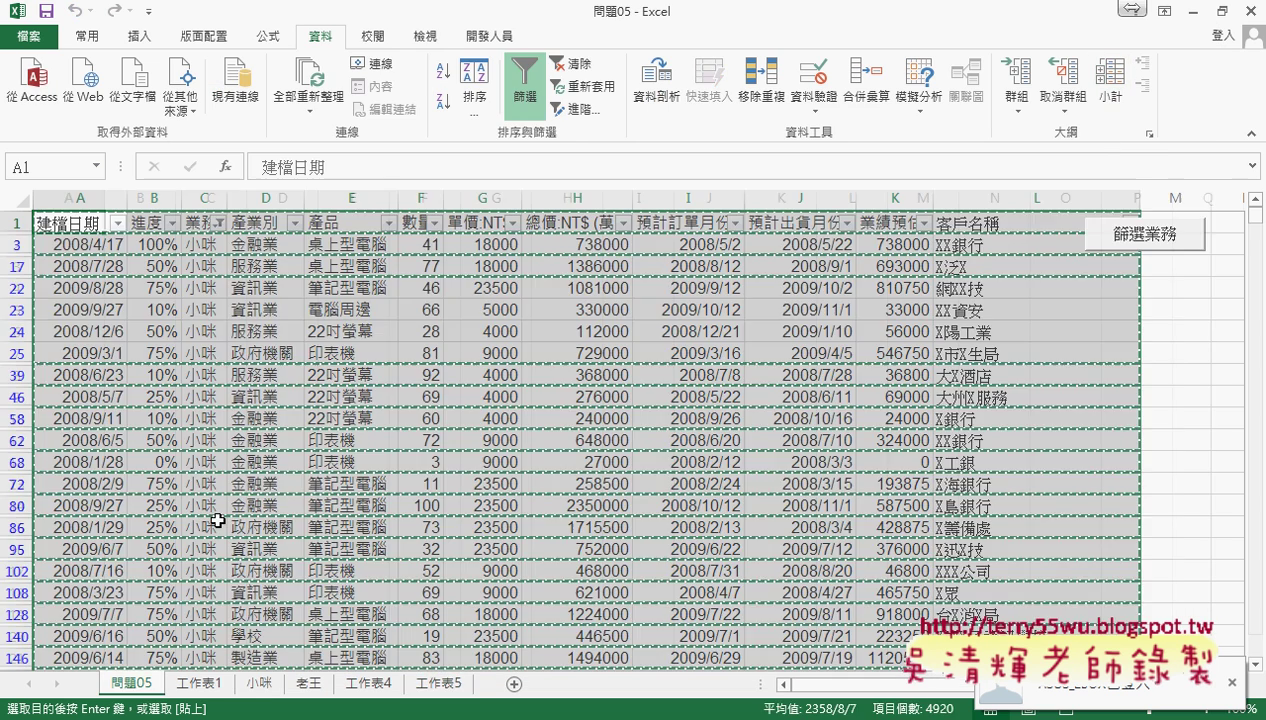
pyautogui.click(1146, 230)
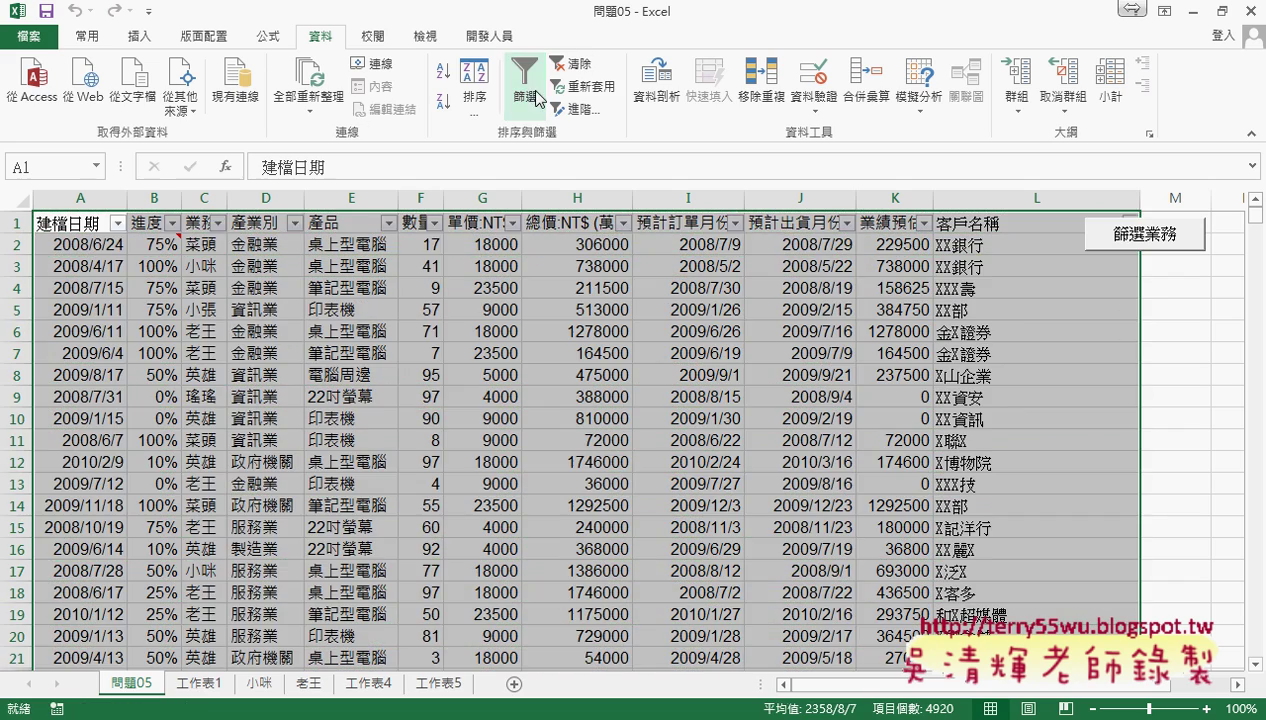
pyautogui.click(598, 224)
# Step: Copy the 篩選業務 button and place the pasted copy directly beneath it
pyautogui.rightClick(1116, 230)
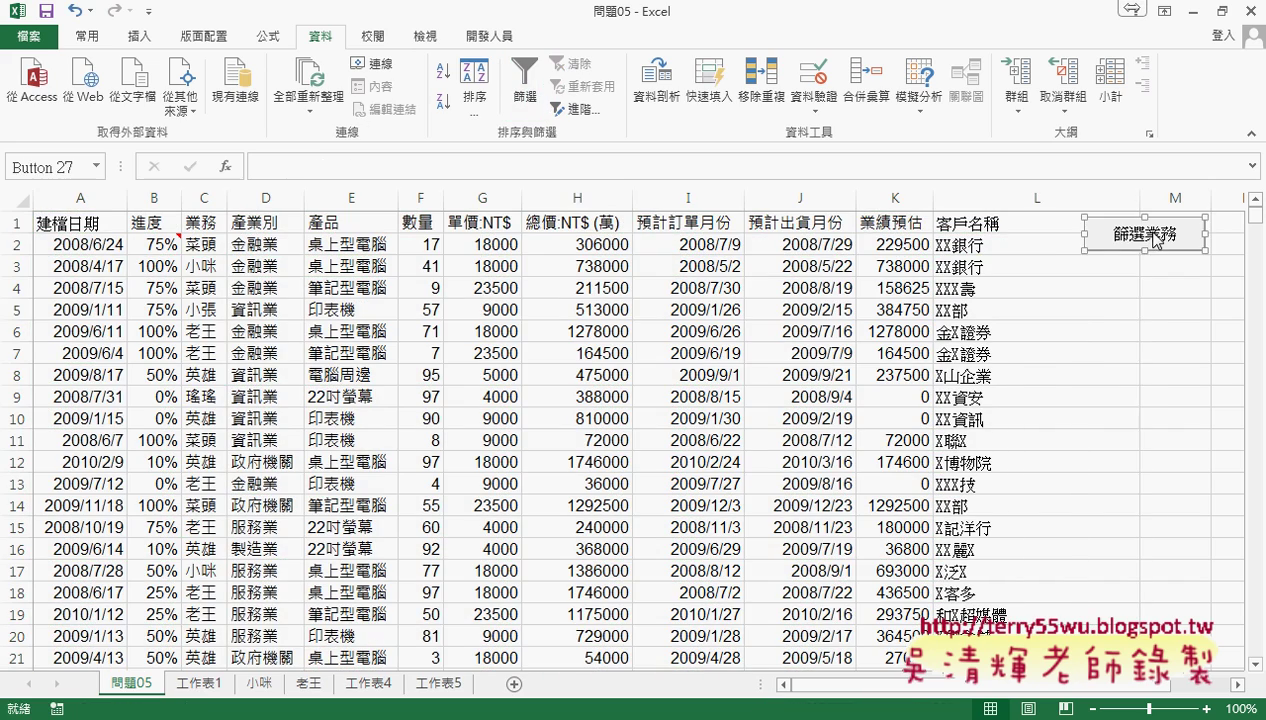
pyautogui.click(1114, 270)
pyautogui.click(1091, 282)
pyautogui.hotkey('ctrl', 'v')
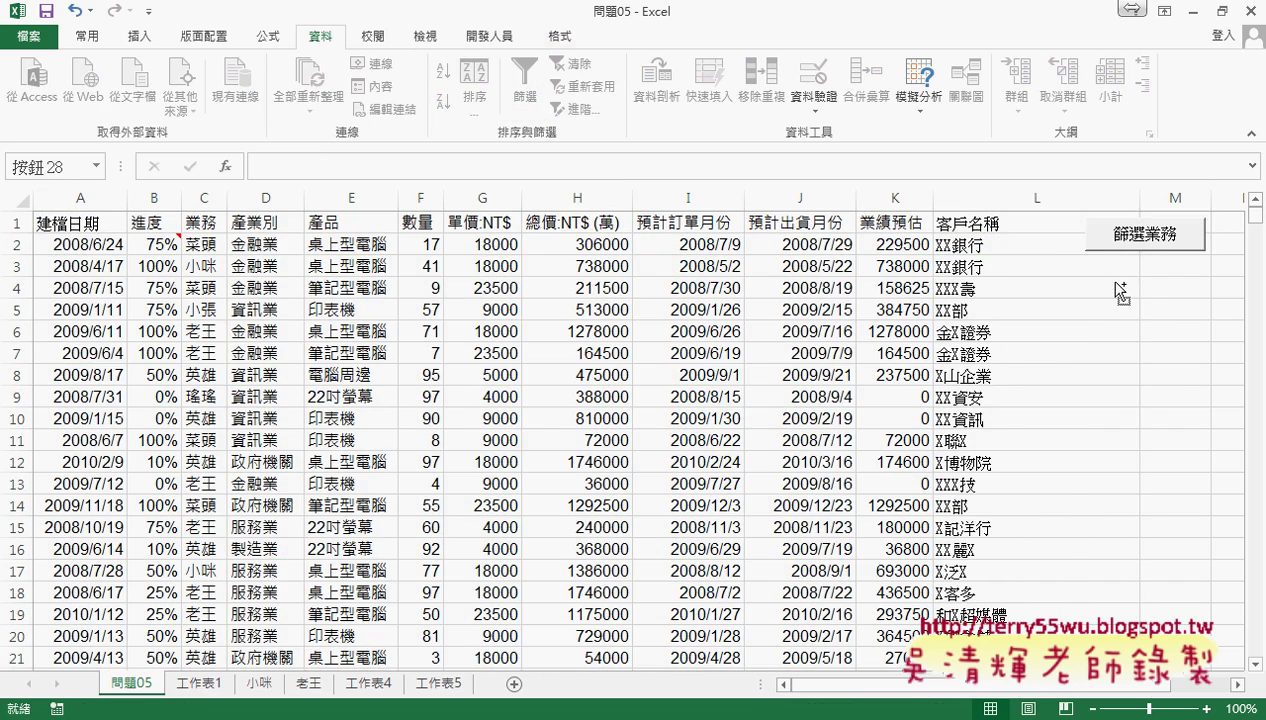
pyautogui.moveTo(1132, 289); pyautogui.dragTo(1120, 272)
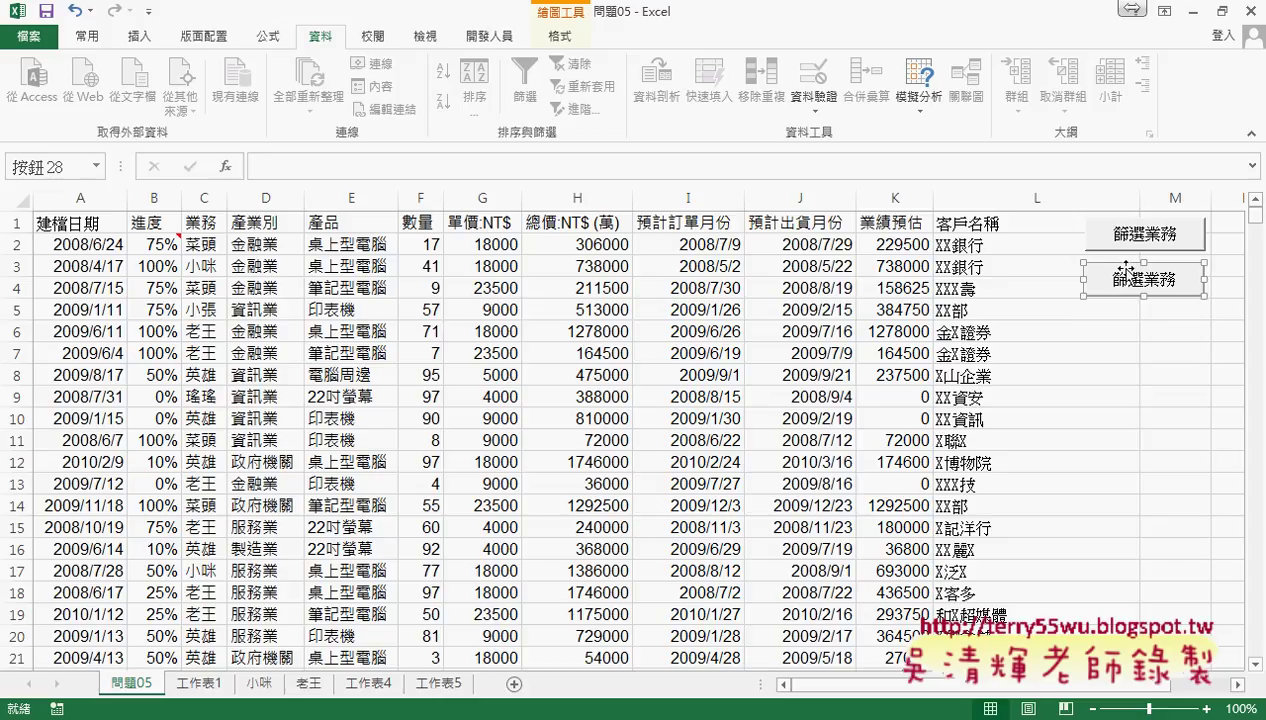
# Step: Assign the 篩選業務_防呆 macro to the copied button and relabel it 篩選業務_防呆
pyautogui.rightClick(1120, 271)
pyautogui.click(1055, 430)
pyautogui.click(915, 308)
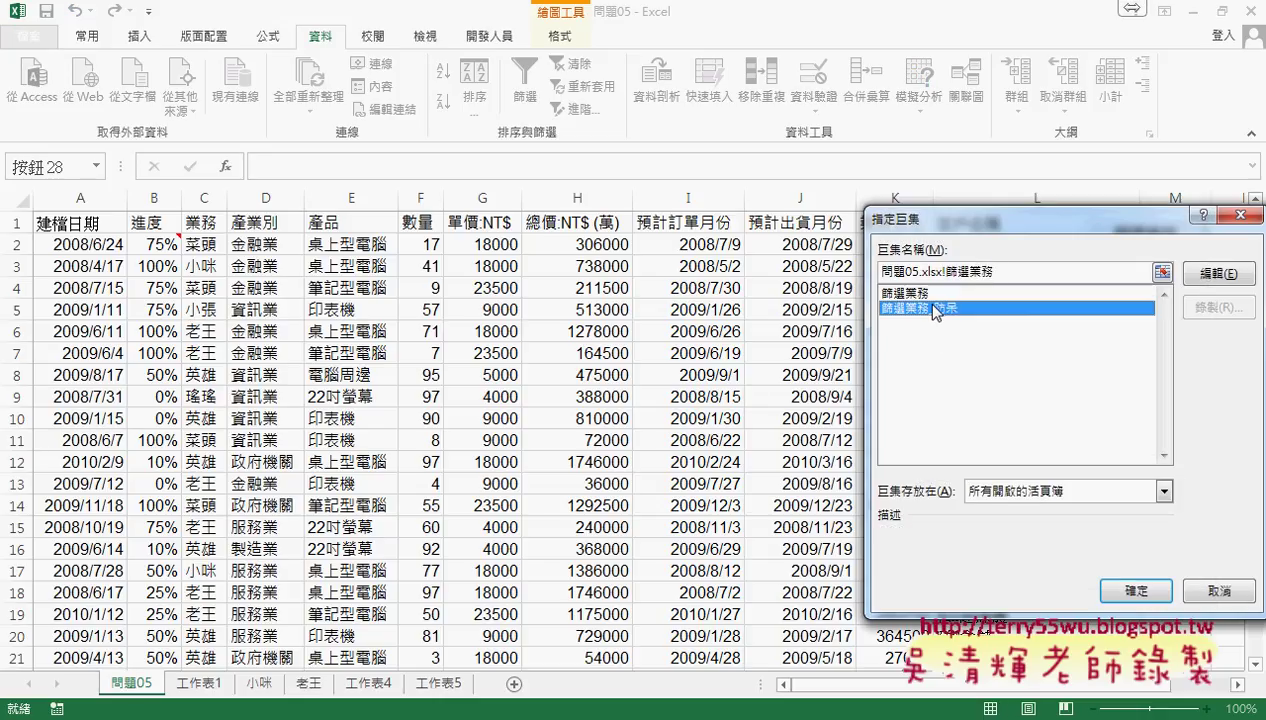
pyautogui.click(1136, 590)
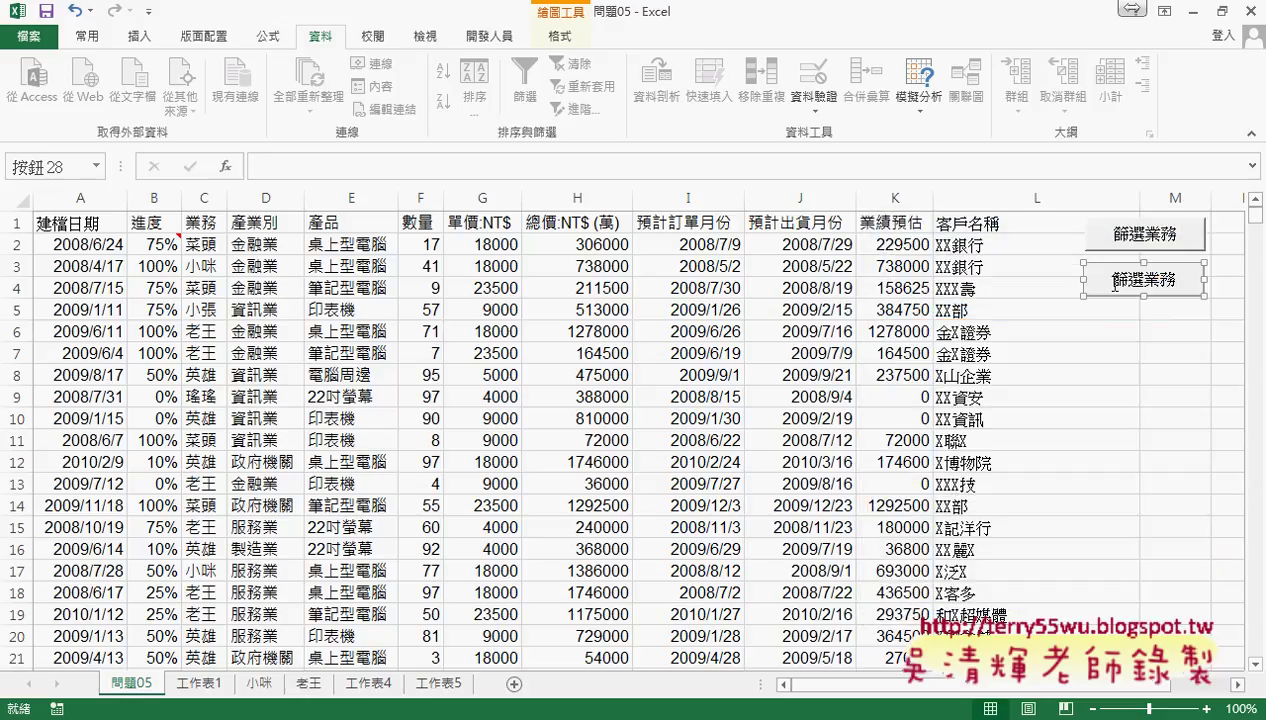
pyautogui.click(1113, 283)
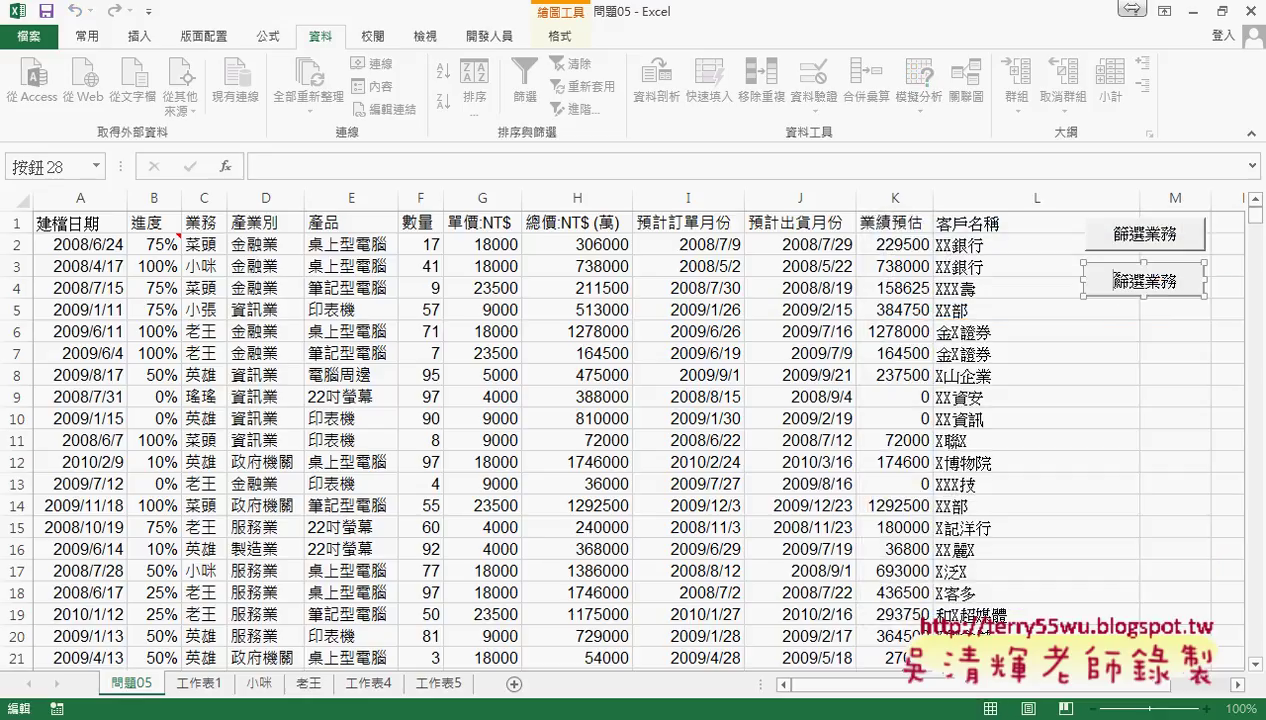
pyautogui.press('Delete')
pyautogui.press('Delete')
pyautogui.press('Delete')
pyautogui.press('Delete')
pyautogui.write('篩選業務_防呆')
# Step: Run the 篩選業務_防呆 macro and enter 小咪 as the salesperson name
pyautogui.click(1114, 350)
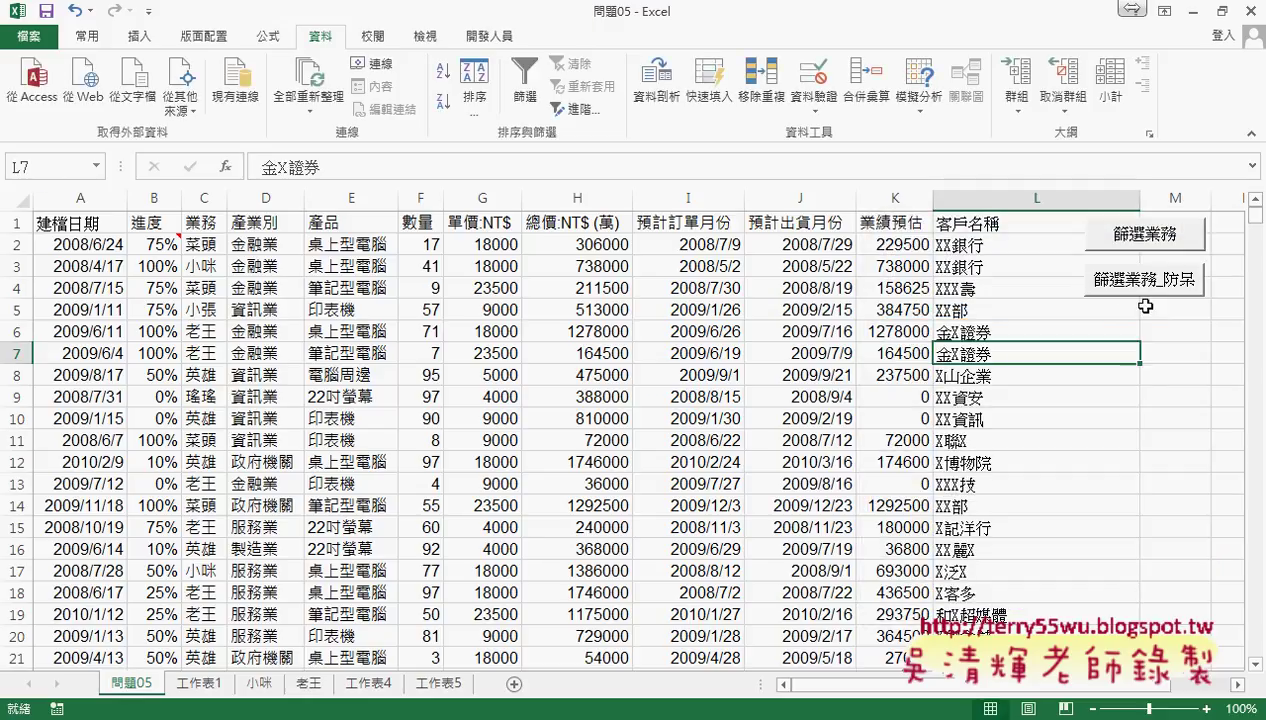
pyautogui.click(1146, 286)
pyautogui.write('t')
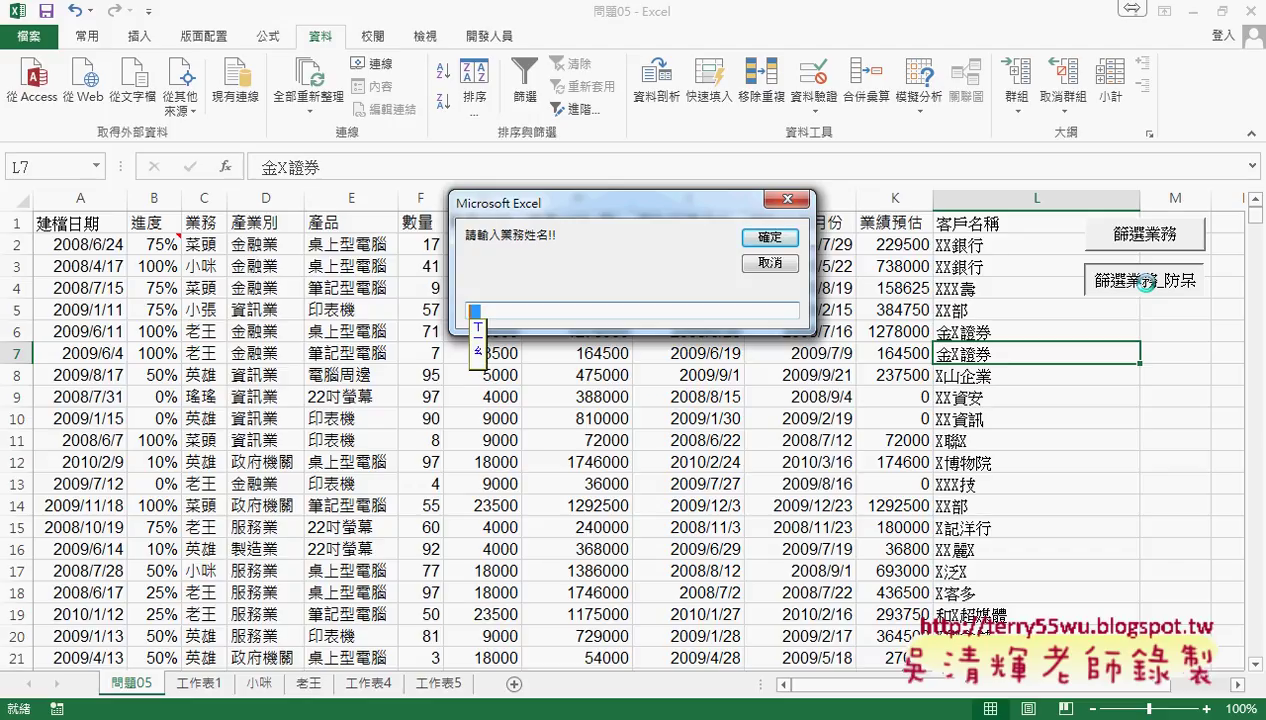
pyautogui.write('小咪')
pyautogui.press('Return')
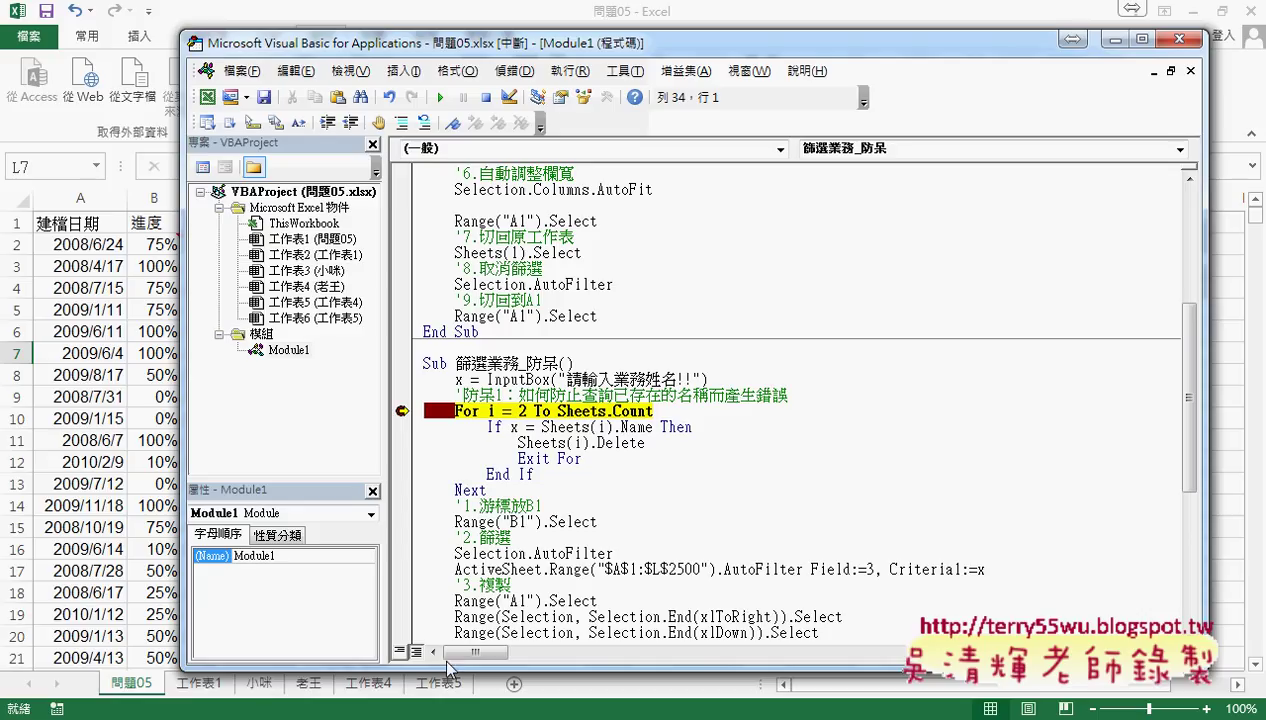
# Step: Step through the sheet loop with F8 until Sheets(i).Delete raises the delete-confirmation warning
pyautogui.press('F8')
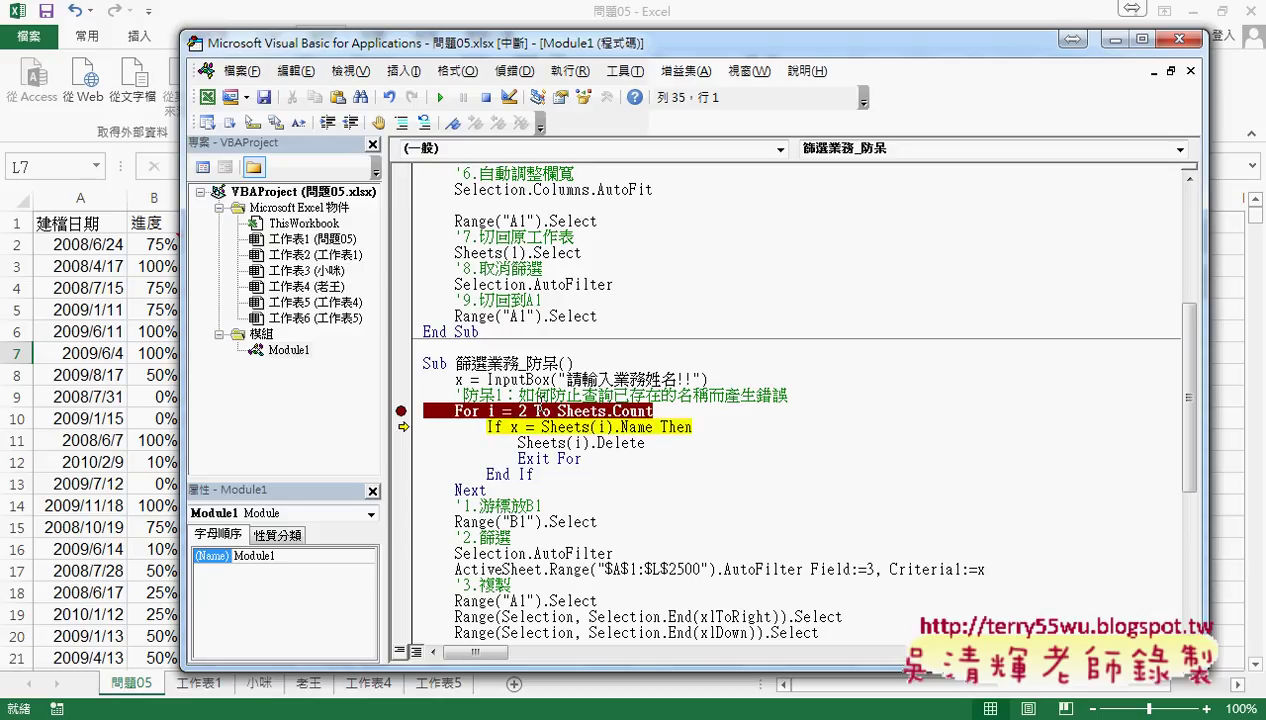
pyautogui.press('F8')
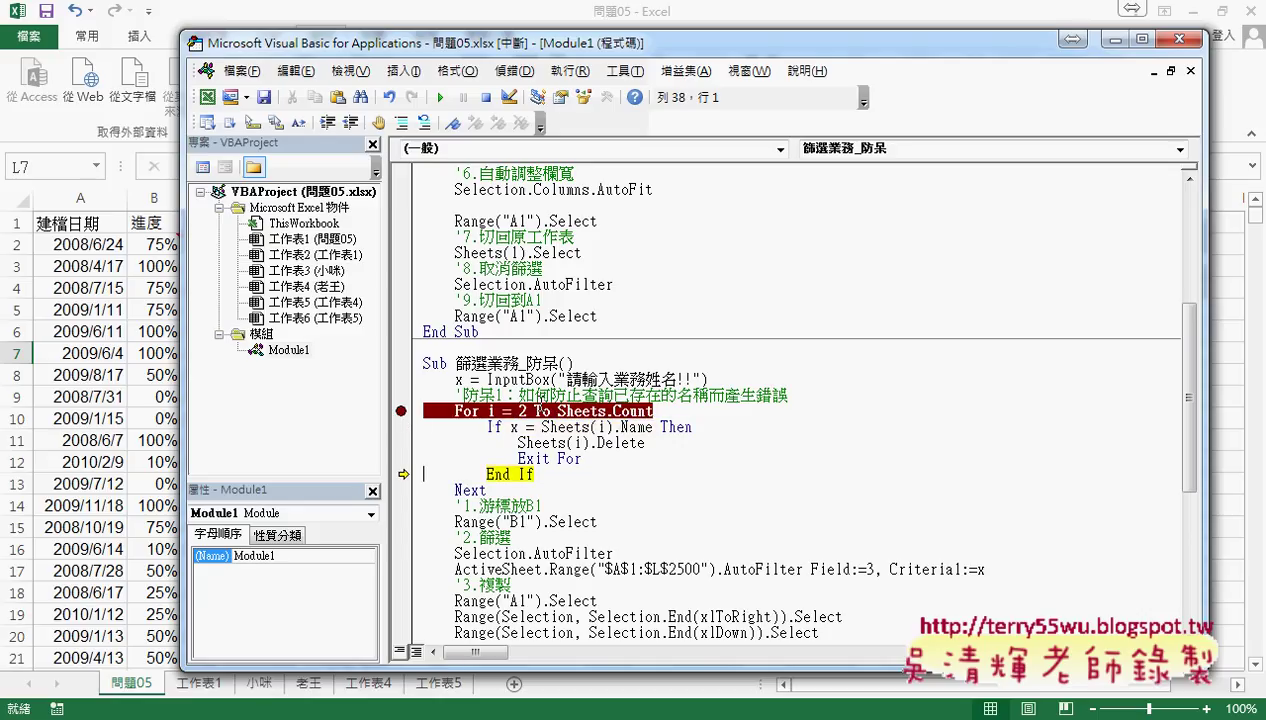
pyautogui.press('F8')
pyautogui.press('F8')
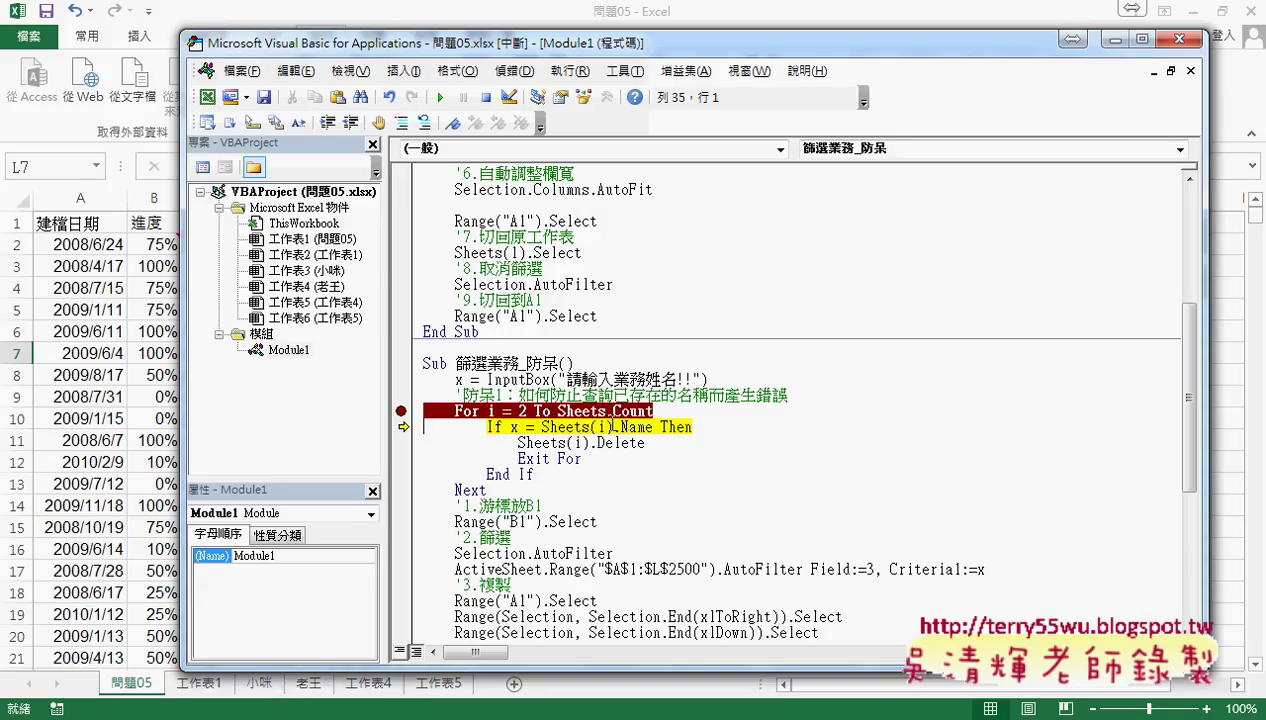
pyautogui.press('F8')
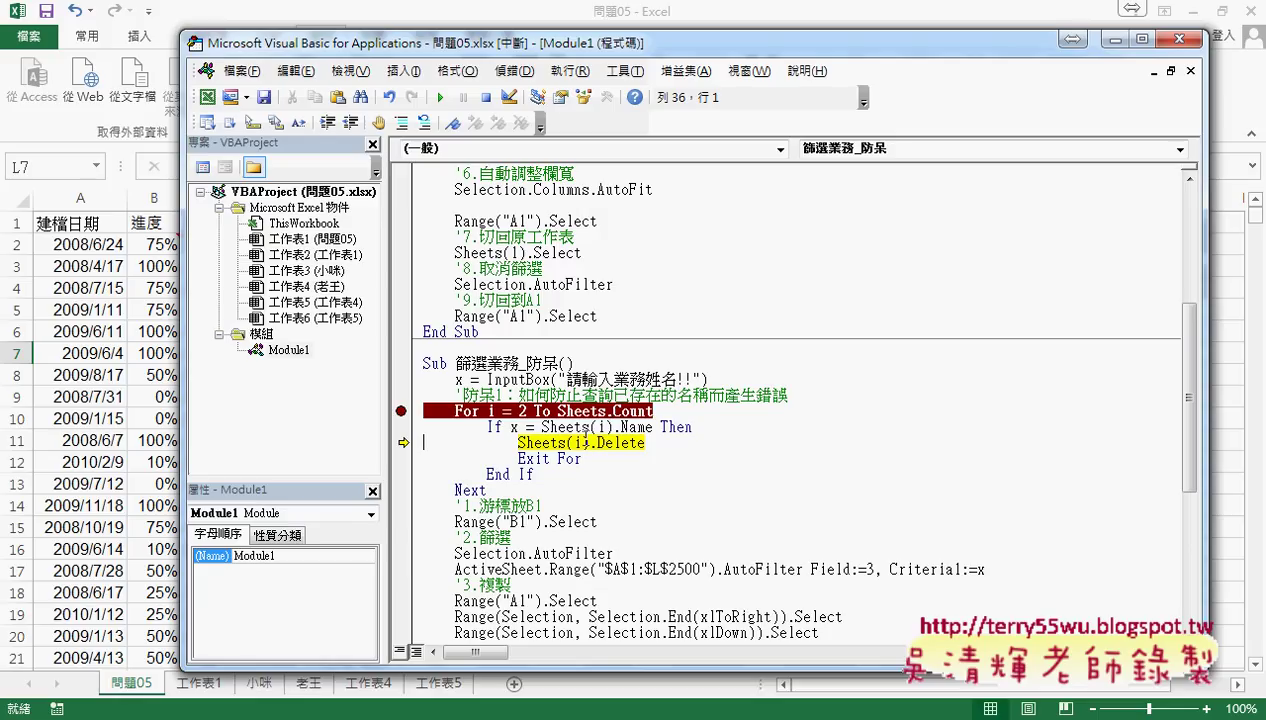
pyautogui.moveTo(645, 442); pyautogui.dragTo(518, 442)
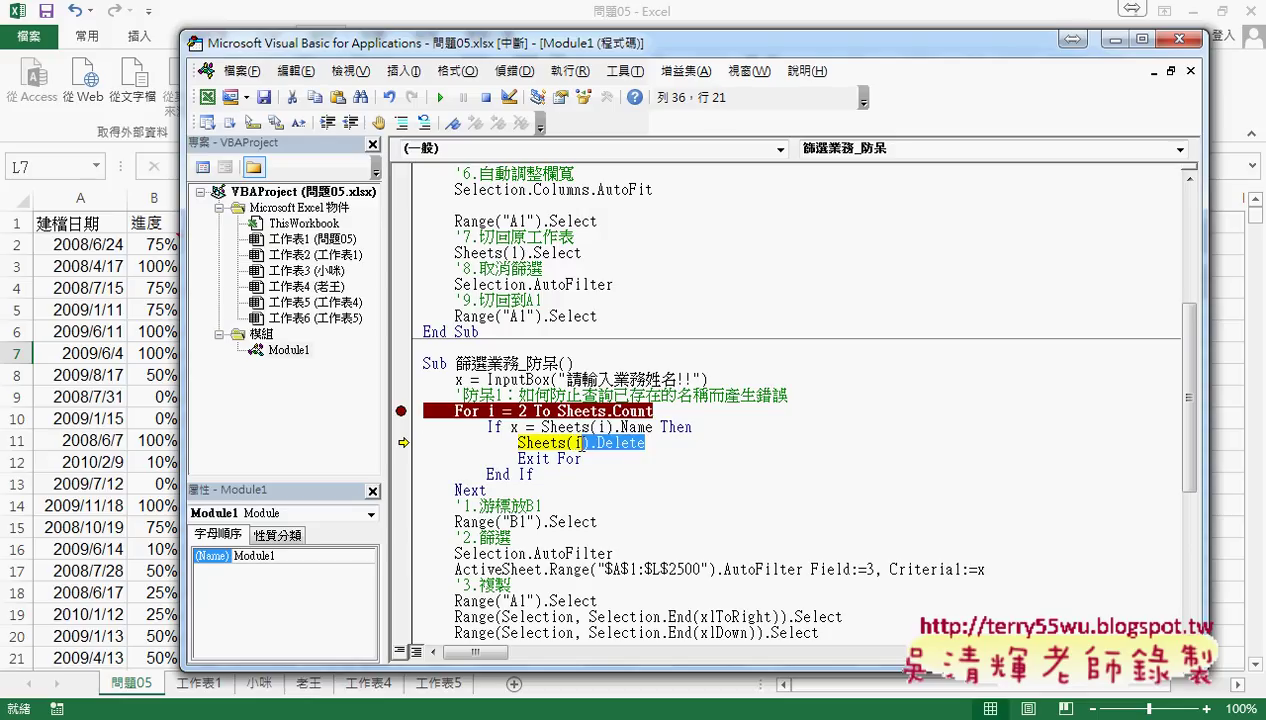
pyautogui.press('F8')
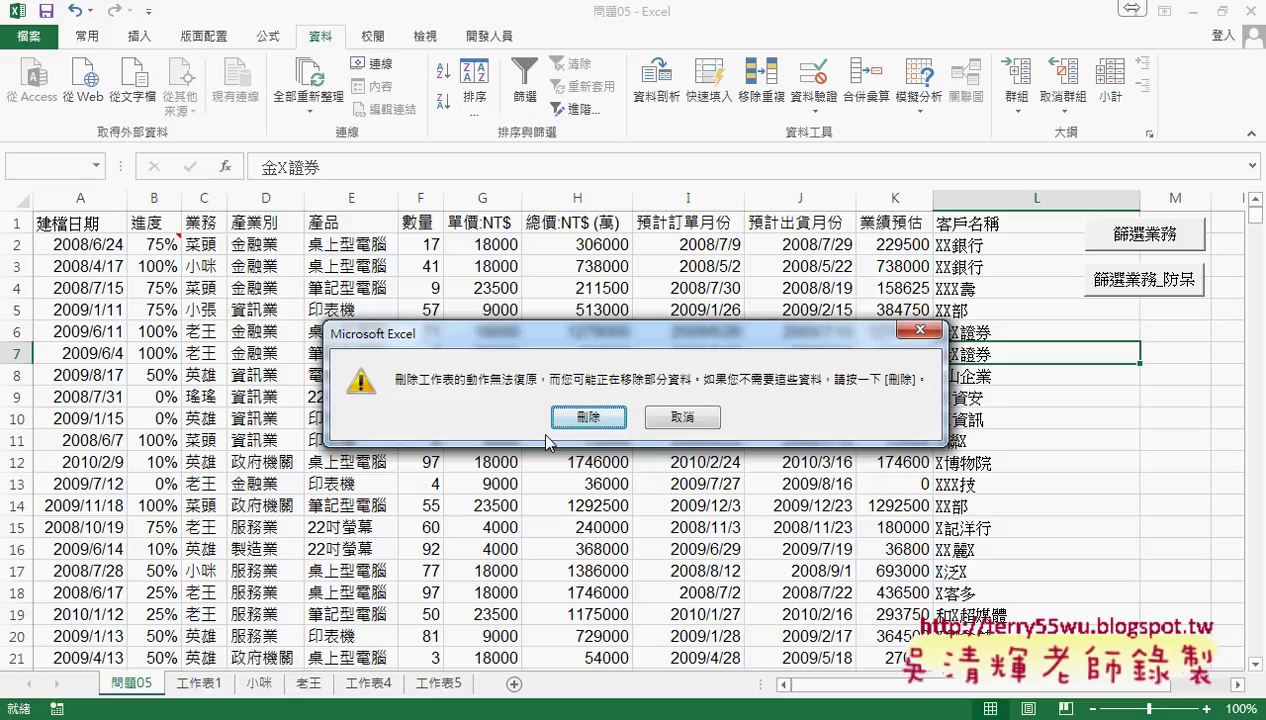
# Step: Confirm deleting the old 小咪 sheet, then insert Application.DisplayAlerts = False before Sheets(i).Delete
pyautogui.click(600, 418)
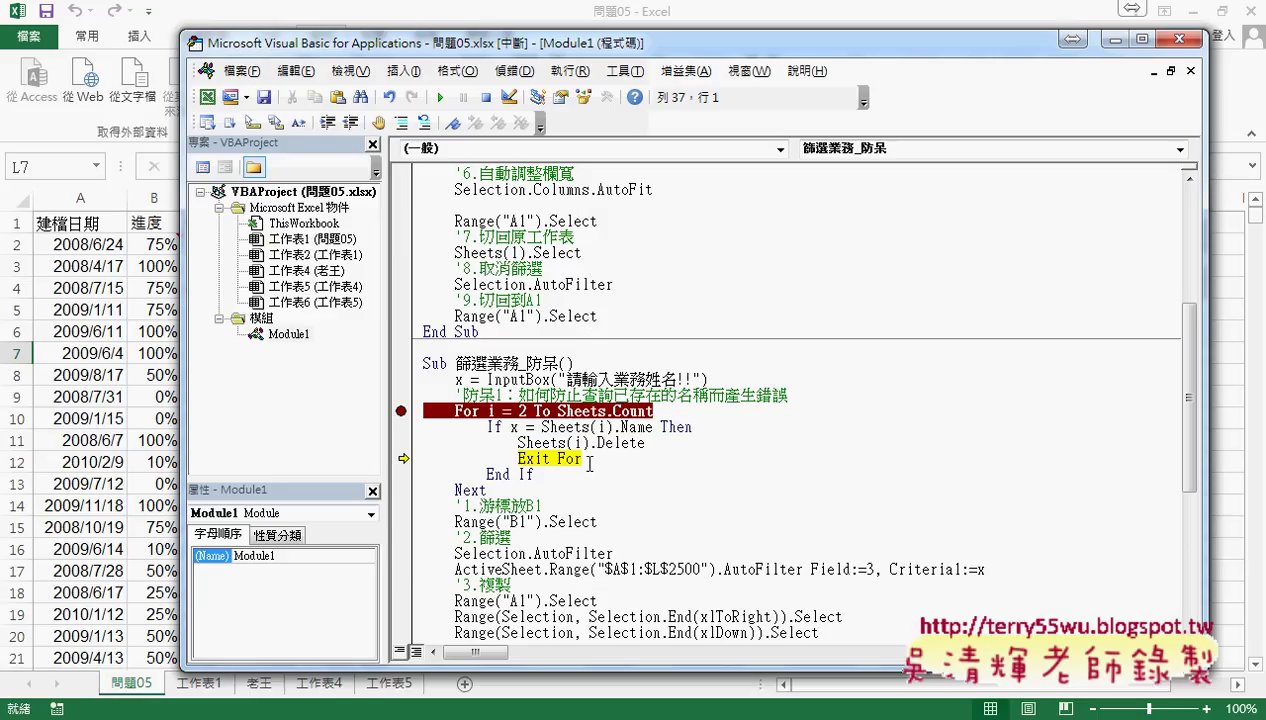
pyautogui.click(705, 428)
pyautogui.press('Return')
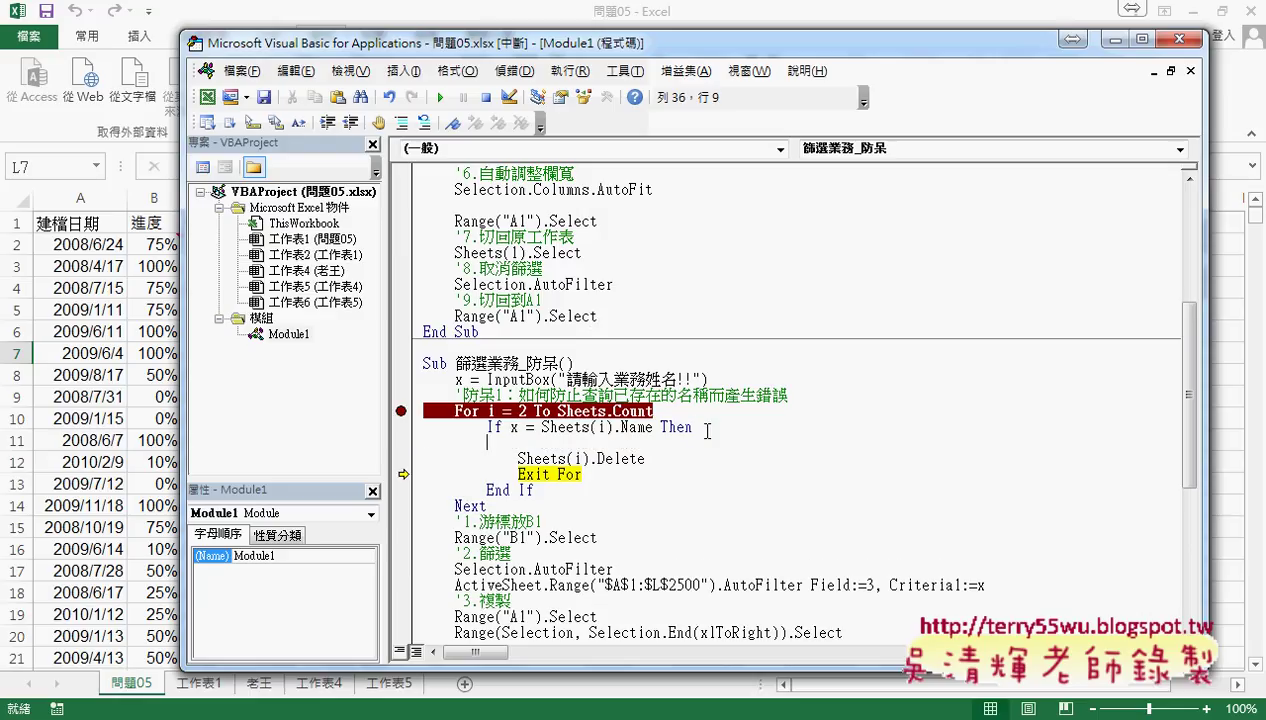
pyautogui.write('y')
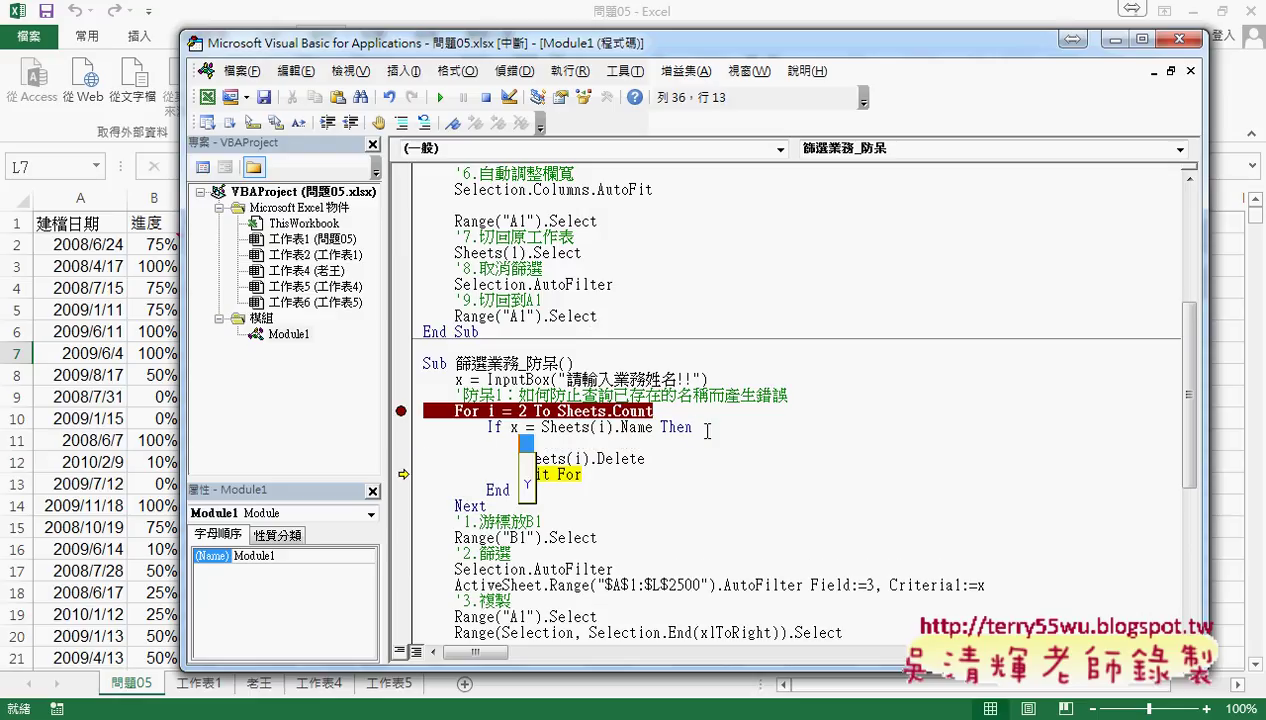
pyautogui.write('appl')
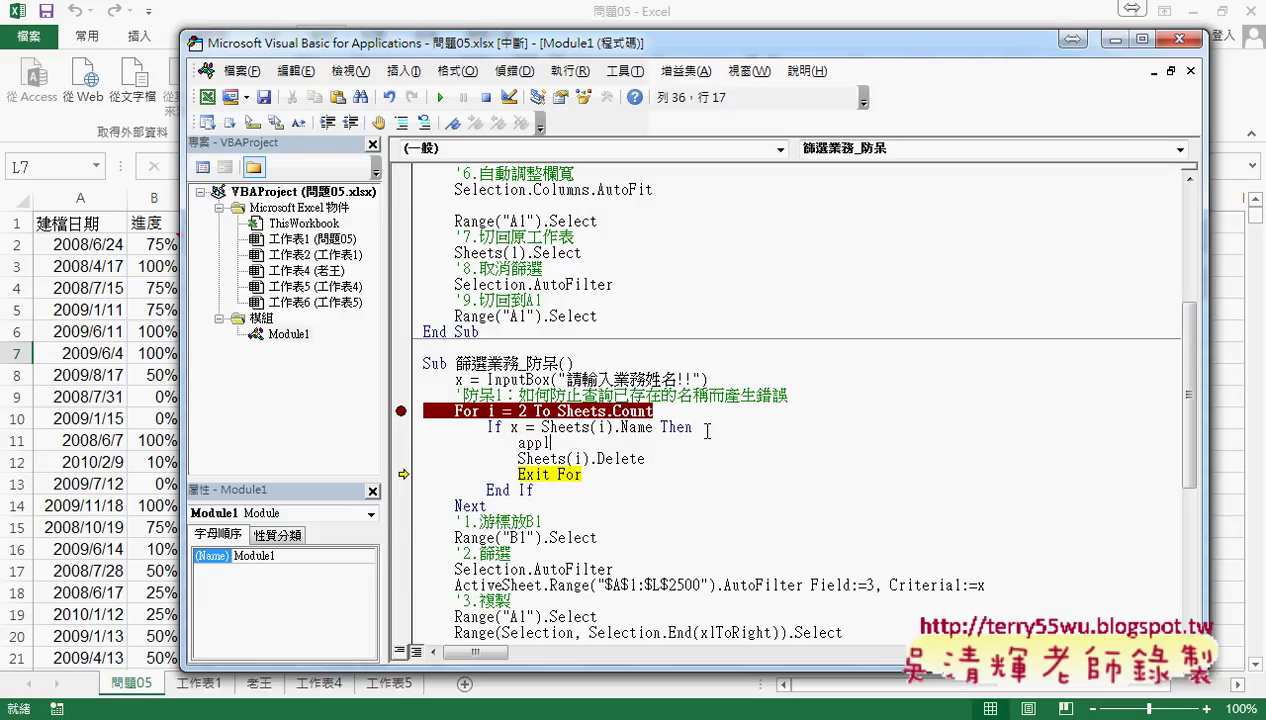
pyautogui.write('ic')
pyautogui.write('ation')
pyautogui.write('.')
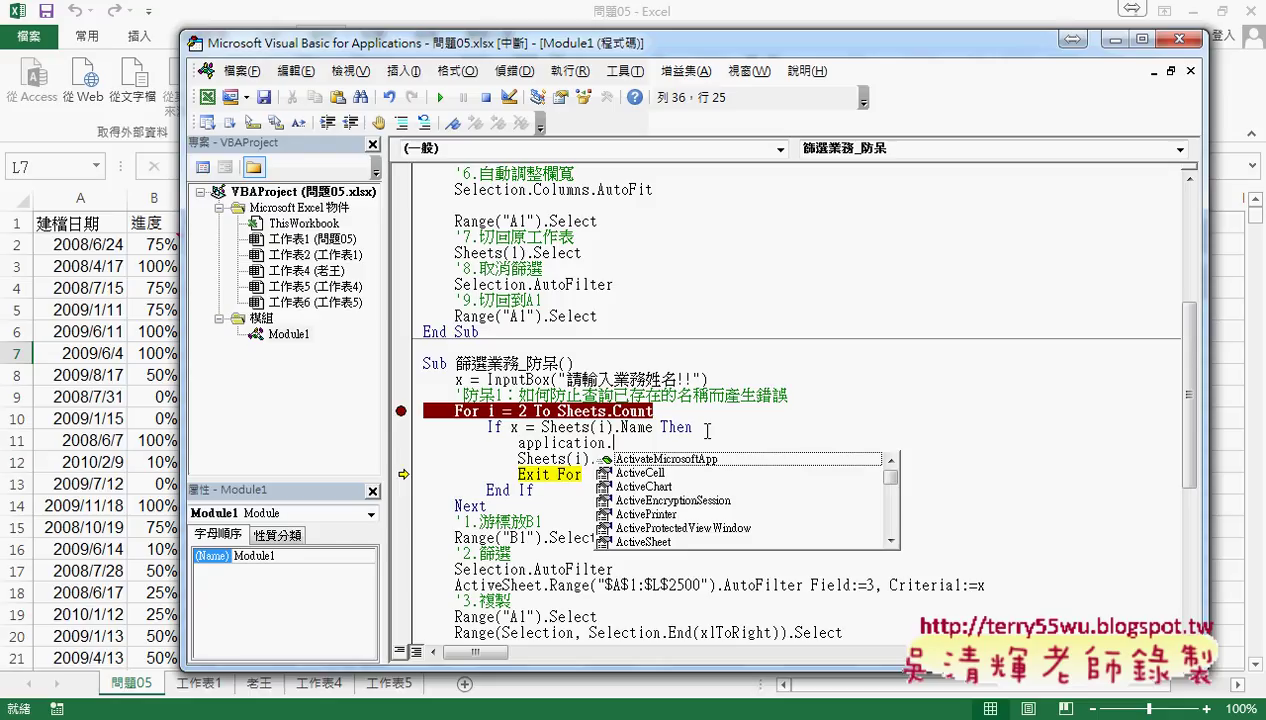
pyautogui.write('d')
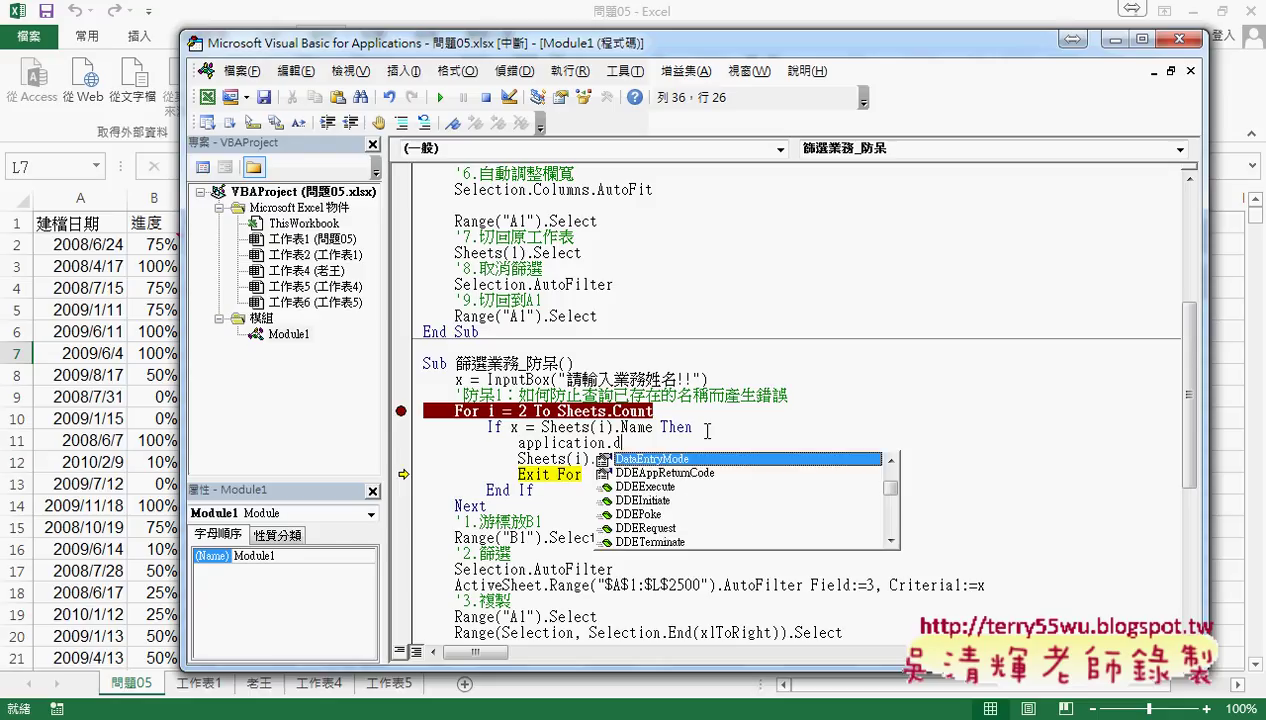
pyautogui.write('is')
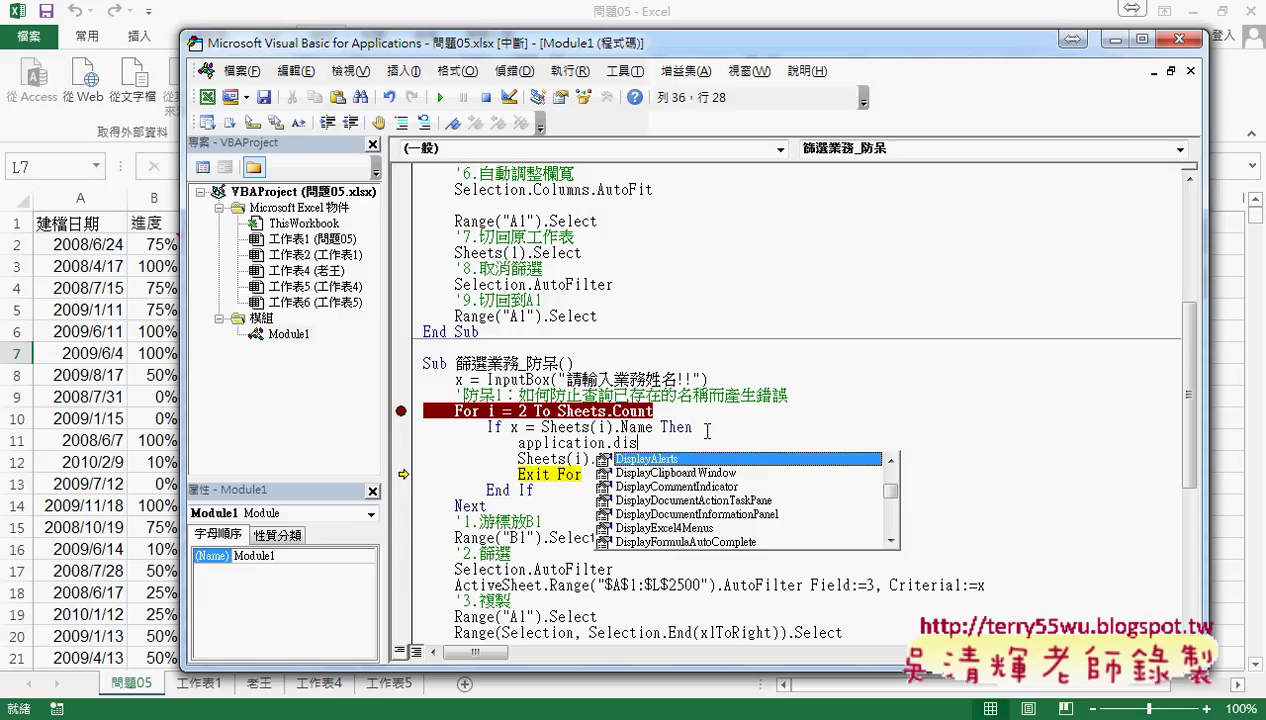
pyautogui.doubleClick(689, 459)
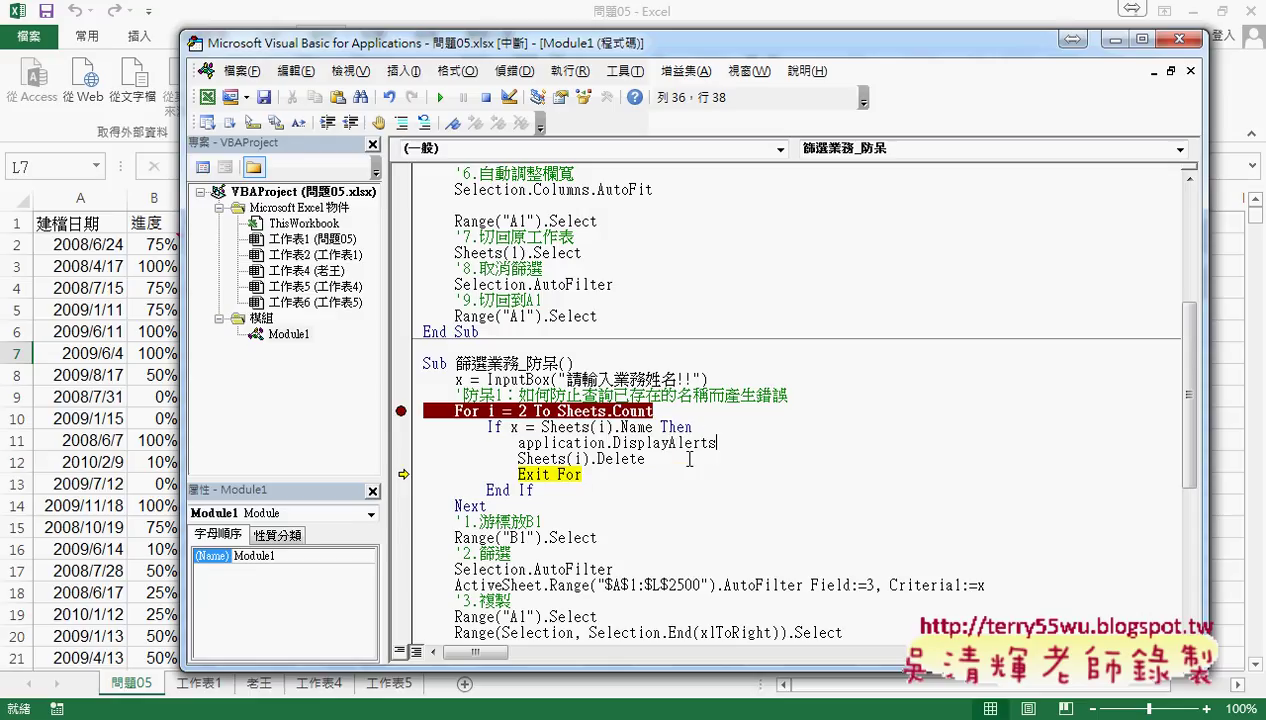
pyautogui.write('=')
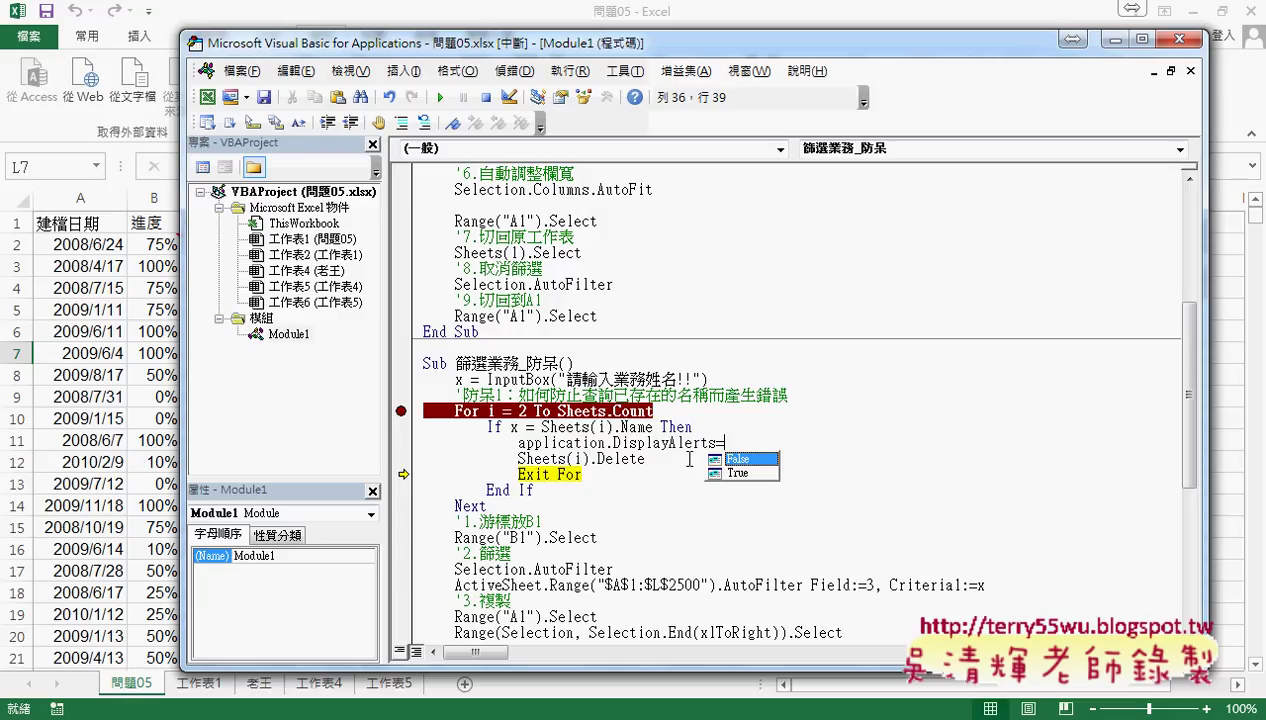
pyautogui.press('space')
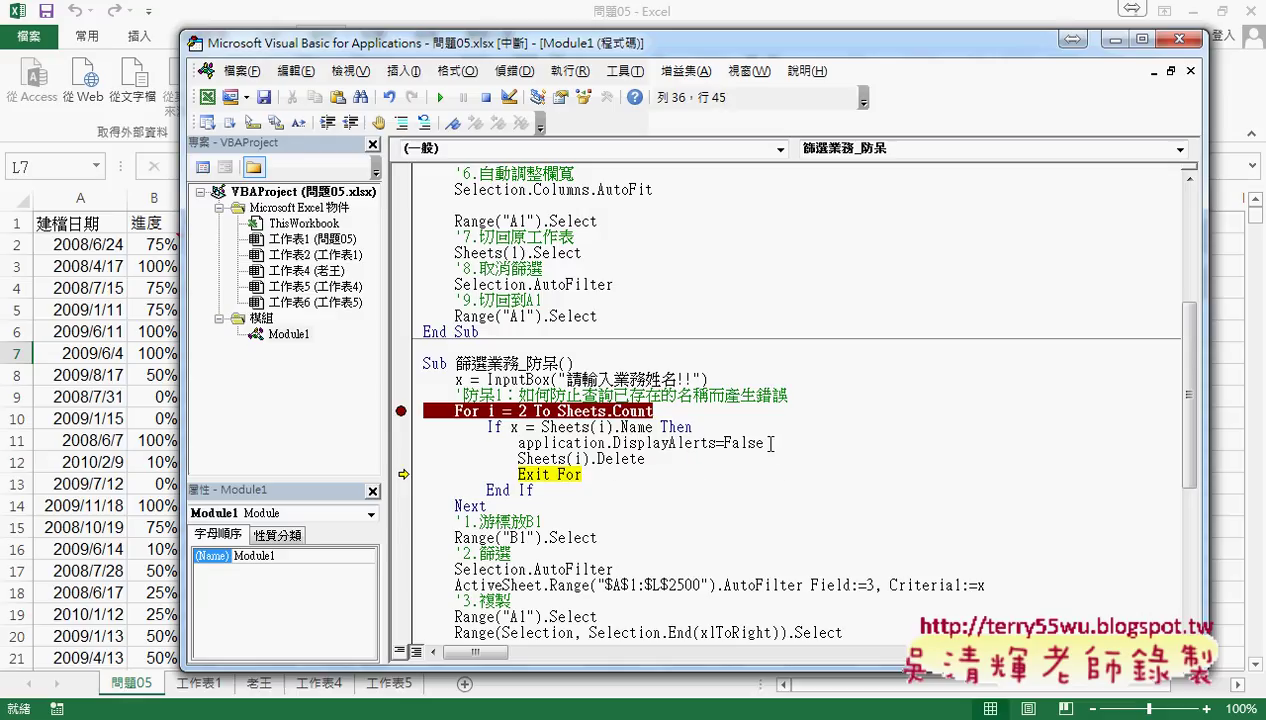
# Step: Add Application.DisplayAlerts = True on the line after Sheets(i).Delete
pyautogui.click(590, 458)
pyautogui.moveTo(781, 442)
pyautogui.mouseDown()
pyautogui.moveTo(520, 450)
pyautogui.moveTo(785, 474)
pyautogui.mouseUp()
pyautogui.press('Return')
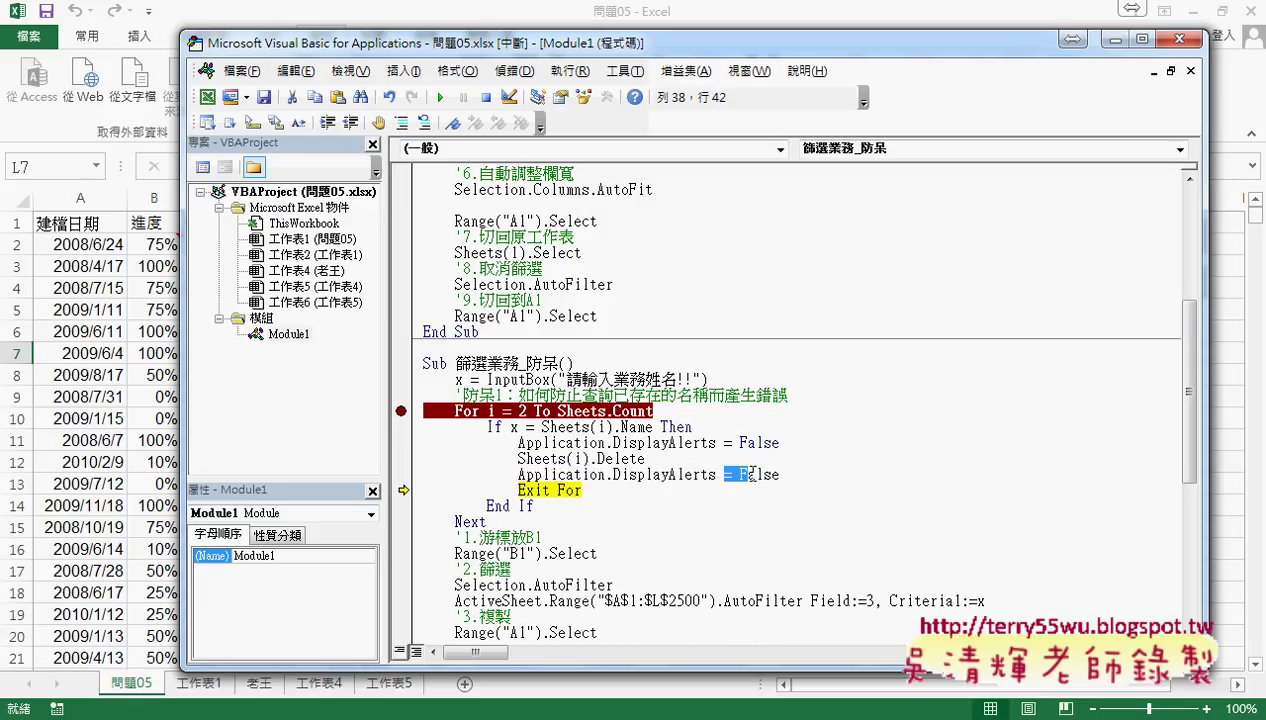
pyautogui.write('=True')
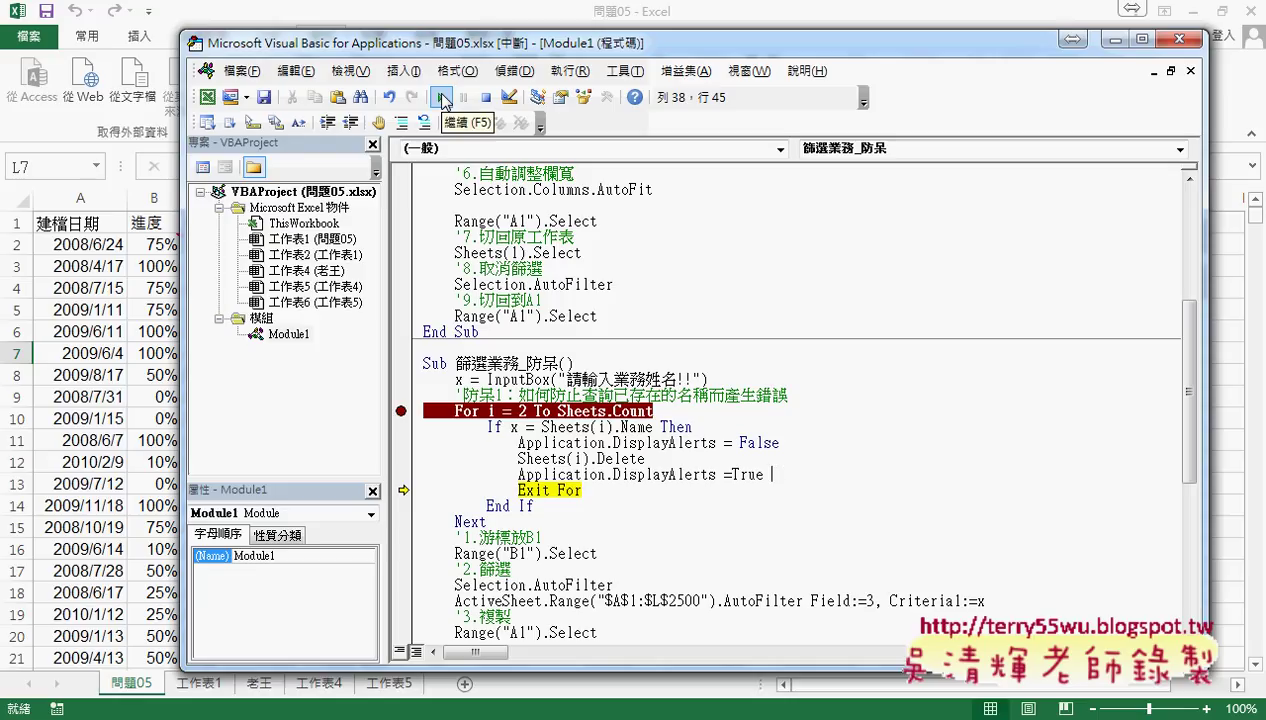
# Step: Let the macro finish, then rerun 篩選業務_防呆 with 小咪 entered in the InputBox
pyautogui.click(441, 98)
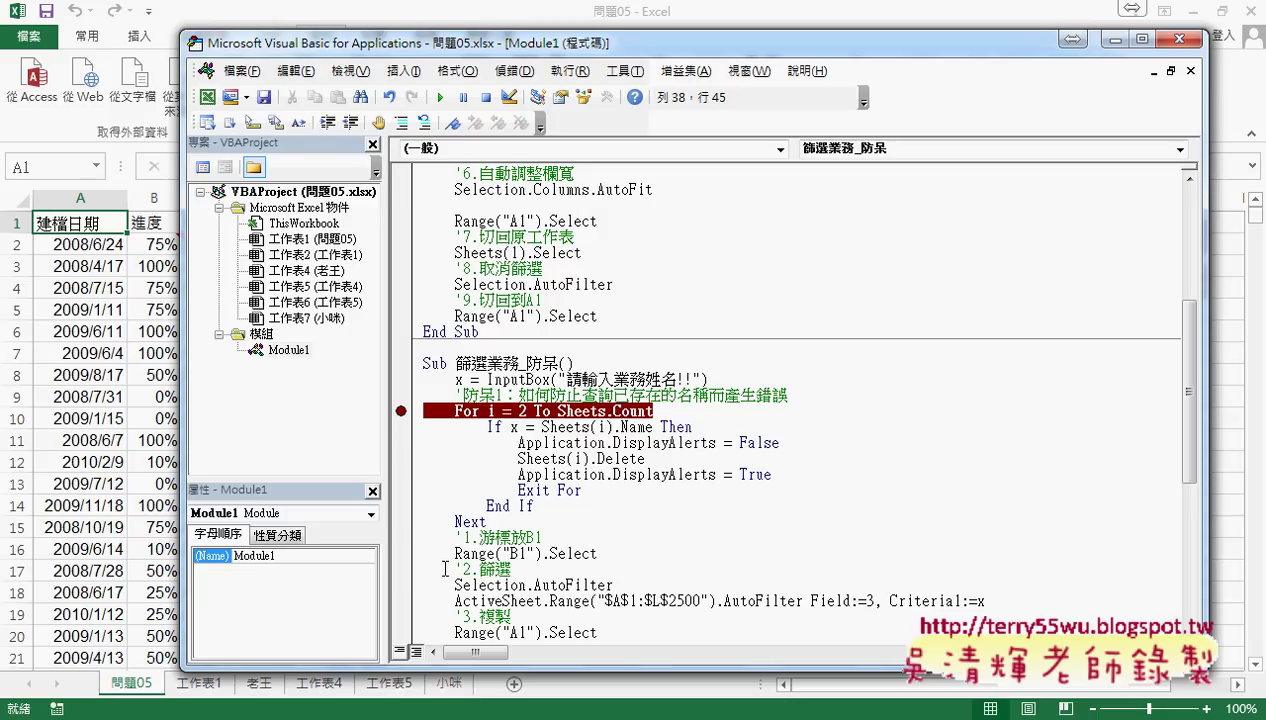
pyautogui.click(509, 378)
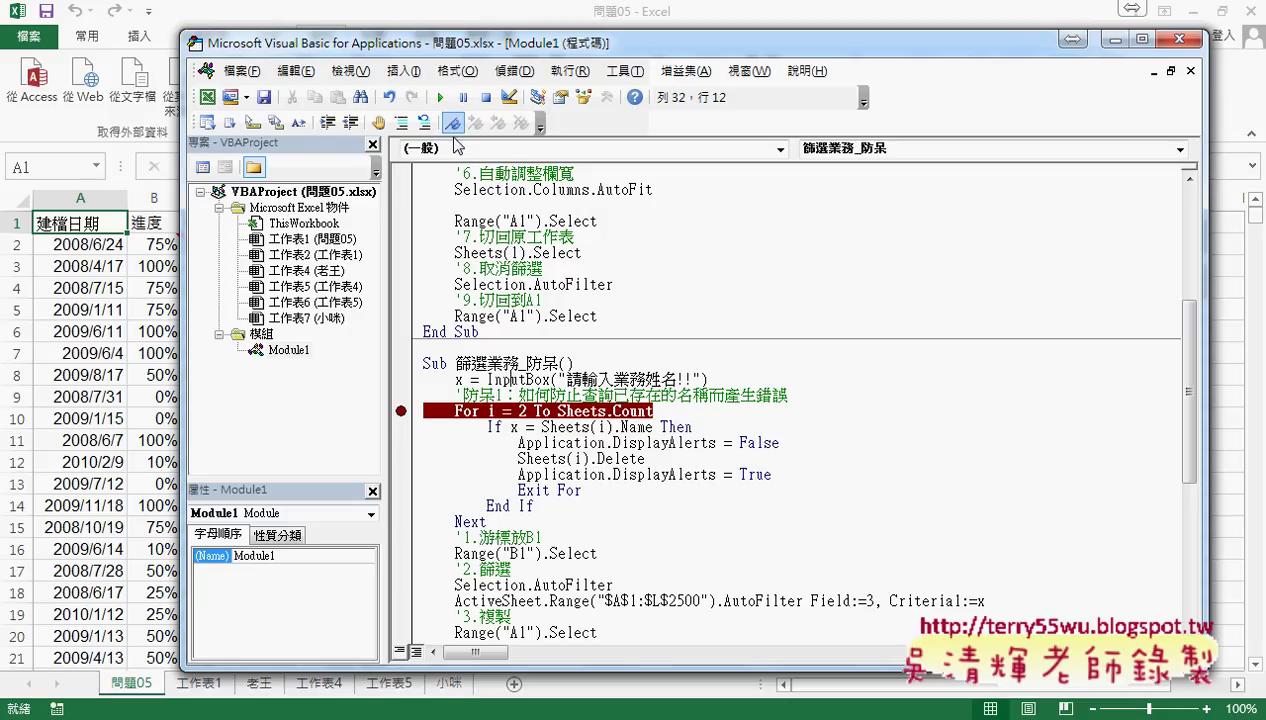
pyautogui.click(440, 97)
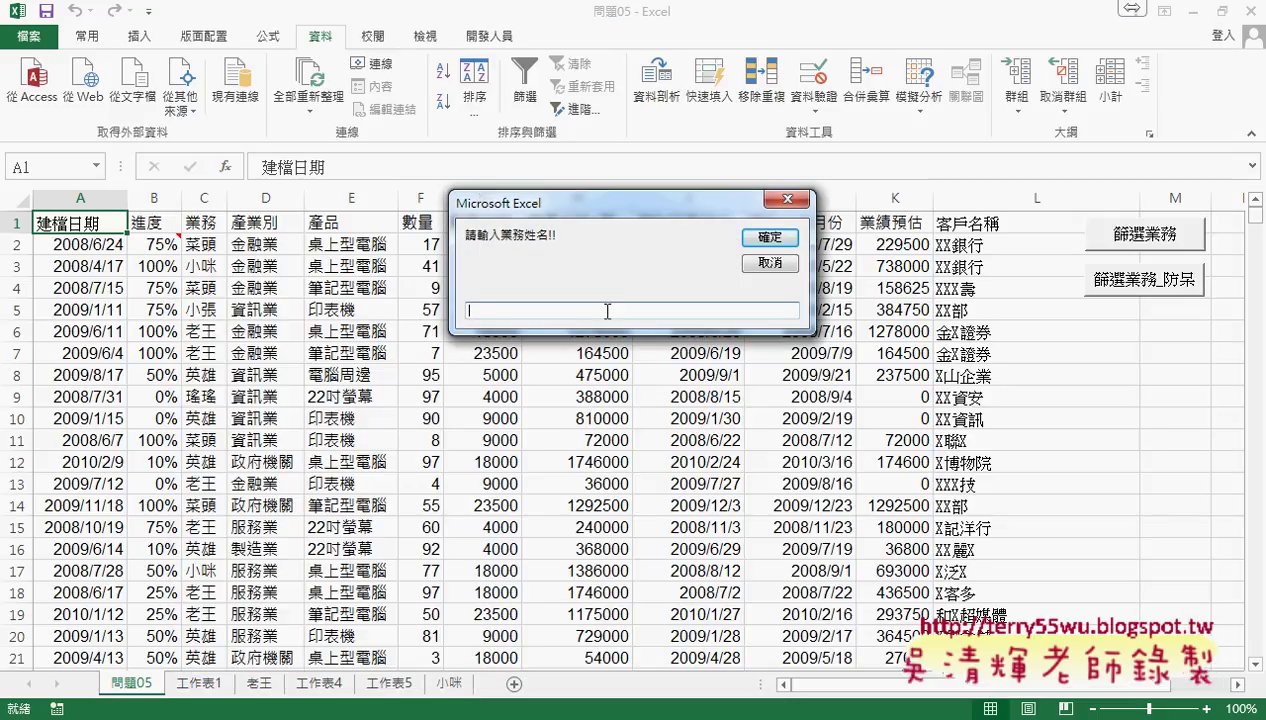
pyautogui.write('ce')
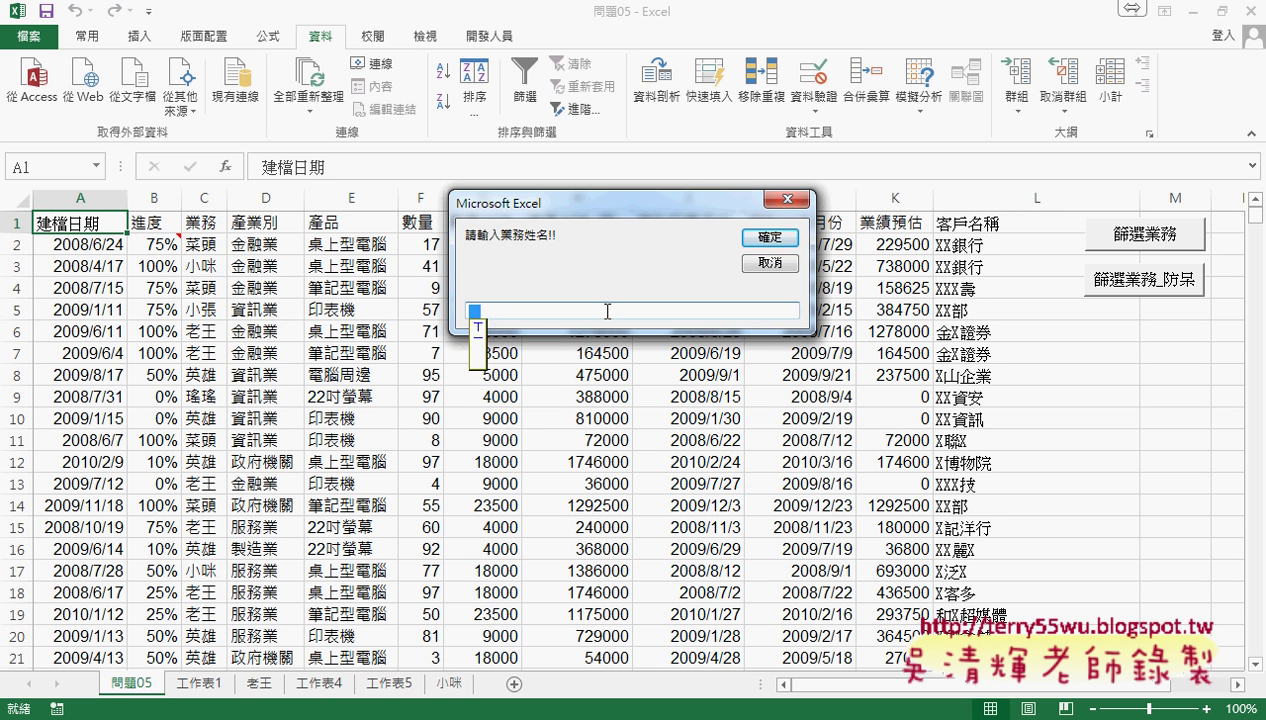
pyautogui.write('小咪')
pyautogui.press('Return')
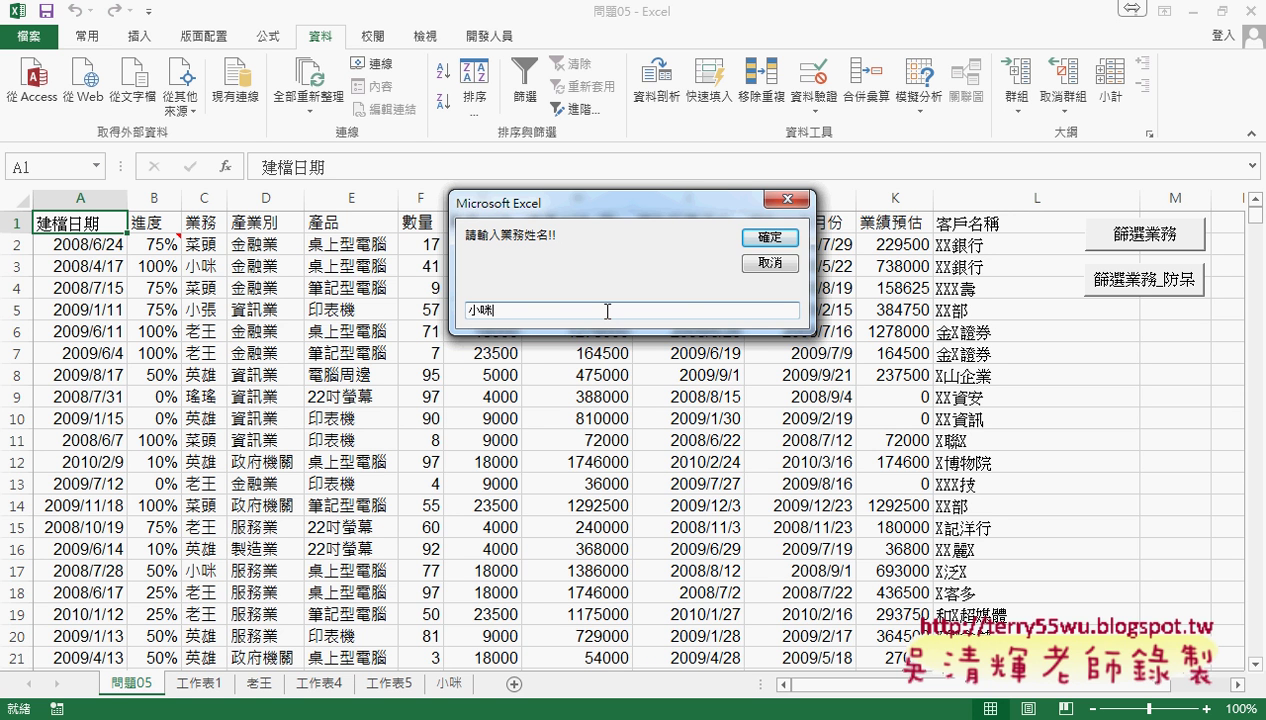
pyautogui.click(768, 239)
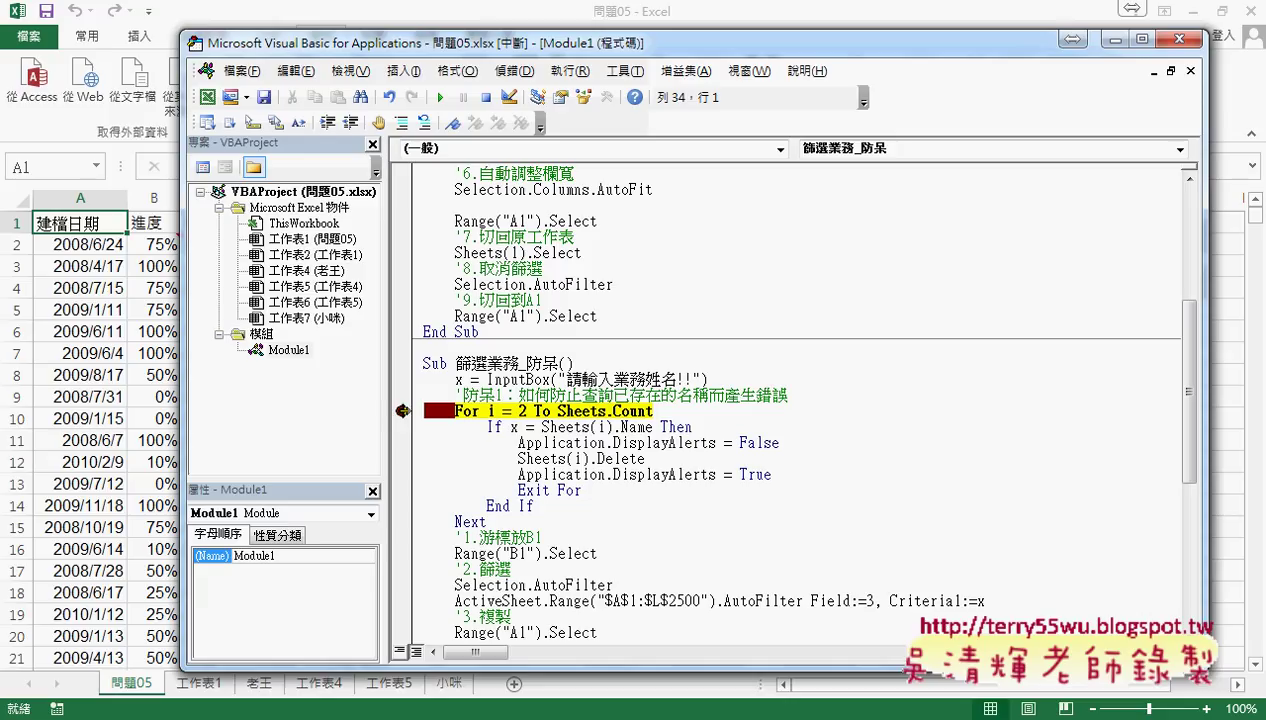
# Step: Resume the macro to rebuild the 小咪 sheet without warnings, then select the For…Next loop for review
pyautogui.moveTo(513, 55); pyautogui.dragTo(876, 47)
pyautogui.click(806, 87)
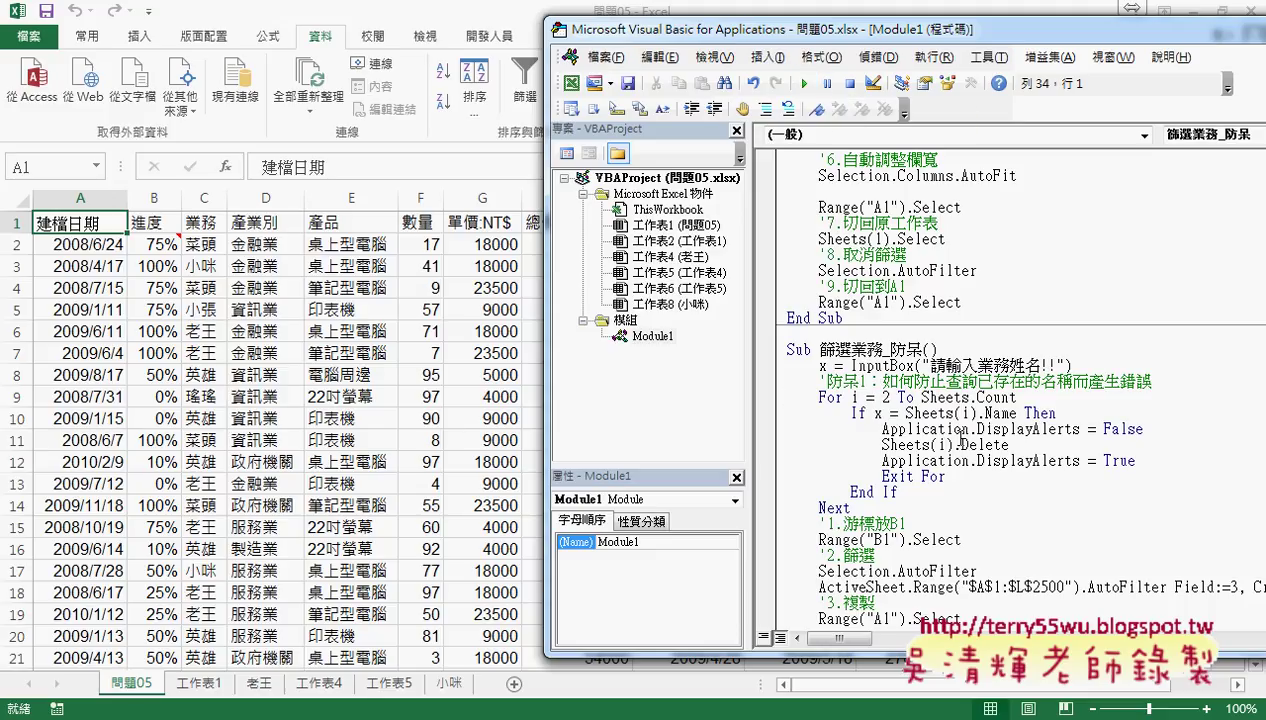
pyautogui.moveTo(851, 508); pyautogui.dragTo(745, 402)
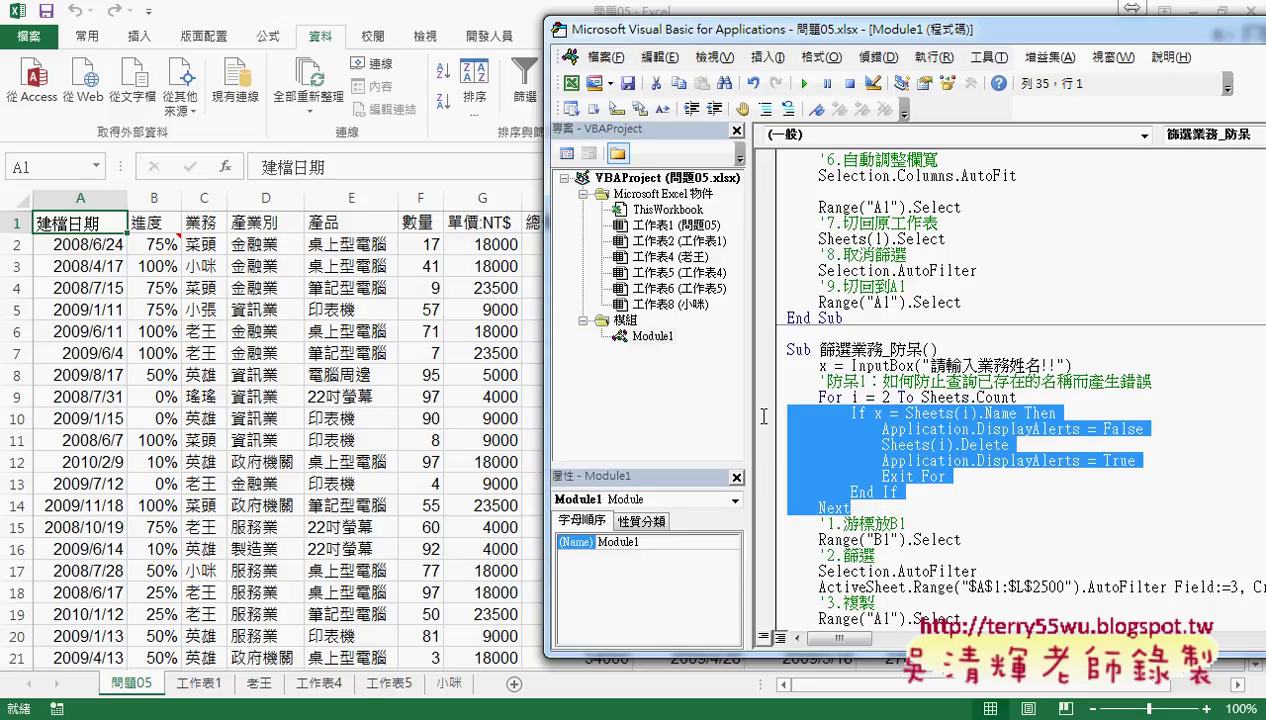